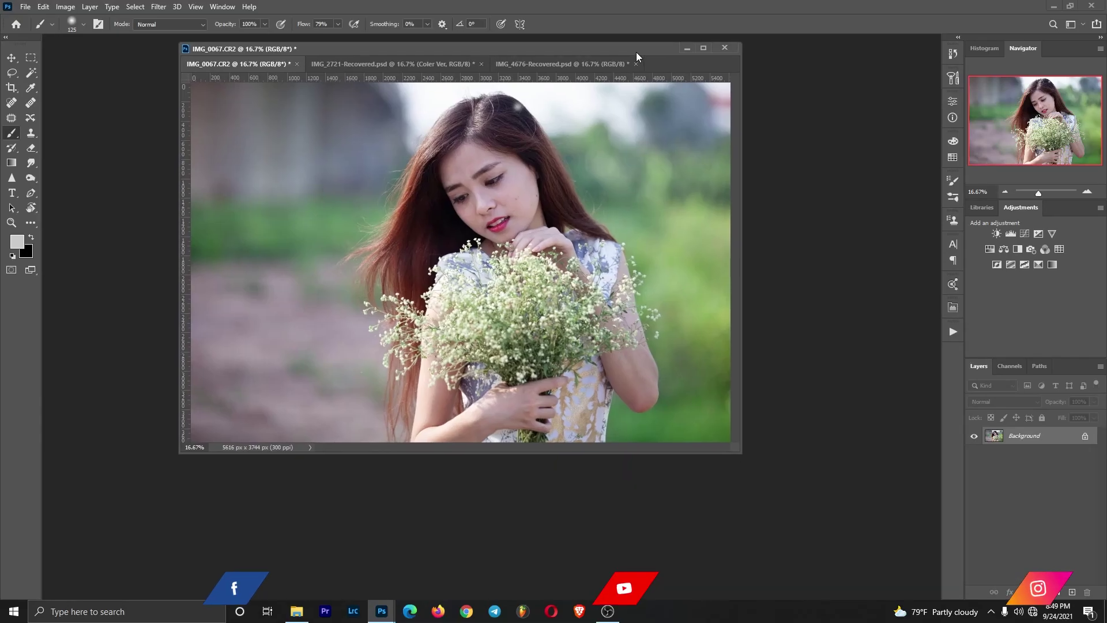
- Examine the woman's face, hair and bouquet up close to find skin blemishes that need retouching
{"action": "scroll", "coordinate": [562, 279], "scroll_direction": "down", "scroll_amount": 2}
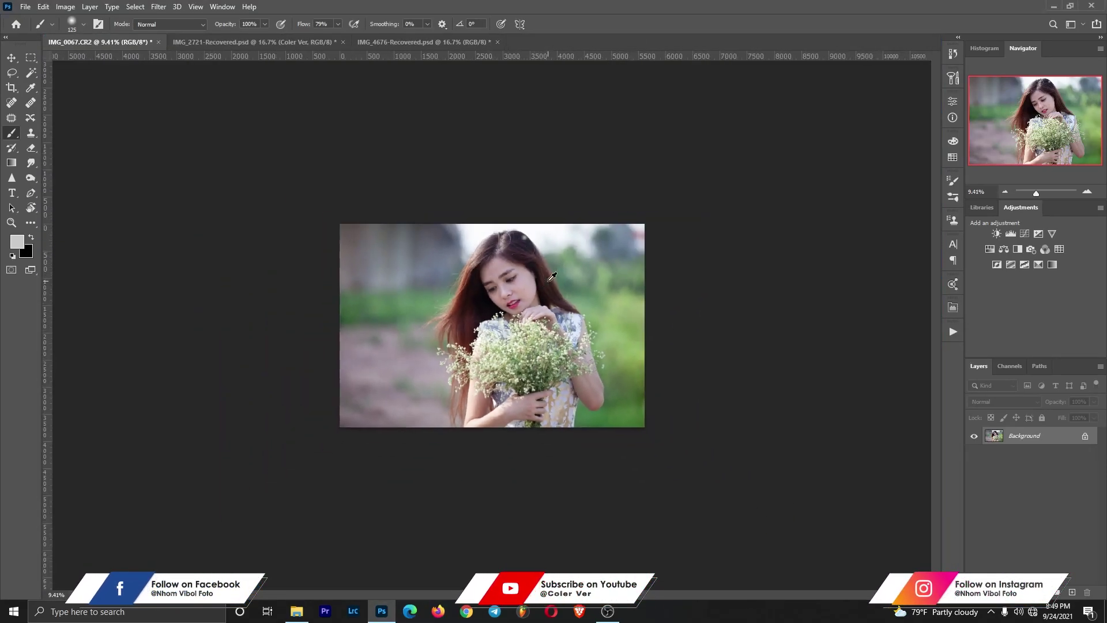
{"action": "scroll", "coordinate": [563, 279], "scroll_direction": "up", "scroll_amount": 8}
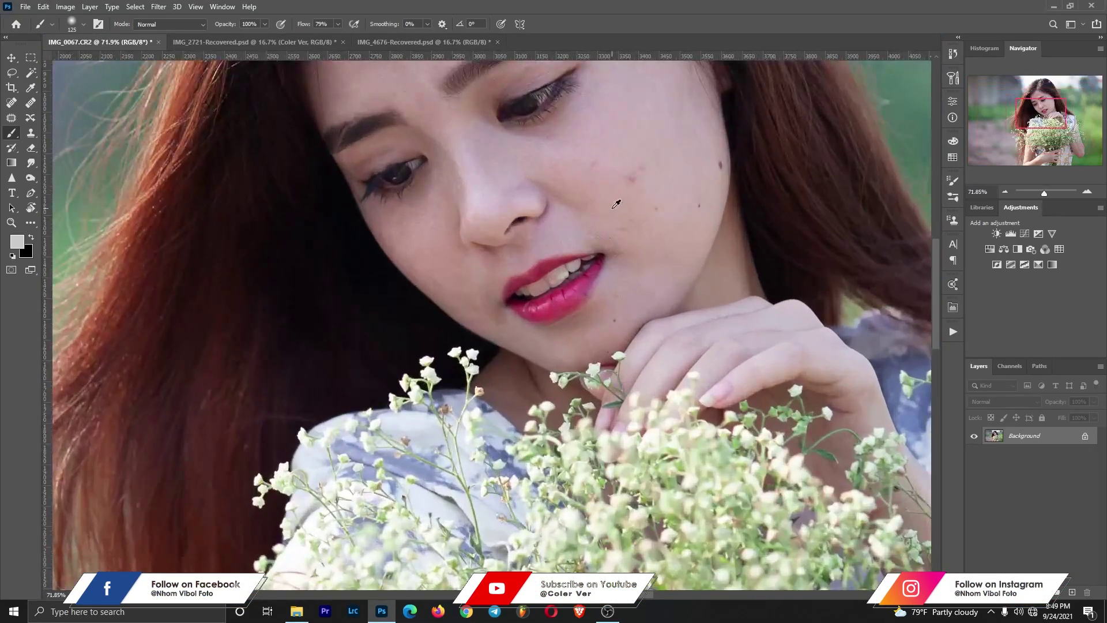
{"action": "scroll", "coordinate": [611, 205], "scroll_direction": "up", "scroll_amount": 4}
{"action": "scroll", "coordinate": [629, 194], "scroll_direction": "down", "scroll_amount": 2}
{"action": "scroll", "coordinate": [720, 225], "scroll_direction": "down", "scroll_amount": 5}
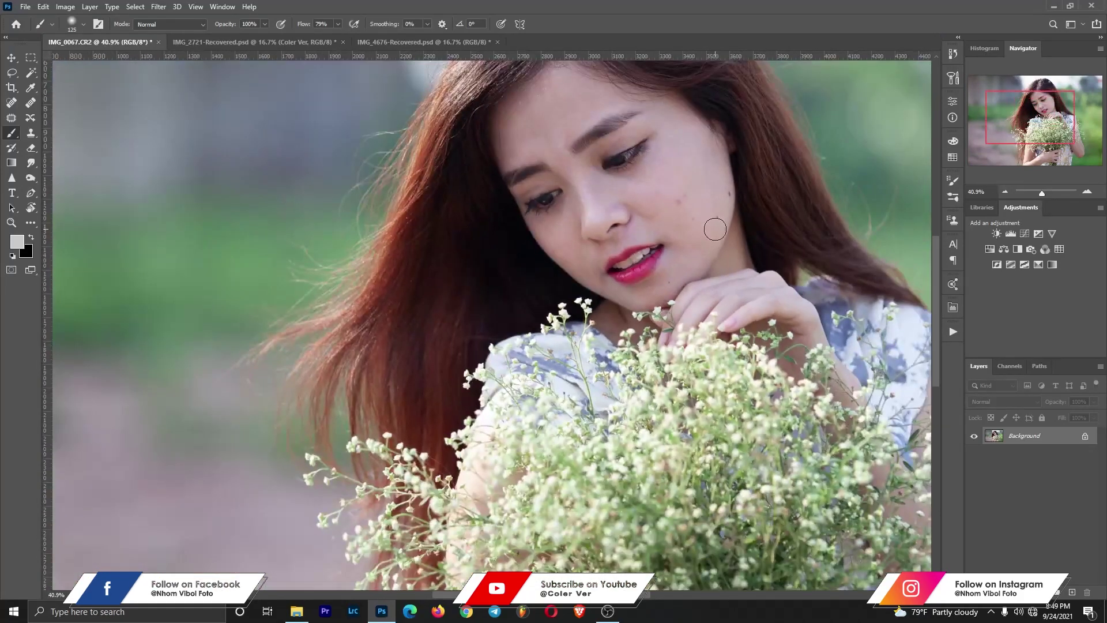
{"action": "scroll", "coordinate": [548, 411], "scroll_direction": "up", "scroll_amount": 6}
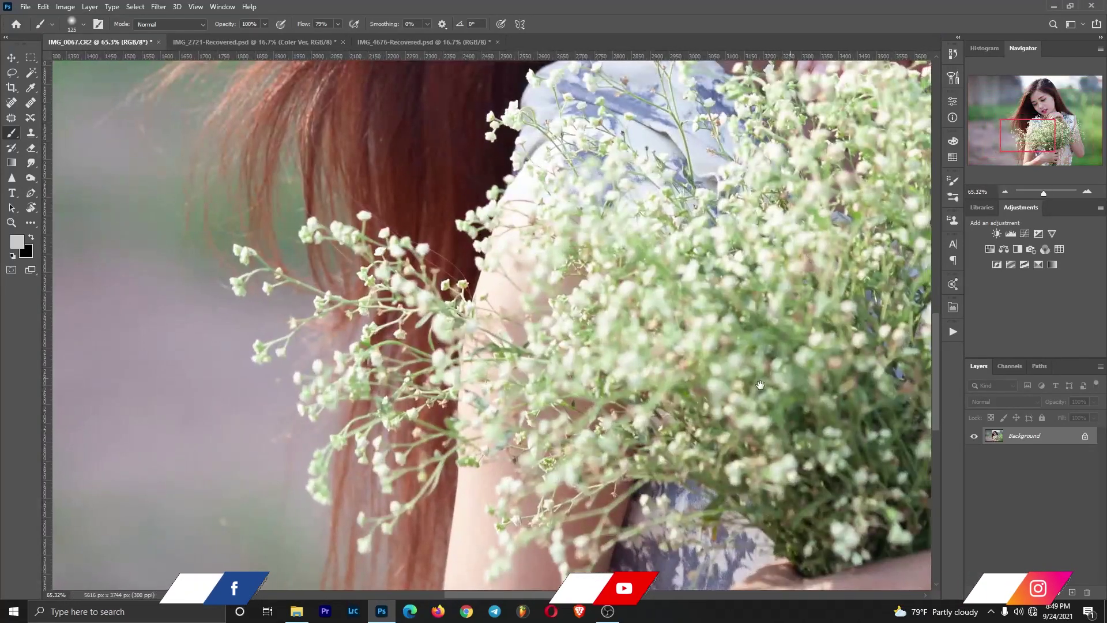
{"action": "left_click_drag", "start_coordinate": [547, 411], "coordinate": [567, 346]}
{"action": "scroll", "coordinate": [567, 346], "scroll_direction": "down", "scroll_amount": 2}
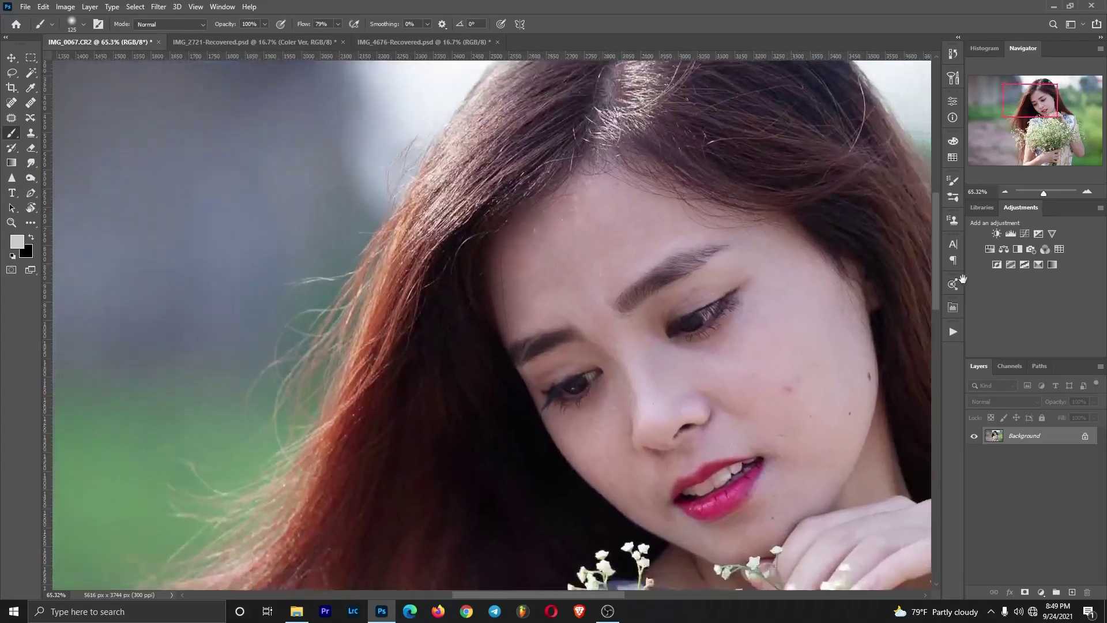
{"action": "scroll", "coordinate": [773, 391], "scroll_direction": "down", "scroll_amount": 2}
{"action": "left_click_drag", "start_coordinate": [809, 412], "coordinate": [703, 326]}
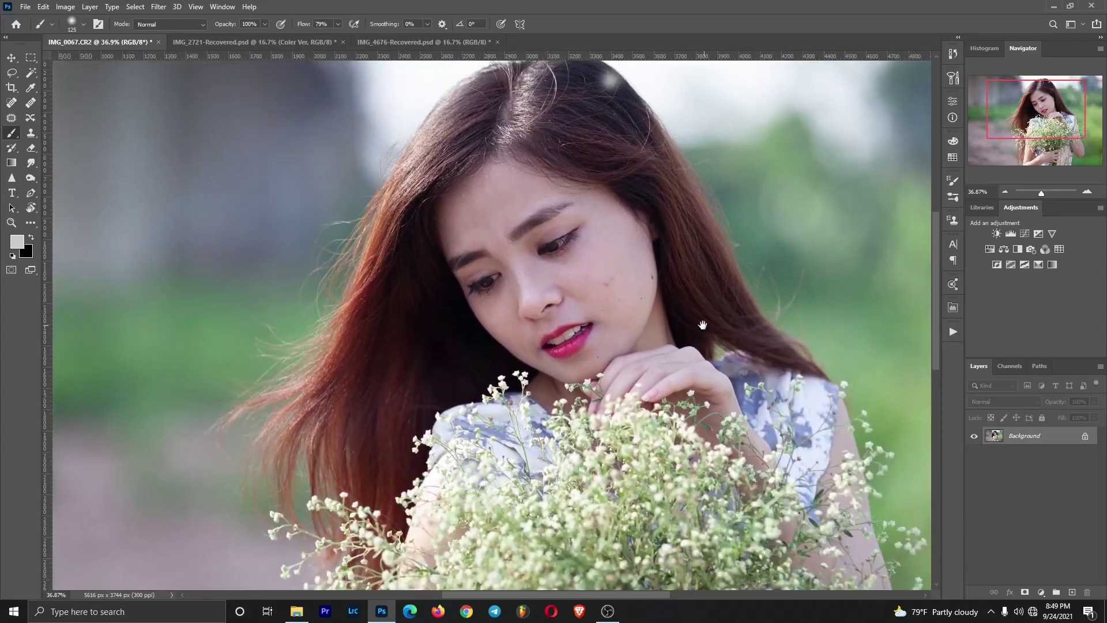
{"action": "scroll", "coordinate": [683, 326], "scroll_direction": "up", "scroll_amount": 5}
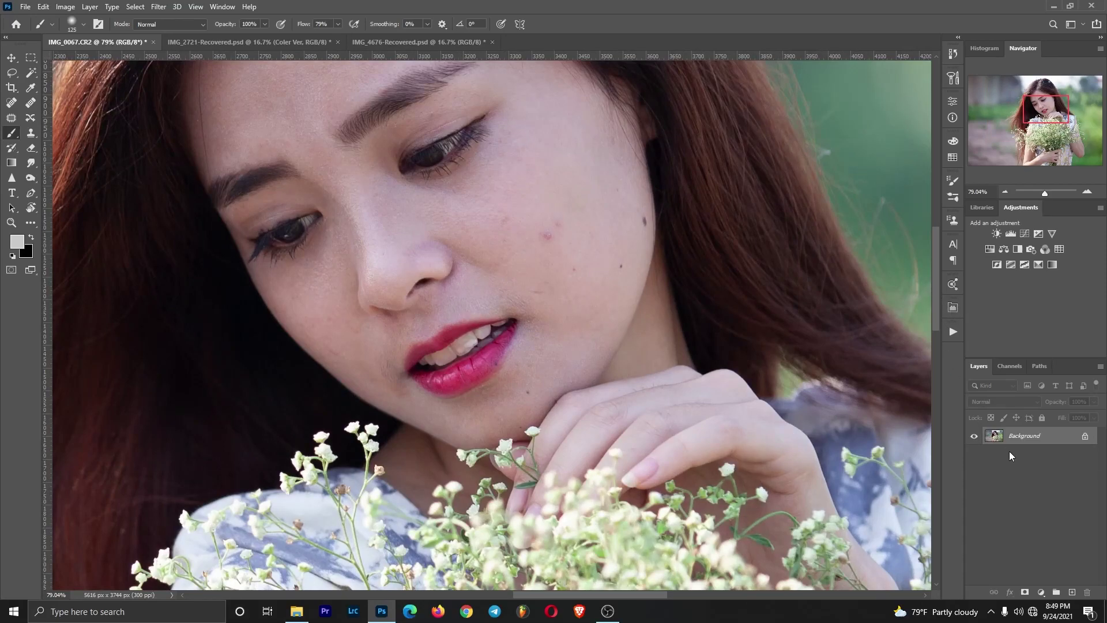
- Duplicate the Background layer and inspect the cheek blemishes up close
{"action": "left_click_drag", "start_coordinate": [1016, 440], "coordinate": [1072, 593]}
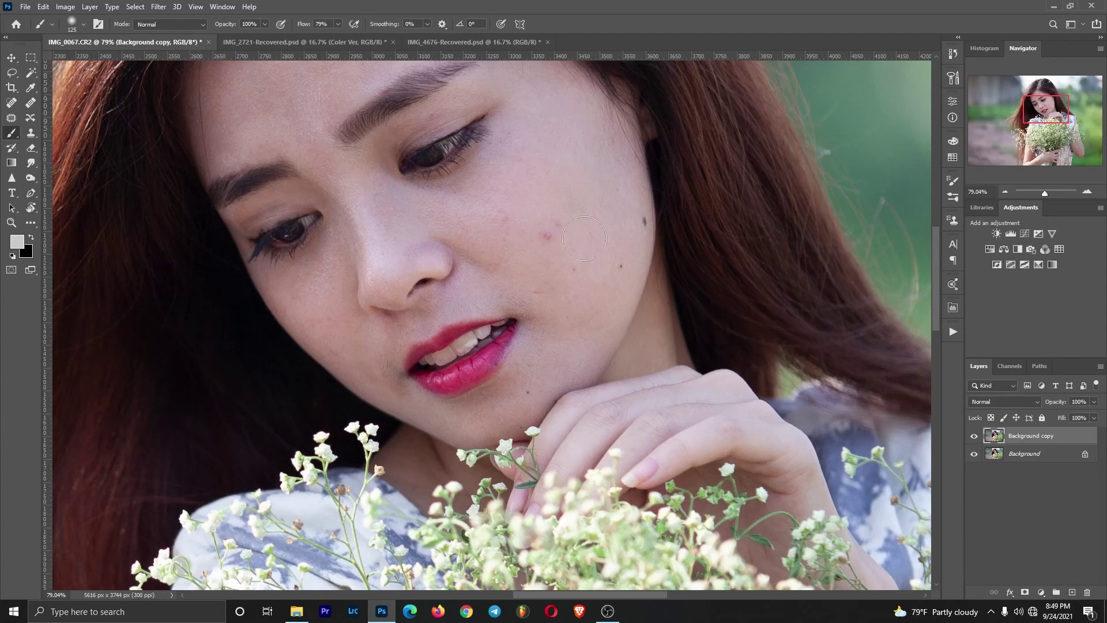
{"action": "scroll", "coordinate": [556, 245], "scroll_direction": "up", "scroll_amount": 8}
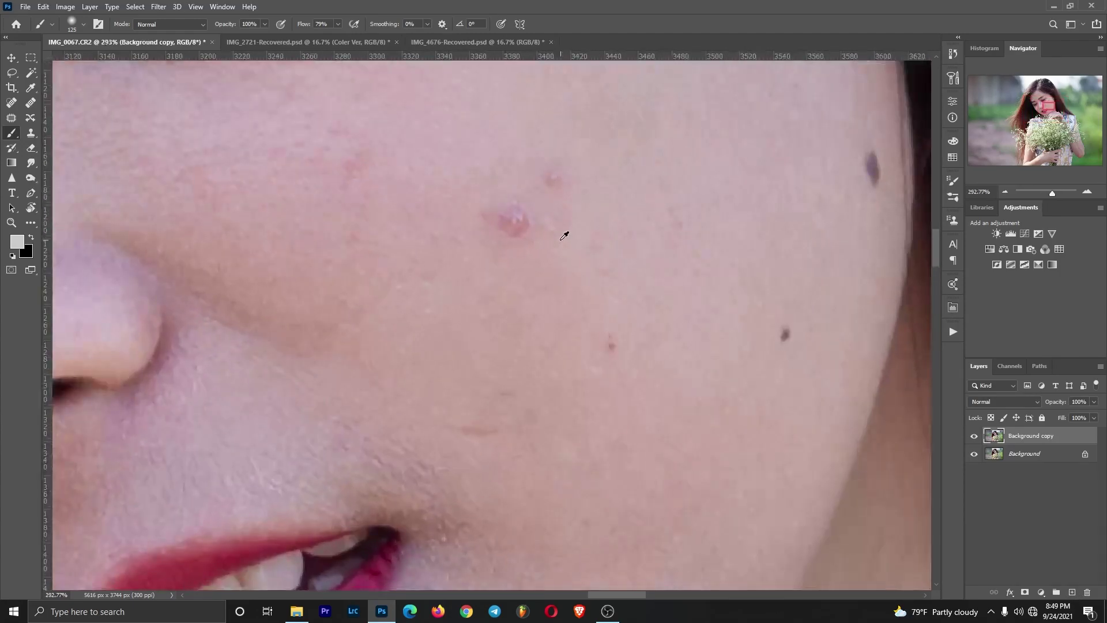
{"action": "scroll", "coordinate": [522, 221], "scroll_direction": "down", "scroll_amount": 8}
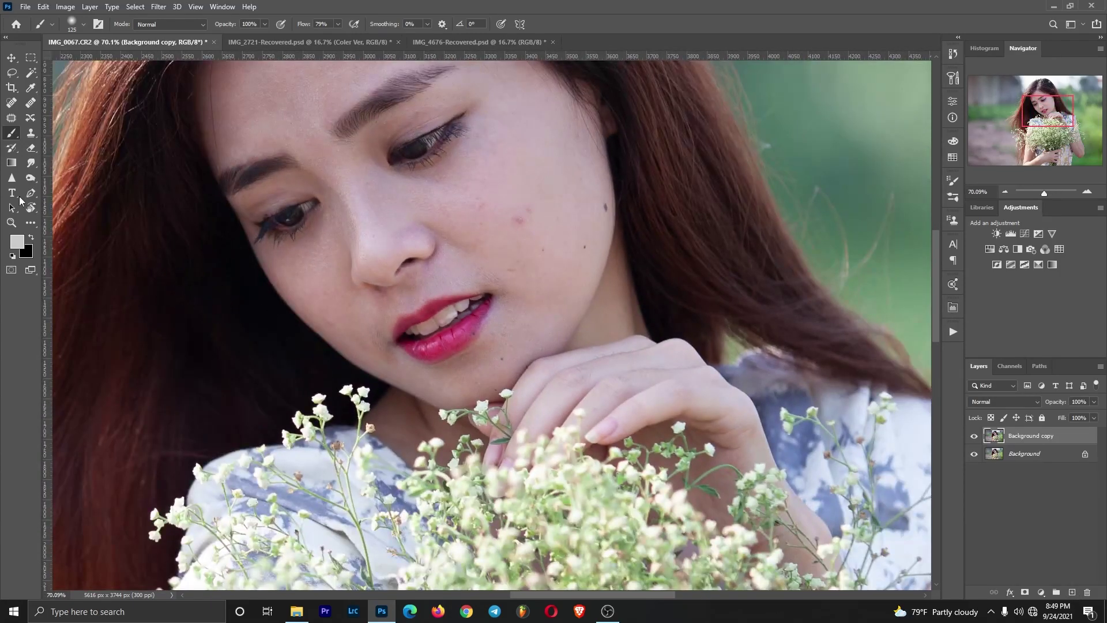
- Remove the red pimple on the cheek and the small spot above it with the Spot Healing Brush in Content-Aware mode
{"action": "left_click", "coordinate": [11, 103]}
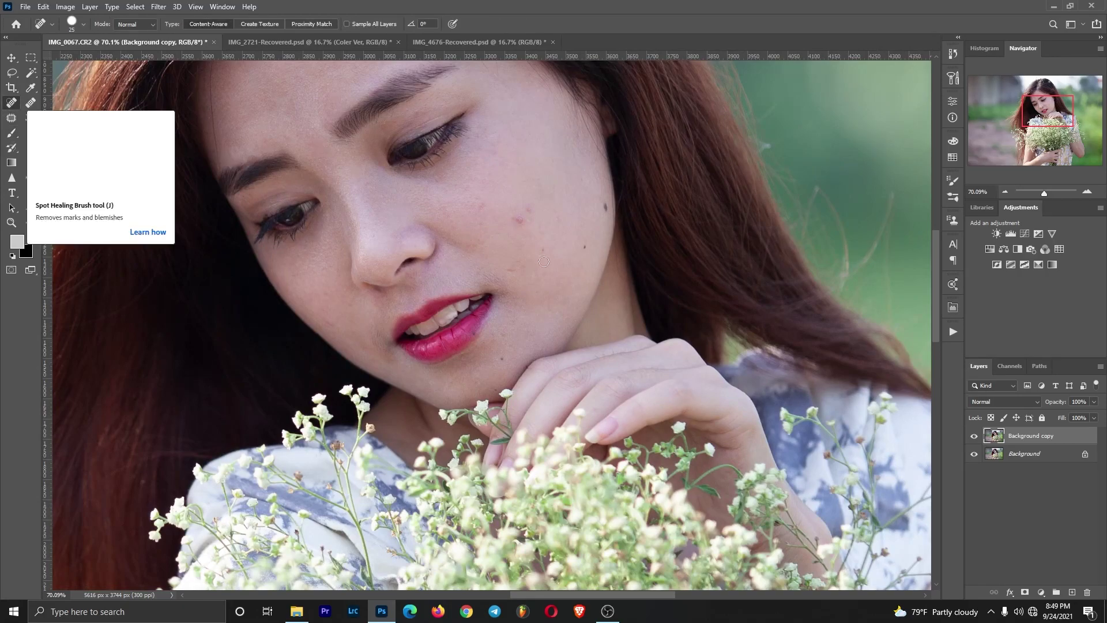
{"action": "scroll", "coordinate": [539, 219], "scroll_direction": "up", "scroll_amount": 7}
{"action": "left_click", "coordinate": [470, 226]}
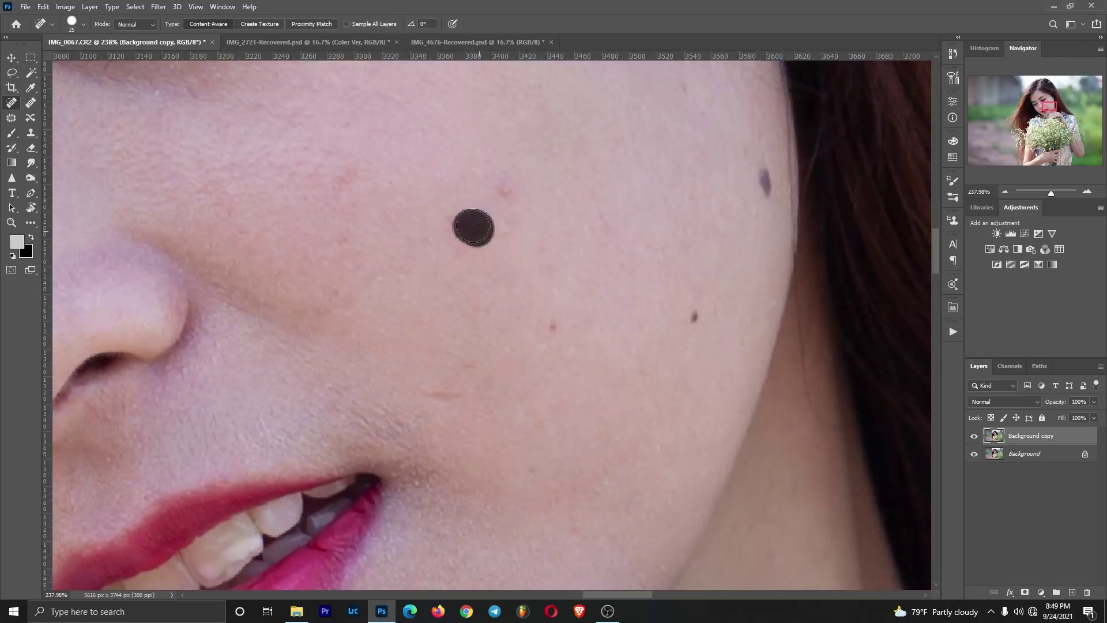
{"action": "left_click", "coordinate": [509, 192]}
{"action": "left_click", "coordinate": [765, 182]}
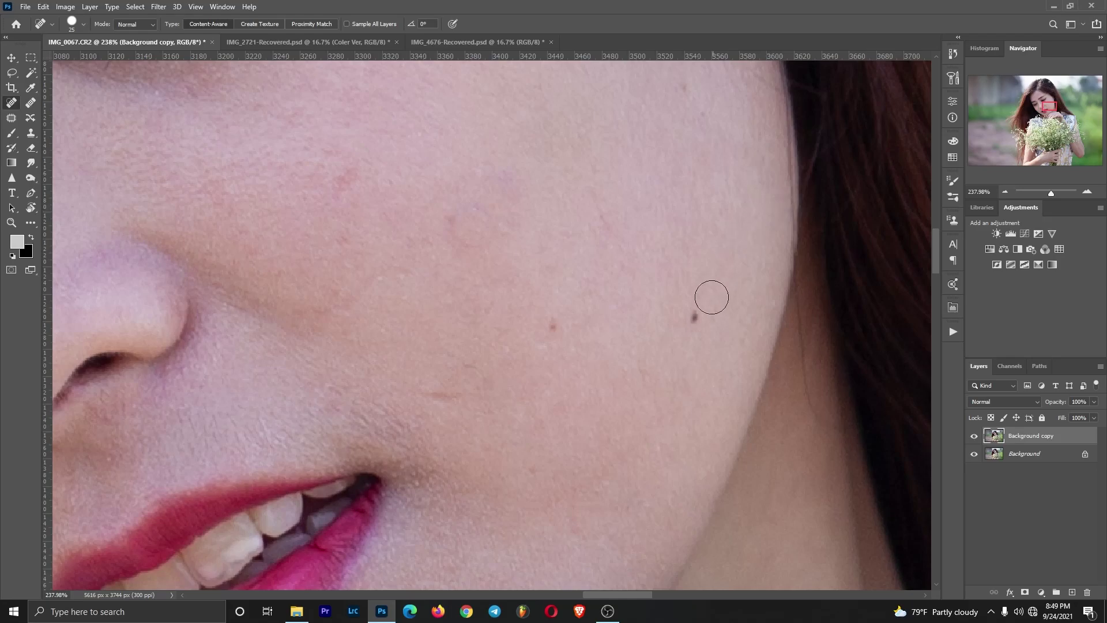
{"action": "key", "text": "ctrl+z"}
{"action": "key", "text": "ctrl+z"}
- Spot-heal the remaining small blemishes on both cheeks, working around the nose and mouth
{"action": "left_click_drag", "start_coordinate": [329, 195], "coordinate": [471, 309]}
{"action": "left_click", "coordinate": [486, 291]}
{"action": "mouse_move", "coordinate": [529, 412]}
{"action": "left_mouse_down"}
{"action": "mouse_move", "coordinate": [549, 235]}
{"action": "mouse_move", "coordinate": [737, 338]}
{"action": "left_mouse_up"}
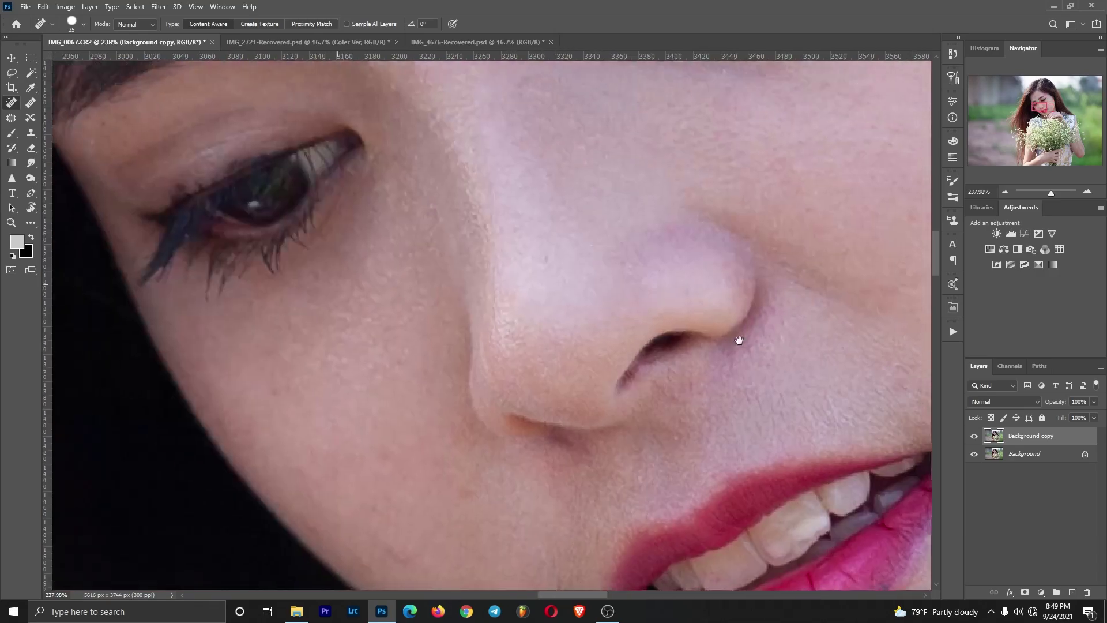
{"action": "left_click", "coordinate": [317, 392]}
{"action": "left_click_drag", "start_coordinate": [524, 419], "coordinate": [447, 284]}
{"action": "left_click_drag", "start_coordinate": [356, 265], "coordinate": [342, 203]}
{"action": "left_click_drag", "start_coordinate": [611, 288], "coordinate": [344, 204]}
{"action": "left_click_drag", "start_coordinate": [794, 279], "coordinate": [747, 249]}
{"action": "left_click_drag", "start_coordinate": [665, 219], "coordinate": [480, 220]}
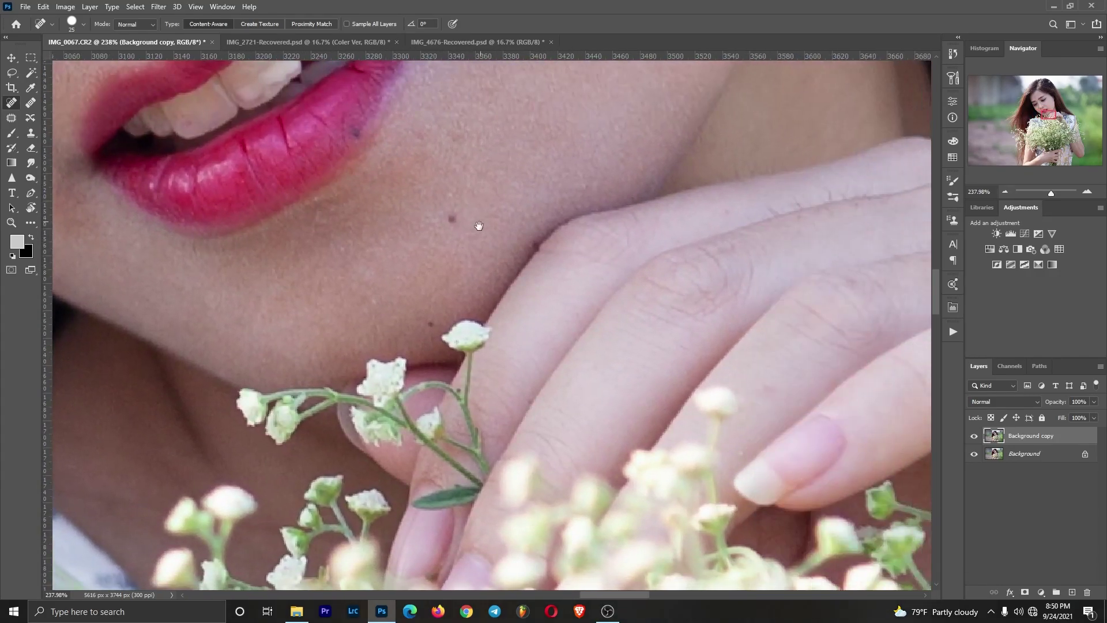
- Spot-heal along the thin stray hair running down the edge of the forehead beside the hairline
{"action": "scroll", "coordinate": [346, 127], "scroll_direction": "down", "scroll_amount": 10}
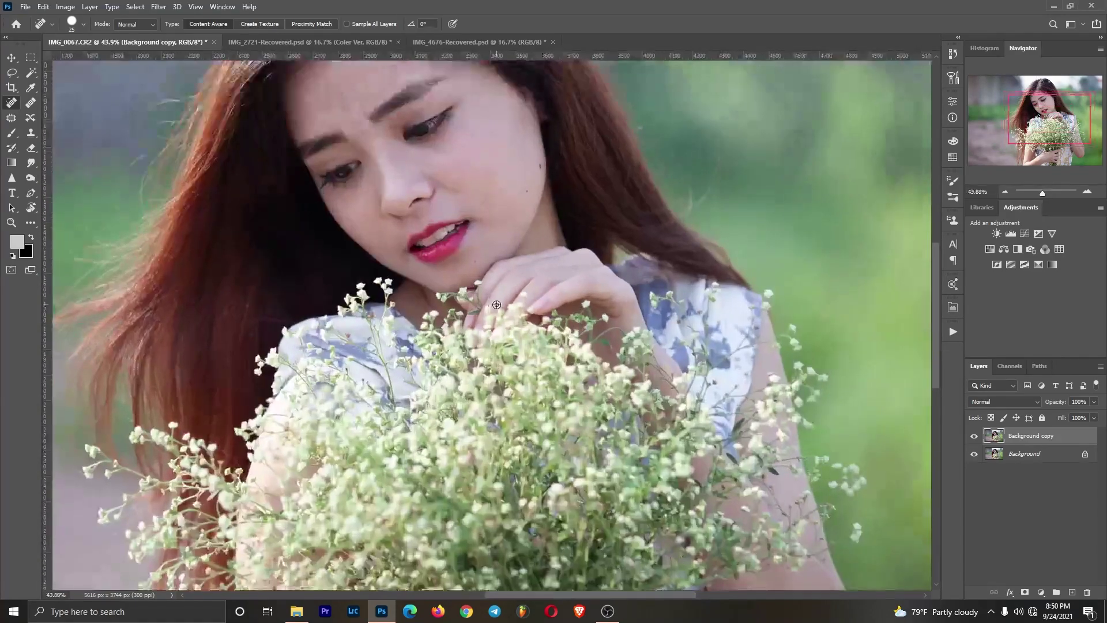
{"action": "scroll", "coordinate": [359, 216], "scroll_direction": "down", "scroll_amount": 2}
{"action": "scroll", "coordinate": [360, 217], "scroll_direction": "up", "scroll_amount": 6}
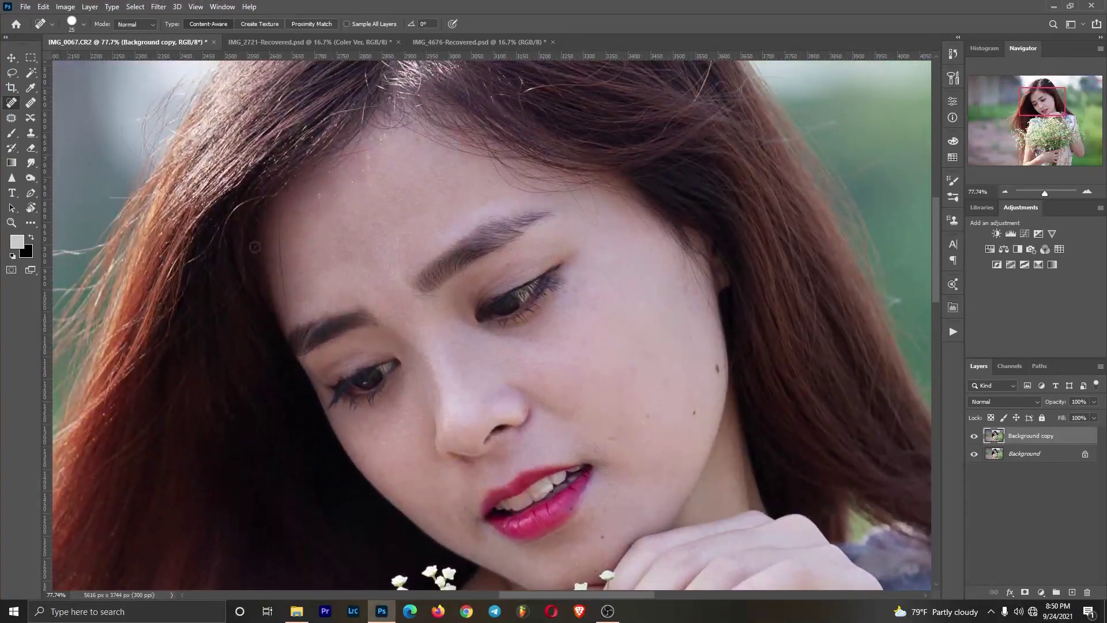
{"action": "scroll", "coordinate": [534, 222], "scroll_direction": "up", "scroll_amount": 5}
{"action": "mouse_move", "coordinate": [431, 122]}
{"action": "left_mouse_down"}
{"action": "mouse_move", "coordinate": [413, 173]}
{"action": "mouse_move", "coordinate": [418, 234]}
{"action": "left_mouse_up"}
{"action": "left_click", "coordinate": [430, 225]}
{"action": "left_click", "coordinate": [423, 301]}
{"action": "left_click", "coordinate": [420, 279]}
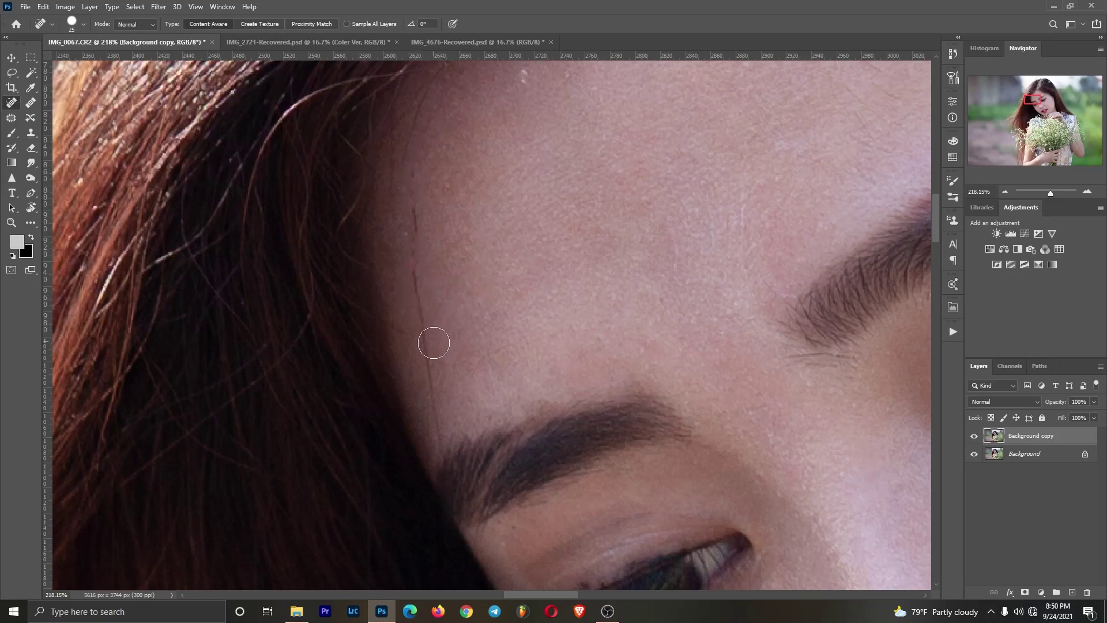
- Patch the upper part of the stray hair on the forehead's edge with clean skin and clear the selection
{"action": "left_click", "coordinate": [18, 124]}
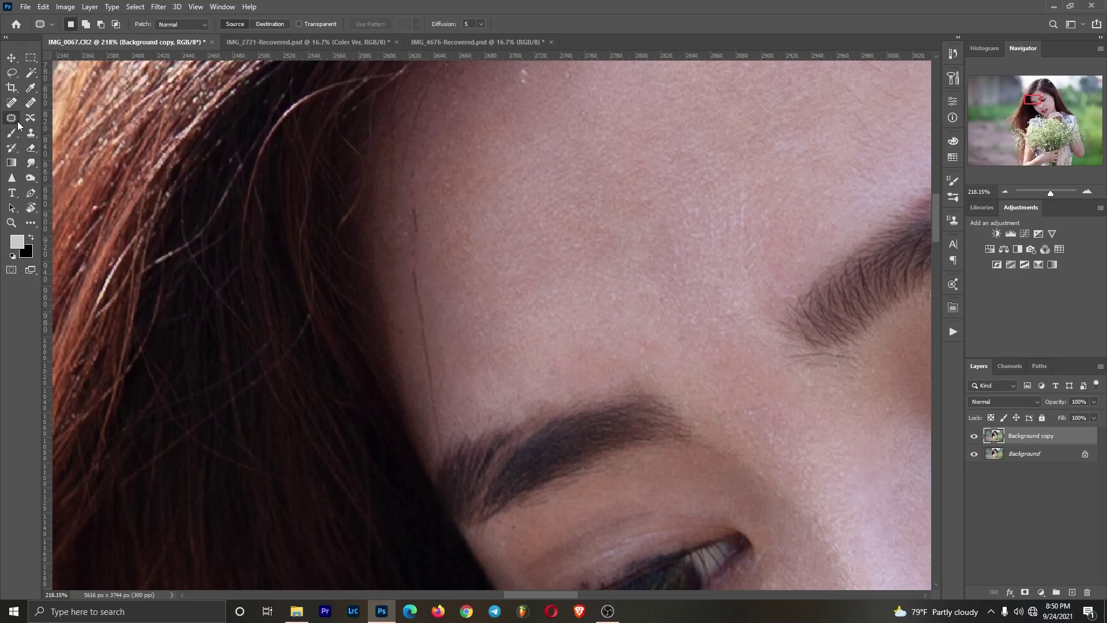
{"action": "mouse_move", "coordinate": [433, 228]}
{"action": "left_mouse_down"}
{"action": "mouse_move", "coordinate": [445, 285]}
{"action": "mouse_move", "coordinate": [458, 248]}
{"action": "mouse_move", "coordinate": [425, 309]}
{"action": "mouse_move", "coordinate": [448, 321]}
{"action": "mouse_move", "coordinate": [492, 309]}
{"action": "mouse_move", "coordinate": [444, 329]}
{"action": "mouse_move", "coordinate": [462, 366]}
{"action": "mouse_move", "coordinate": [438, 323]}
{"action": "left_mouse_up"}
{"action": "left_click_drag", "start_coordinate": [432, 340], "coordinate": [474, 324]}
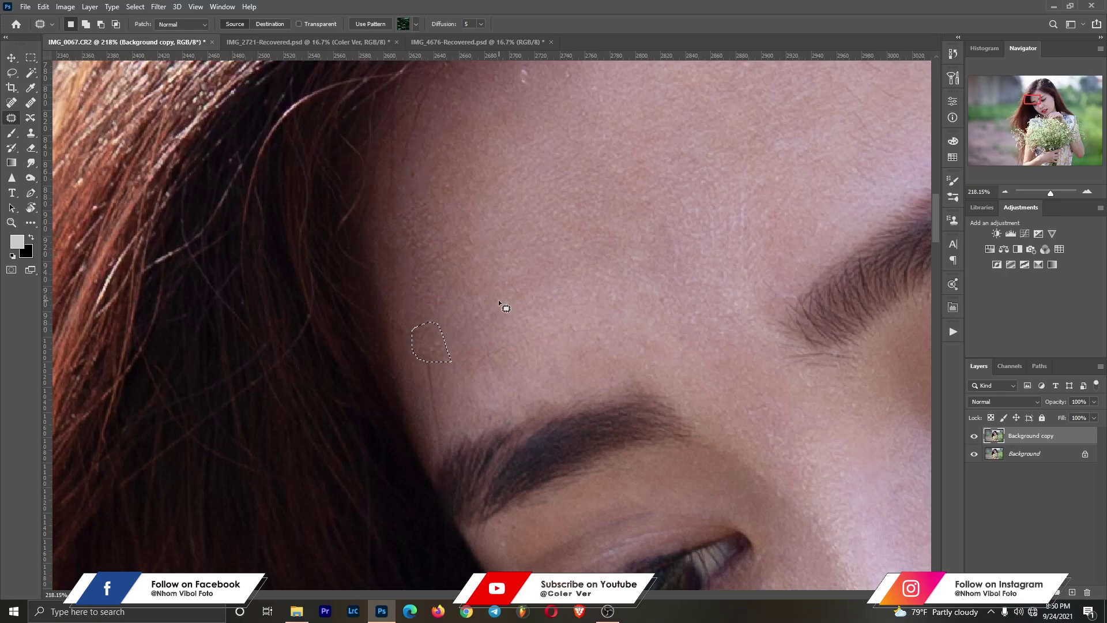
{"action": "key", "text": "ctrl+d"}
- Lasso the last piece of stray hair above the eyebrow's outer end and fill it with Content-Aware at 100% opacity
{"action": "left_click", "coordinate": [12, 73]}
{"action": "mouse_move", "coordinate": [431, 355]}
{"action": "left_mouse_down"}
{"action": "mouse_move", "coordinate": [419, 403]}
{"action": "mouse_move", "coordinate": [437, 446]}
{"action": "mouse_move", "coordinate": [450, 369]}
{"action": "left_mouse_up"}
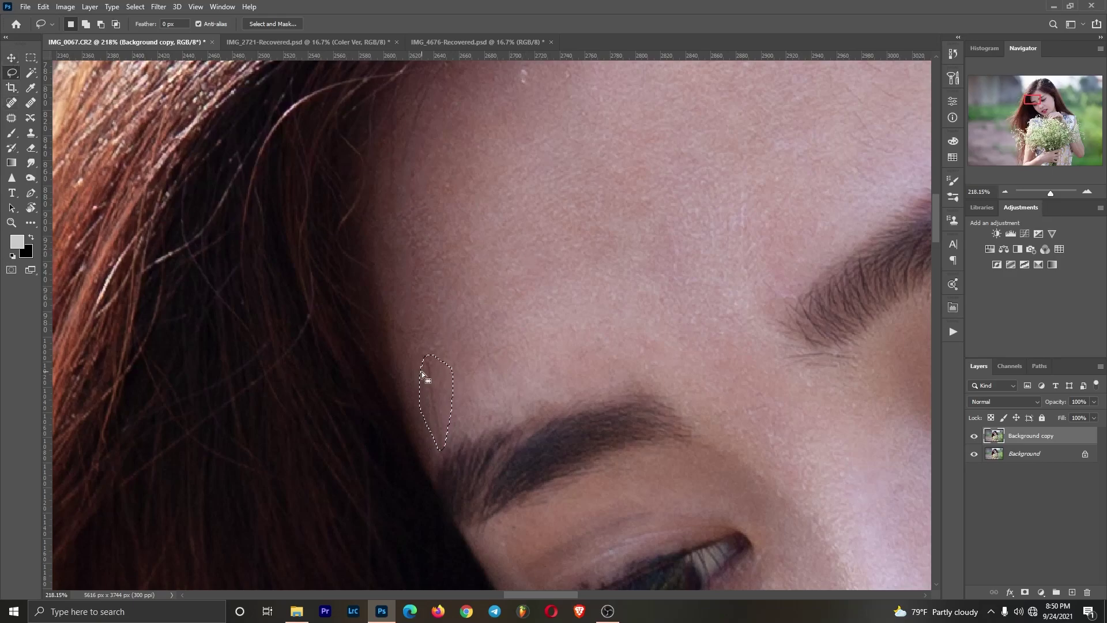
{"action": "key", "text": "shift+BackSpace"}
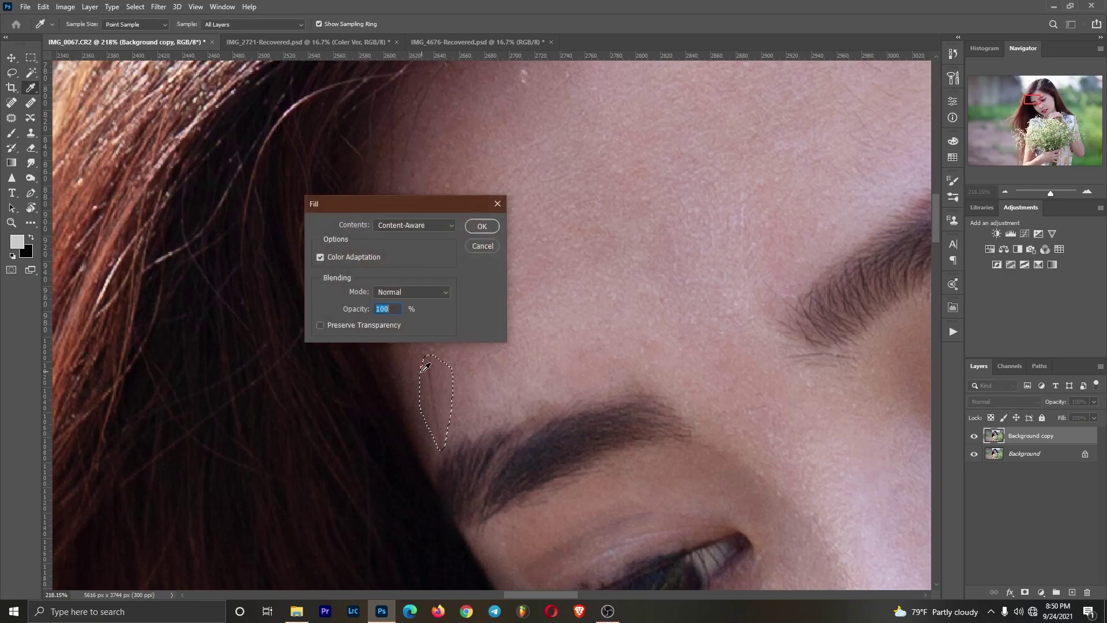
{"action": "left_click", "coordinate": [488, 225]}
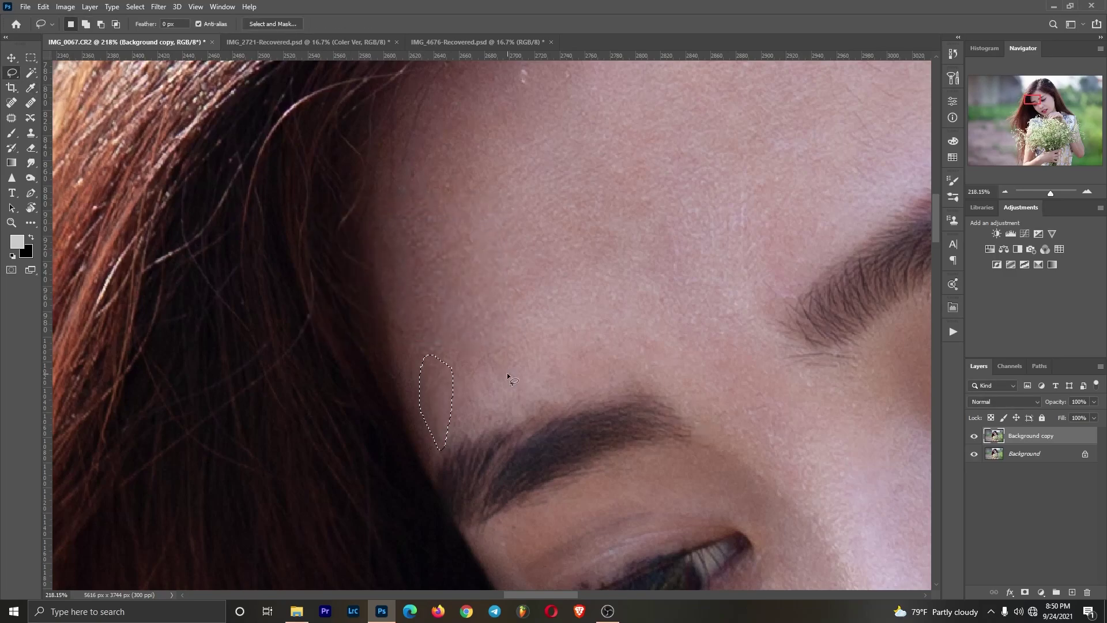
- Lasso the small bright specks on the upper forehead near the hairline and fill them with Content-Aware
{"action": "mouse_move", "coordinate": [578, 98]}
{"action": "left_mouse_down"}
{"action": "mouse_move", "coordinate": [520, 227]}
{"action": "mouse_move", "coordinate": [492, 240]}
{"action": "left_mouse_up"}
{"action": "left_click_drag", "start_coordinate": [413, 252], "coordinate": [454, 211]}
{"action": "key", "text": "shift"}
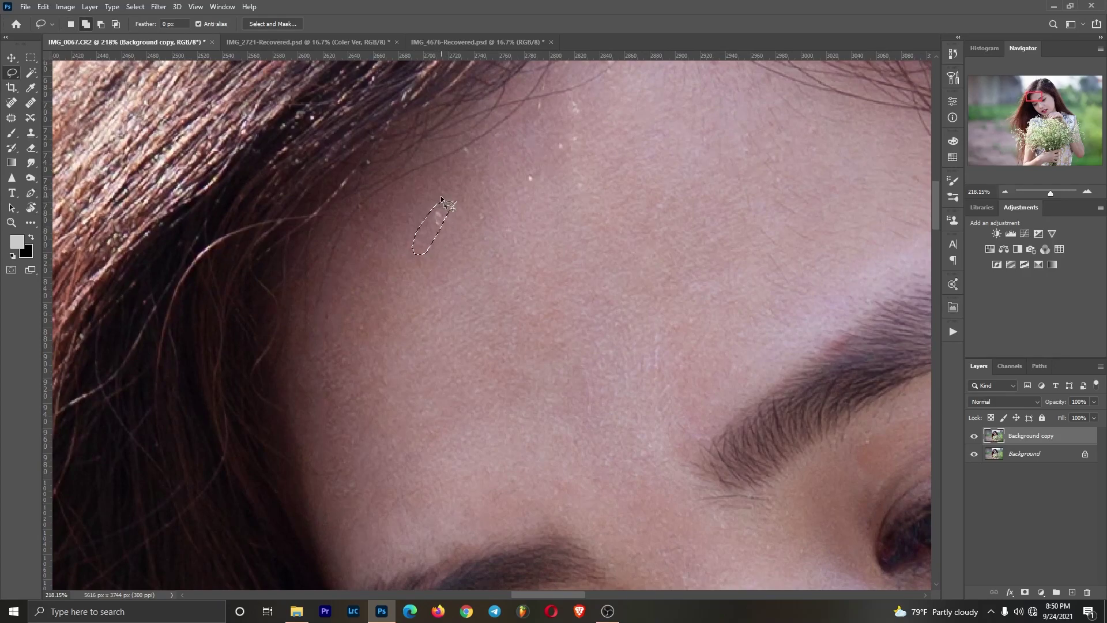
{"action": "key", "text": "shift+F5"}
{"action": "key", "text": "Return"}
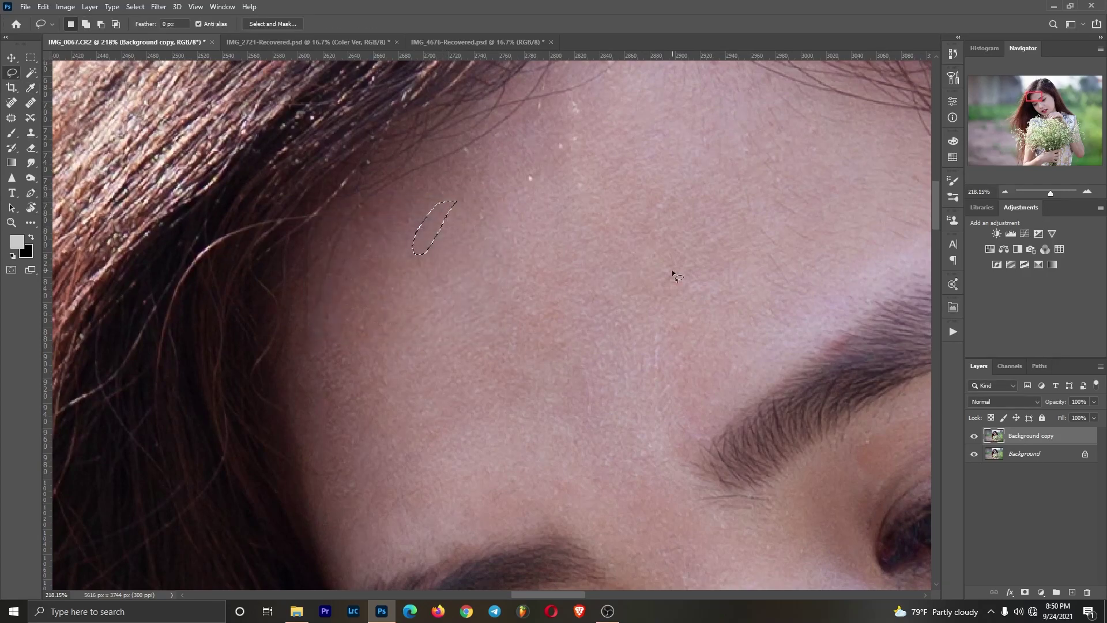
{"action": "key", "text": "shift"}
{"action": "key", "text": "shift+F5"}
{"action": "key", "text": "Return"}
- Spot-heal the bright skin specks on the forehead just below the hair parting
{"action": "scroll", "coordinate": [643, 159], "scroll_direction": "right", "scroll_amount": 3}
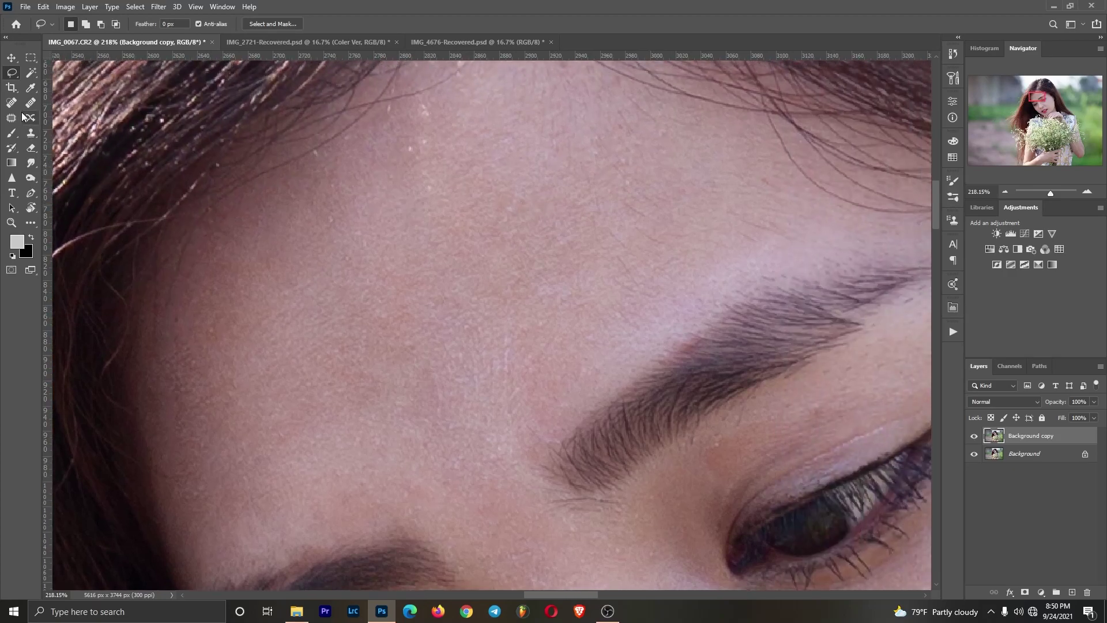
{"action": "left_click", "coordinate": [11, 102]}
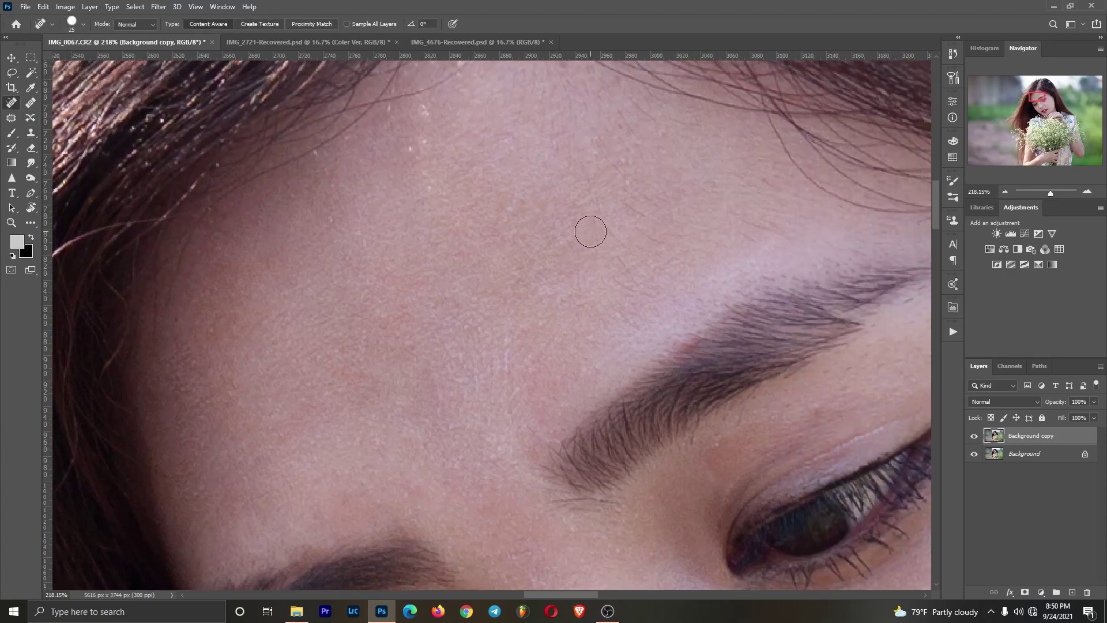
{"action": "left_click", "coordinate": [413, 146]}
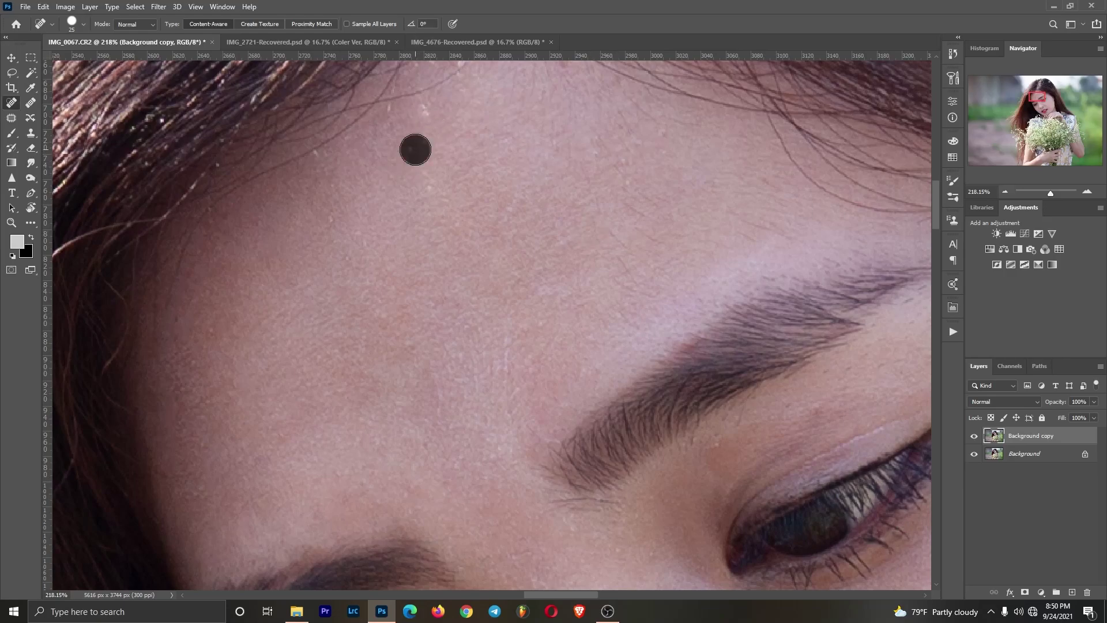
- Examine the retouched skin around the eye and cheek, and the photo as a whole
{"action": "left_click_drag", "start_coordinate": [467, 204], "coordinate": [390, 193]}
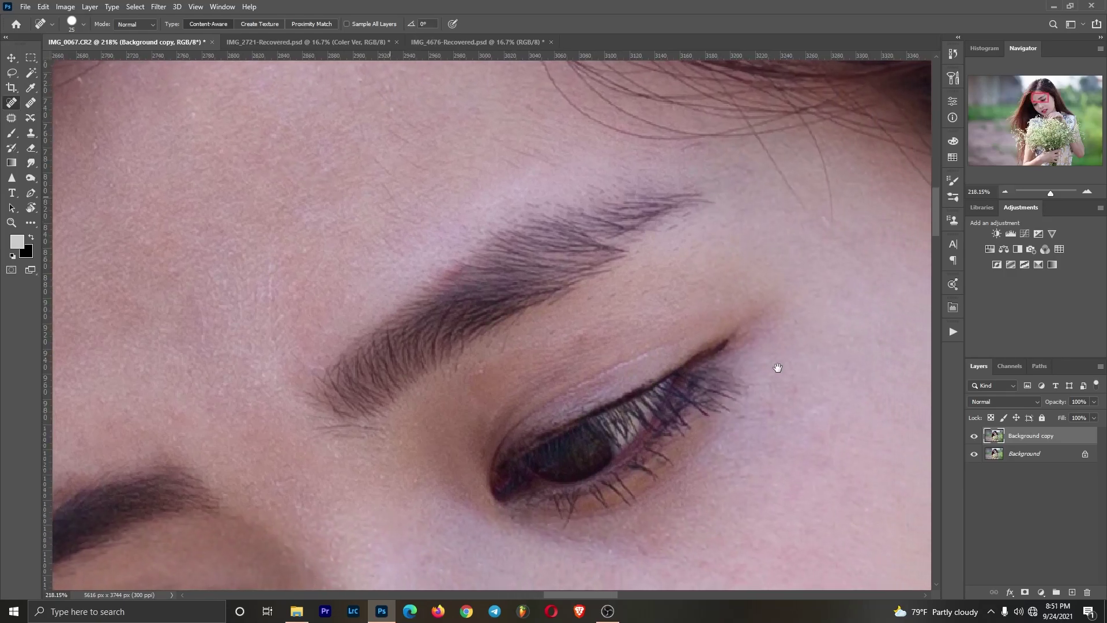
{"action": "left_click_drag", "start_coordinate": [777, 368], "coordinate": [617, 269]}
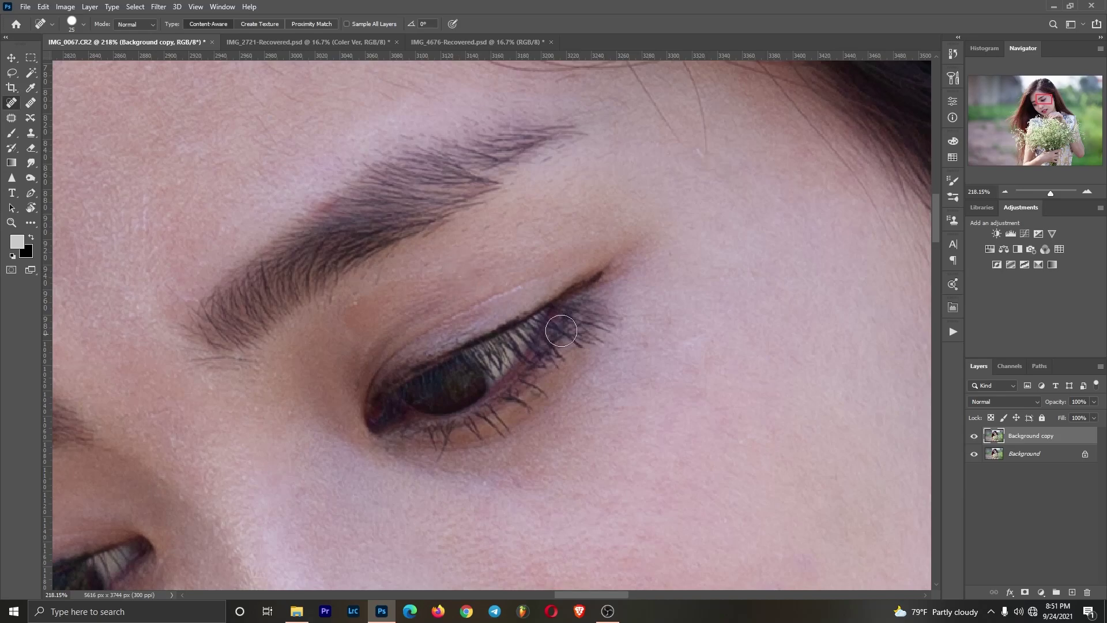
{"action": "left_click_drag", "start_coordinate": [760, 447], "coordinate": [691, 347]}
{"action": "scroll", "coordinate": [691, 346], "scroll_direction": "down", "scroll_amount": 4}
{"action": "left_click_drag", "start_coordinate": [752, 528], "coordinate": [622, 395]}
{"action": "scroll", "coordinate": [594, 285], "scroll_direction": "down", "scroll_amount": 8}
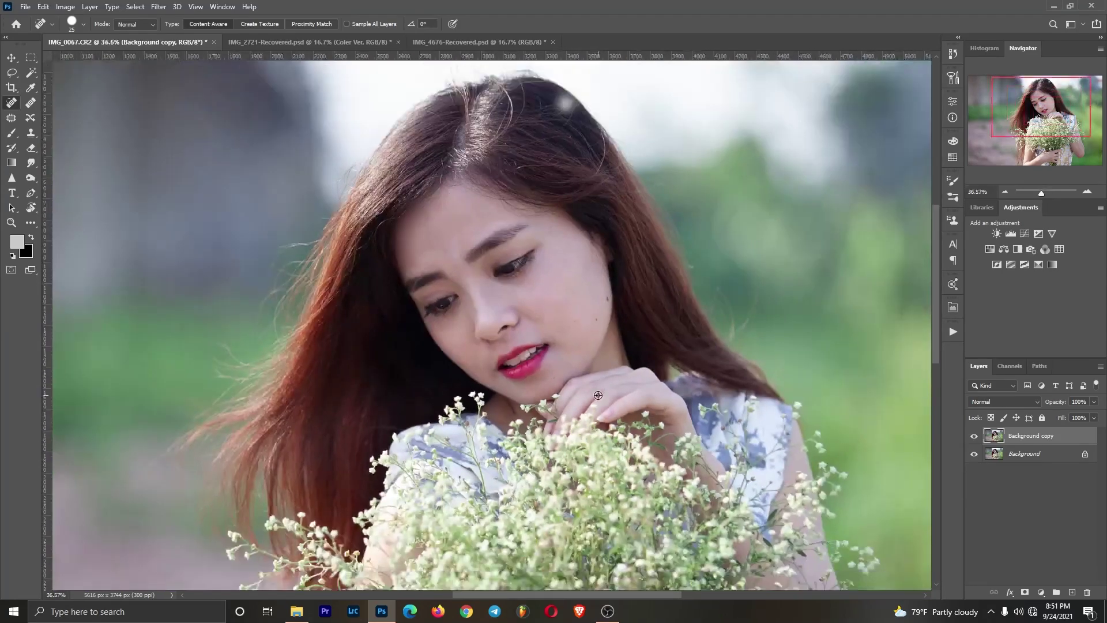
{"action": "scroll", "coordinate": [591, 399], "scroll_direction": "up", "scroll_amount": 5}
{"action": "scroll", "coordinate": [591, 399], "scroll_direction": "down", "scroll_amount": 5}
{"action": "scroll", "coordinate": [668, 266], "scroll_direction": "up", "scroll_amount": 5}
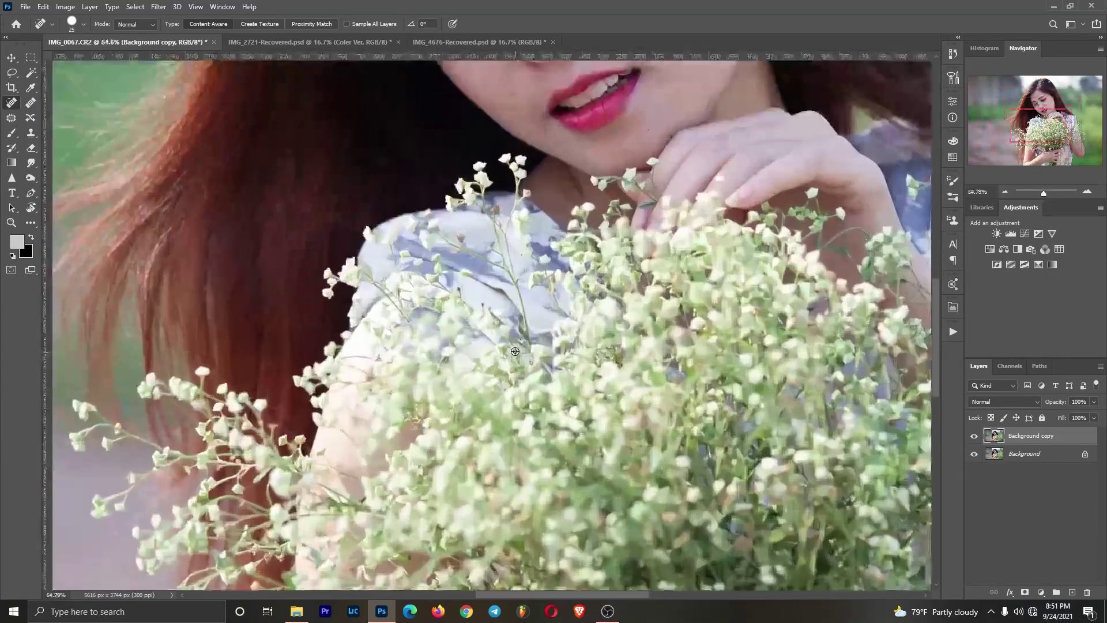
{"action": "scroll", "coordinate": [669, 265], "scroll_direction": "down", "scroll_amount": 5}
{"action": "scroll", "coordinate": [616, 321], "scroll_direction": "down", "scroll_amount": 3}
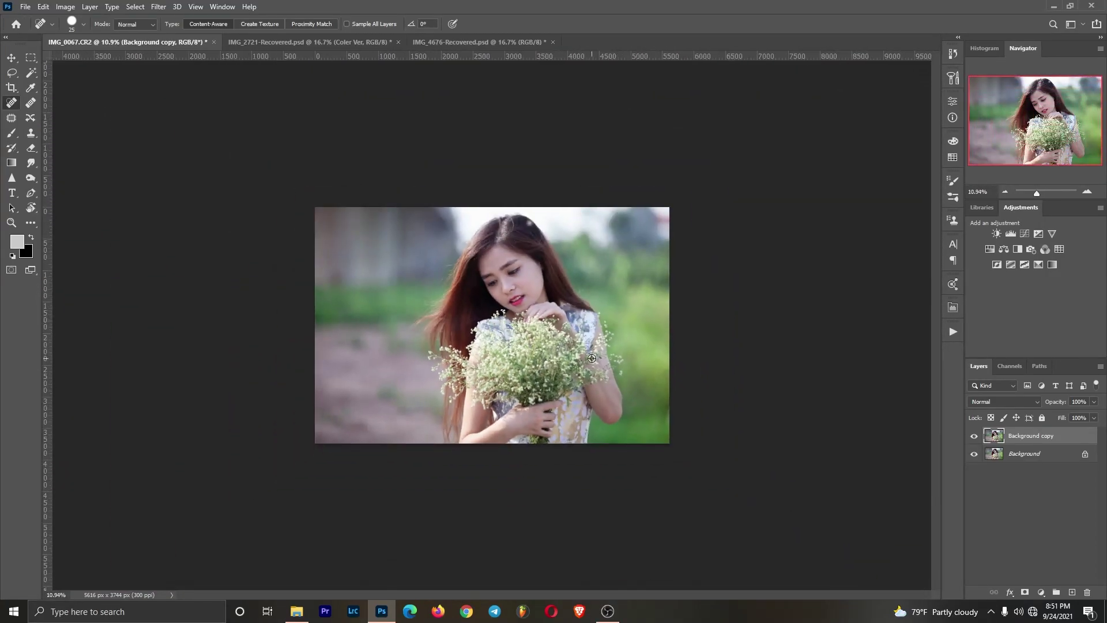
{"action": "scroll", "coordinate": [600, 334], "scroll_direction": "up", "scroll_amount": 4}
{"action": "scroll", "coordinate": [587, 347], "scroll_direction": "down", "scroll_amount": 4}
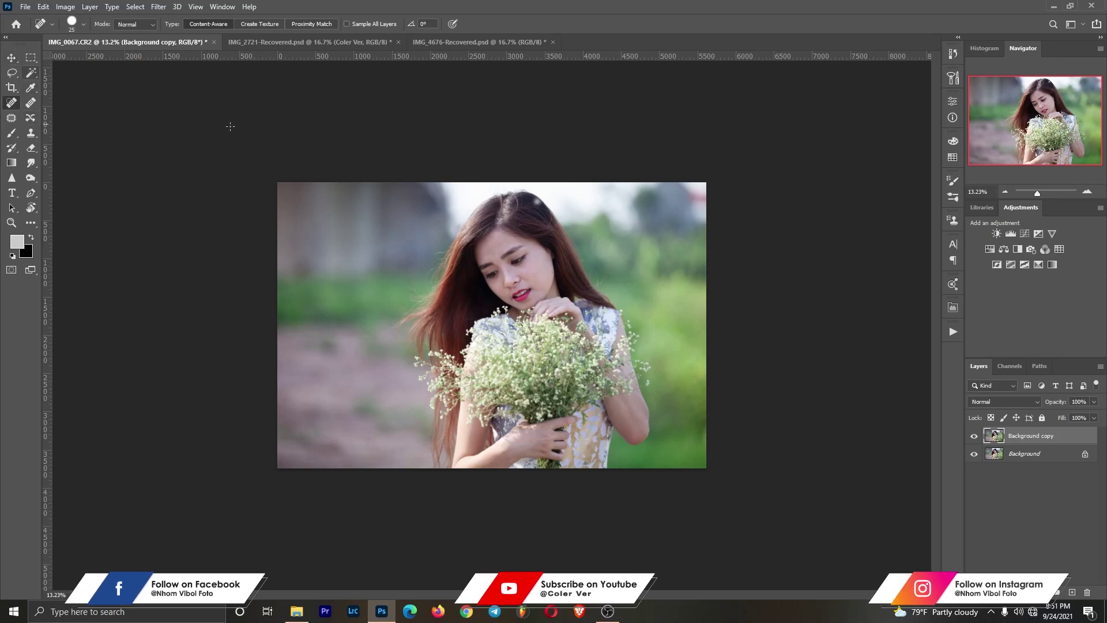
- Extend the canvas upward above the woman's head with the Crop tool to 5616 x 4076 px
{"action": "left_click", "coordinate": [7, 86]}
{"action": "left_click_drag", "start_coordinate": [492, 182], "coordinate": [495, 159]}
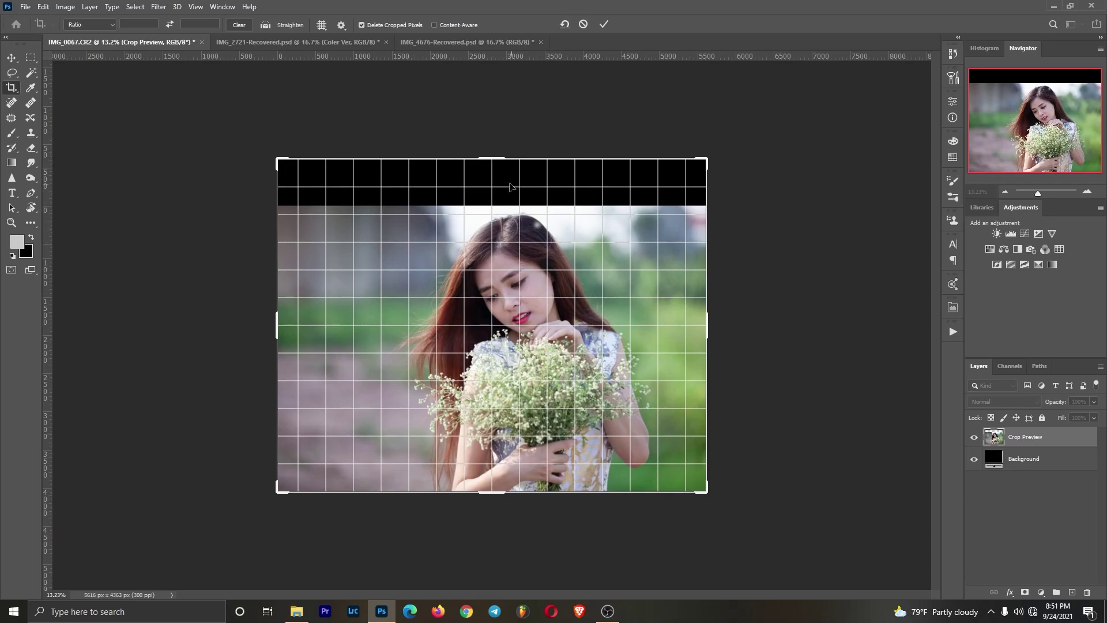
{"action": "left_click_drag", "start_coordinate": [499, 160], "coordinate": [500, 174]}
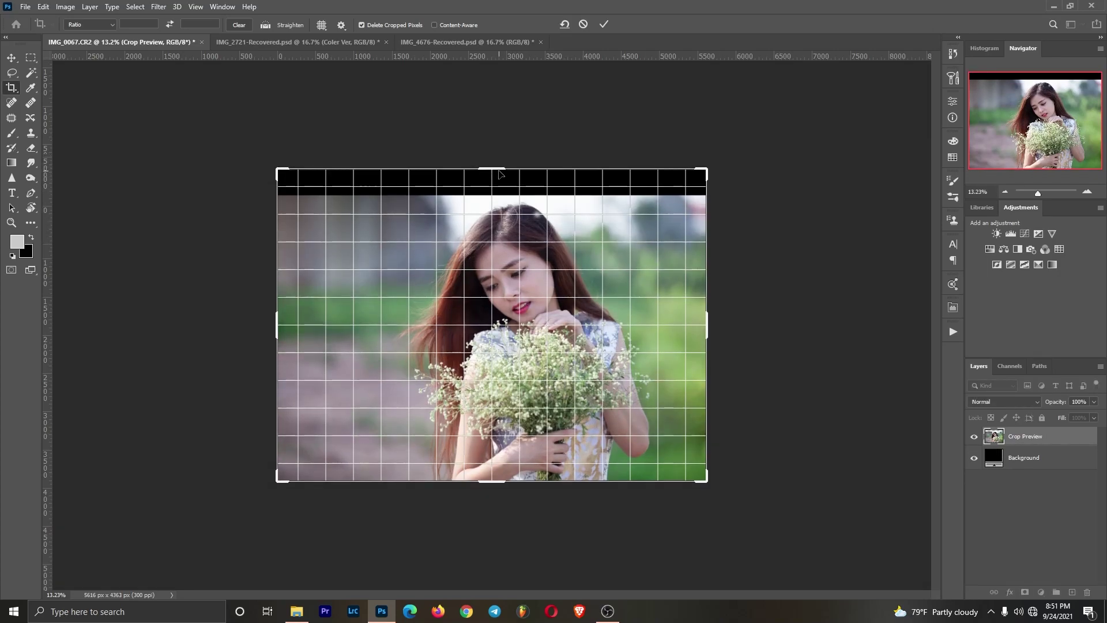
{"action": "key", "text": "Return"}
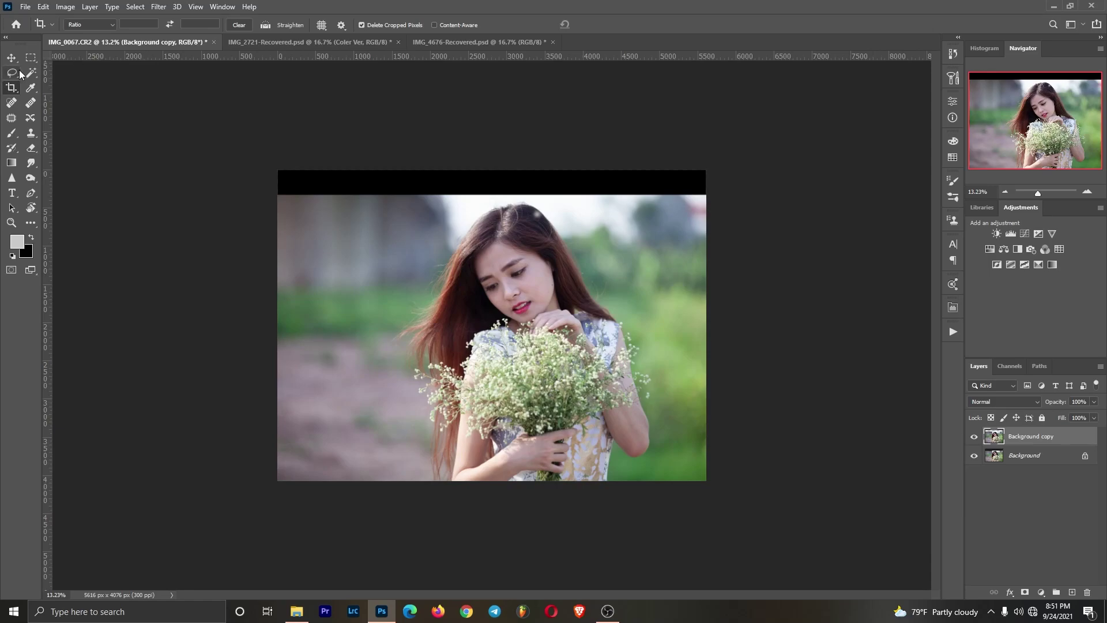
- Select the strip across the photo's upper edge, stretch it upward with Free Transform to cover the blank canvas area, and deselect it
{"action": "left_click", "coordinate": [29, 58]}
{"action": "left_click_drag", "start_coordinate": [278, 170], "coordinate": [743, 204]}
{"action": "key", "text": "ctrl+t"}
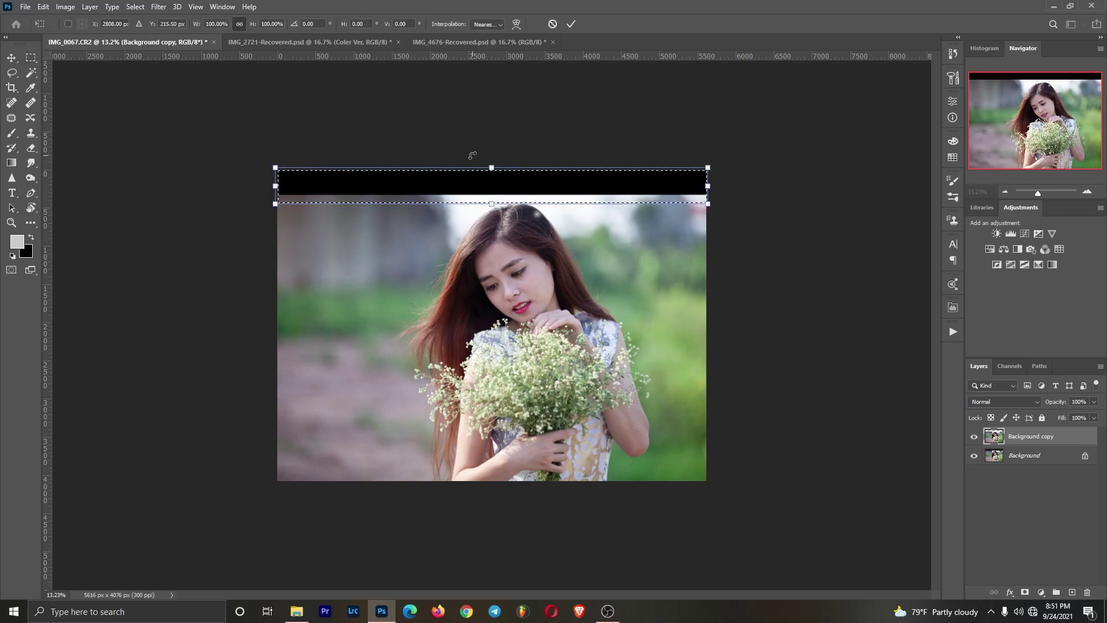
{"action": "left_click_drag", "start_coordinate": [492, 167], "coordinate": [492, 138]}
{"action": "key", "text": "ctrl+z"}
{"action": "left_click_drag", "start_coordinate": [492, 167], "coordinate": [491, 61]}
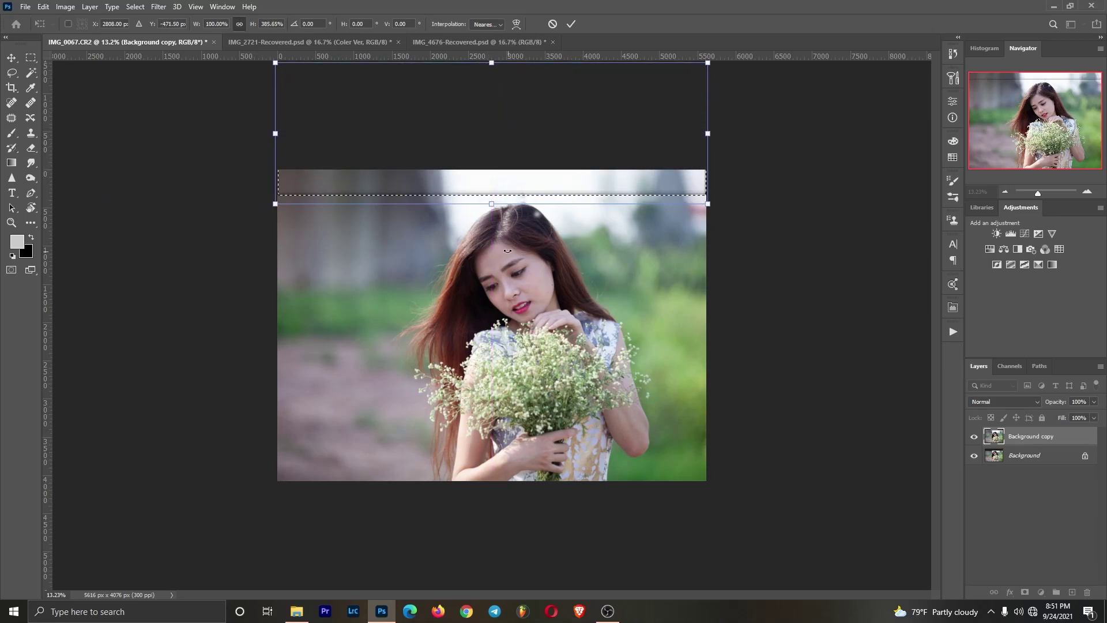
{"action": "left_click_drag", "start_coordinate": [492, 204], "coordinate": [496, 213]}
{"action": "left_click_drag", "start_coordinate": [494, 63], "coordinate": [494, 50]}
{"action": "key", "text": "Return"}
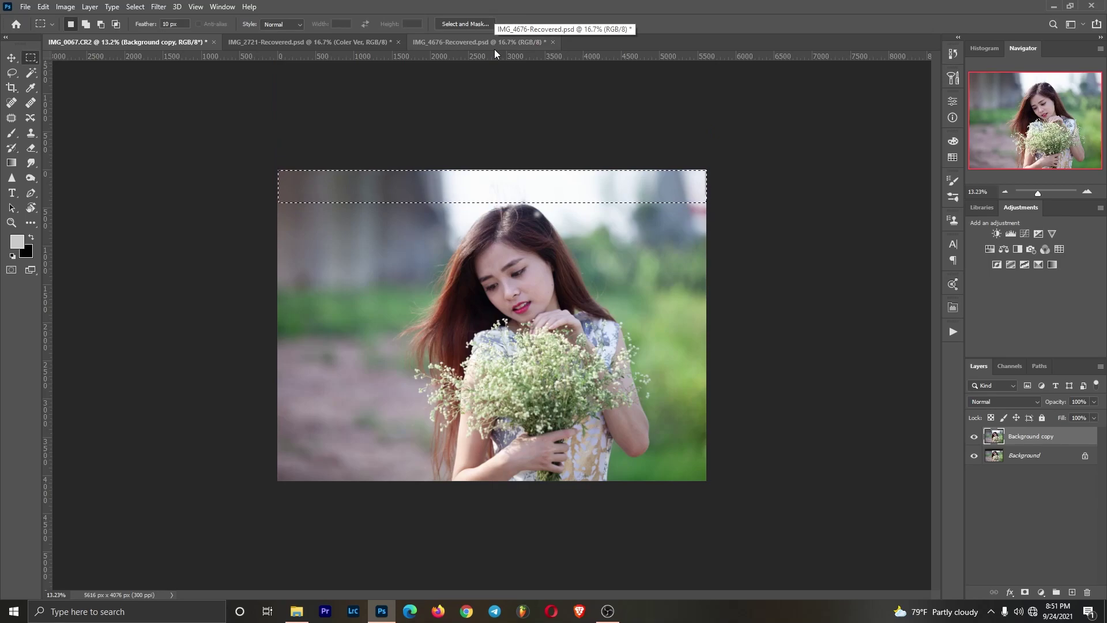
{"action": "left_click", "coordinate": [417, 231]}
- Spot-heal the blurred background at the dark pillar's edge beside the woman's head with a 147 px Content-Aware brush
{"action": "scroll", "coordinate": [417, 231], "scroll_direction": "down", "scroll_amount": 3}
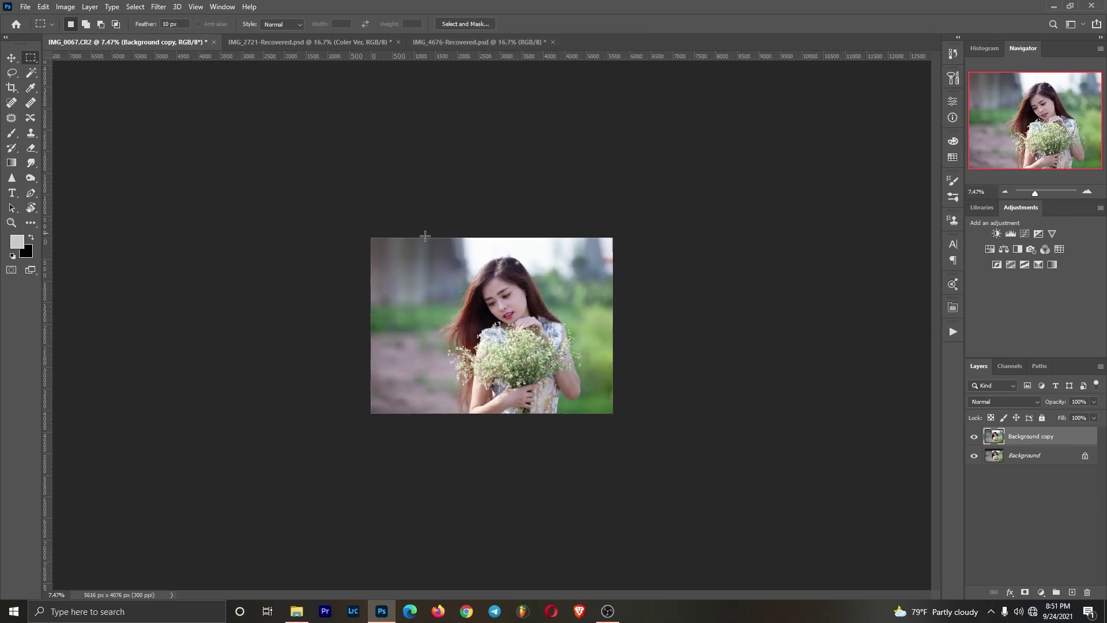
{"action": "scroll", "coordinate": [661, 260], "scroll_direction": "up", "scroll_amount": 5}
{"action": "scroll", "coordinate": [370, 217], "scroll_direction": "down", "scroll_amount": 2}
{"action": "scroll", "coordinate": [370, 217], "scroll_direction": "up", "scroll_amount": 4}
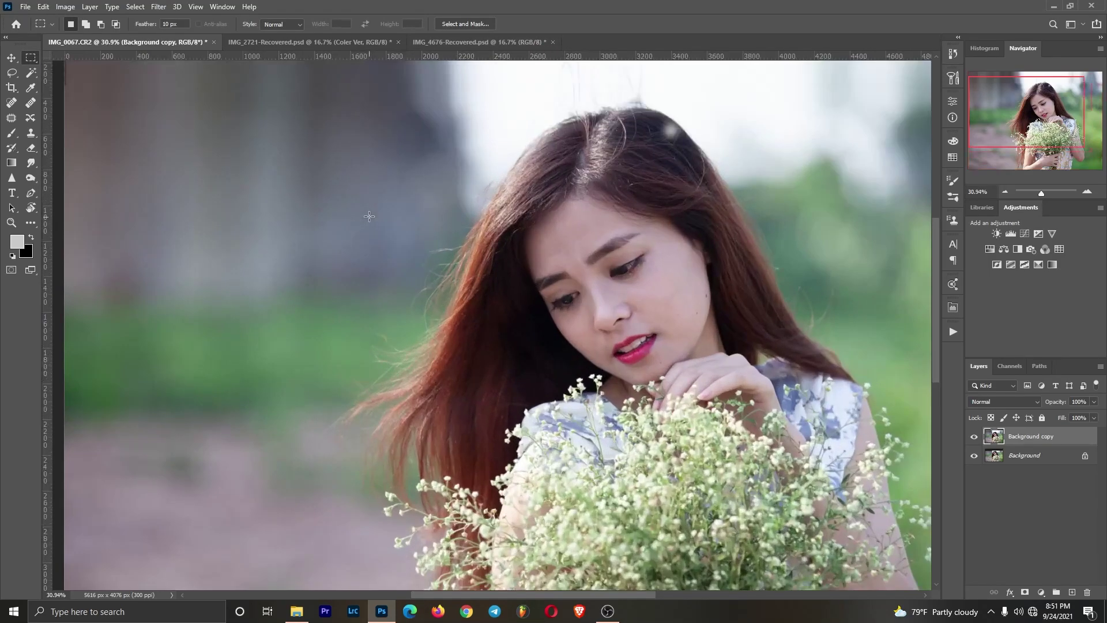
{"action": "scroll", "coordinate": [369, 217], "scroll_direction": "down", "scroll_amount": 4}
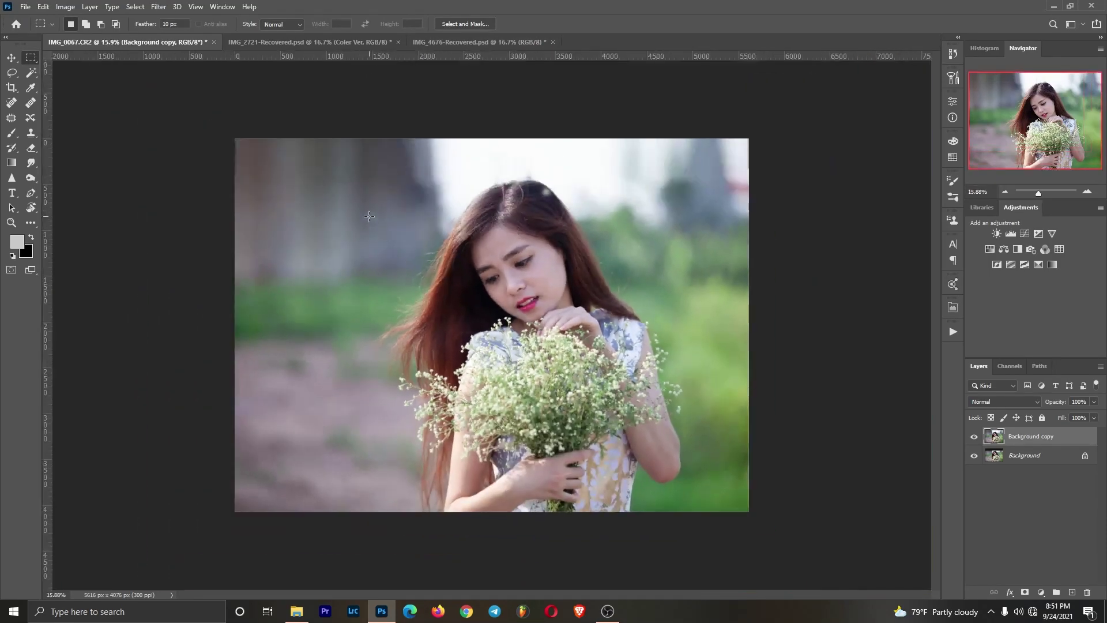
{"action": "left_click", "coordinate": [7, 103]}
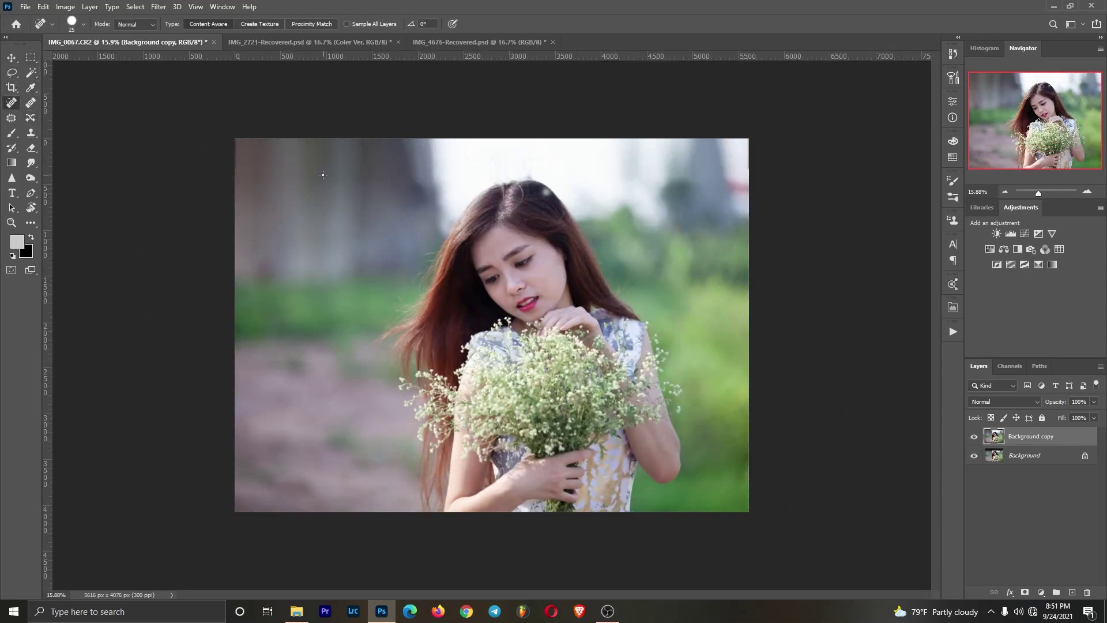
{"action": "right_click", "coordinate": [323, 174]}
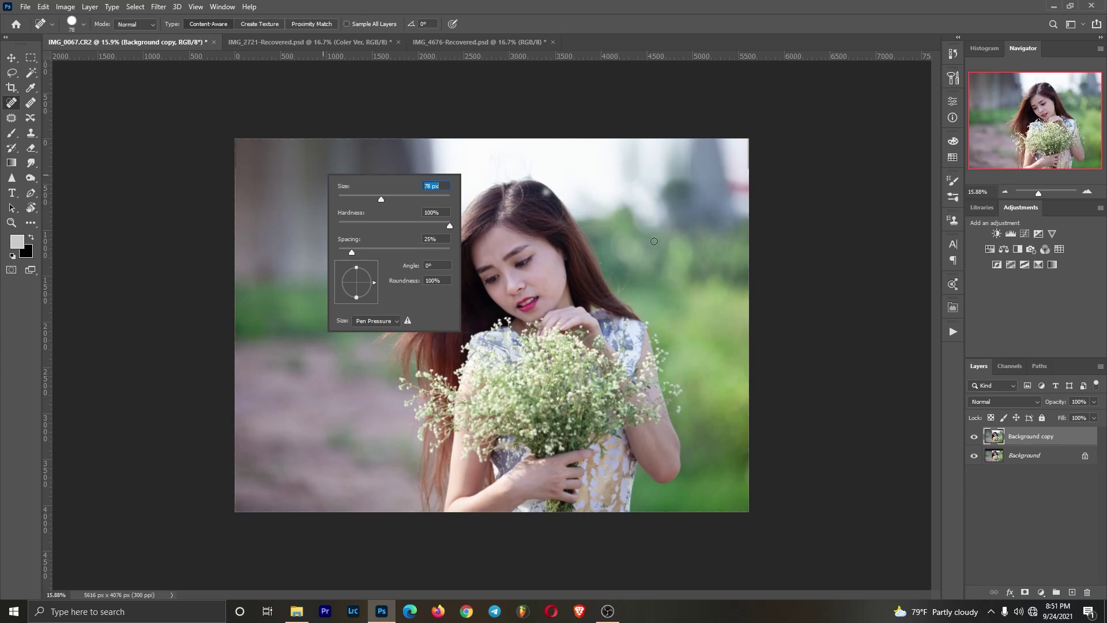
{"action": "left_click", "coordinate": [407, 199]}
{"action": "key", "text": "Return"}
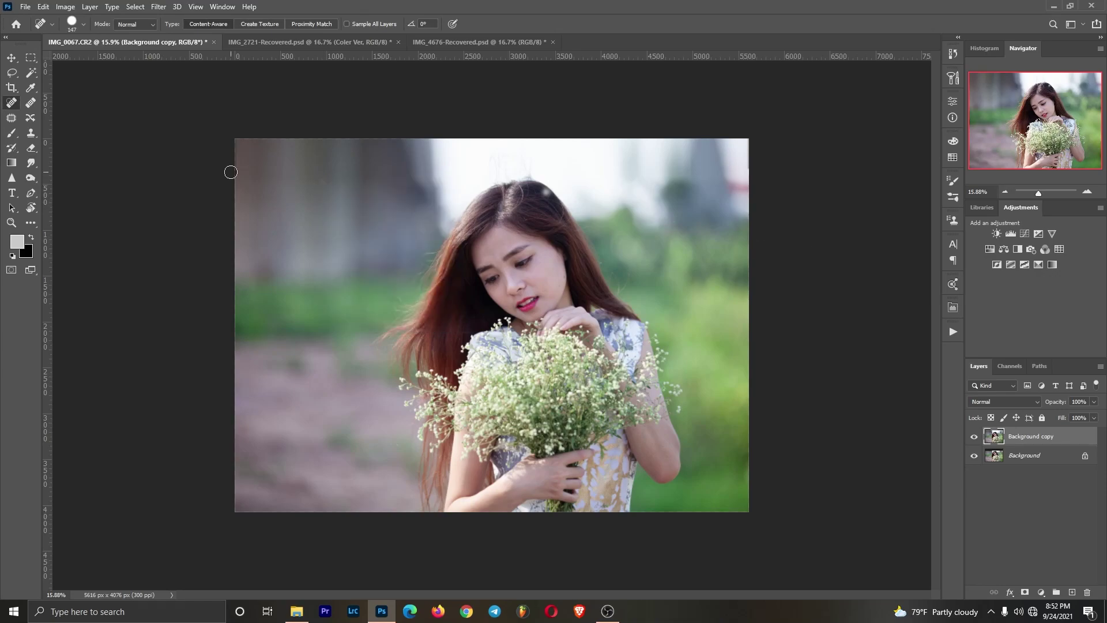
{"action": "left_click", "coordinate": [438, 184]}
{"action": "left_click", "coordinate": [400, 177]}
{"action": "scroll", "coordinate": [444, 207], "scroll_direction": "down", "scroll_amount": 5}
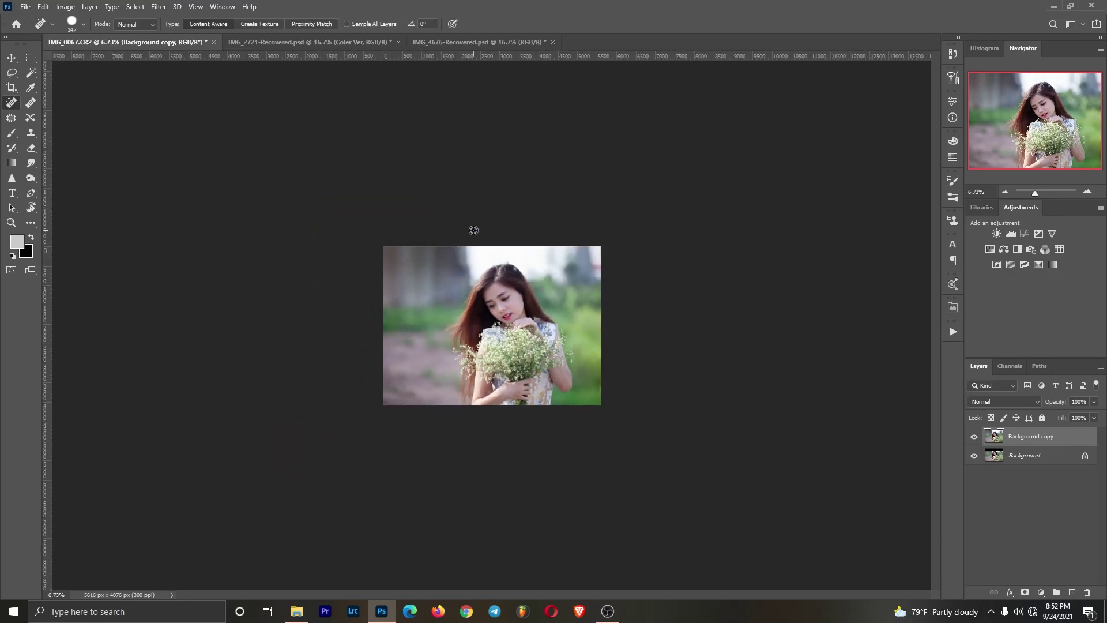
{"action": "scroll", "coordinate": [663, 293], "scroll_direction": "up", "scroll_amount": 5}
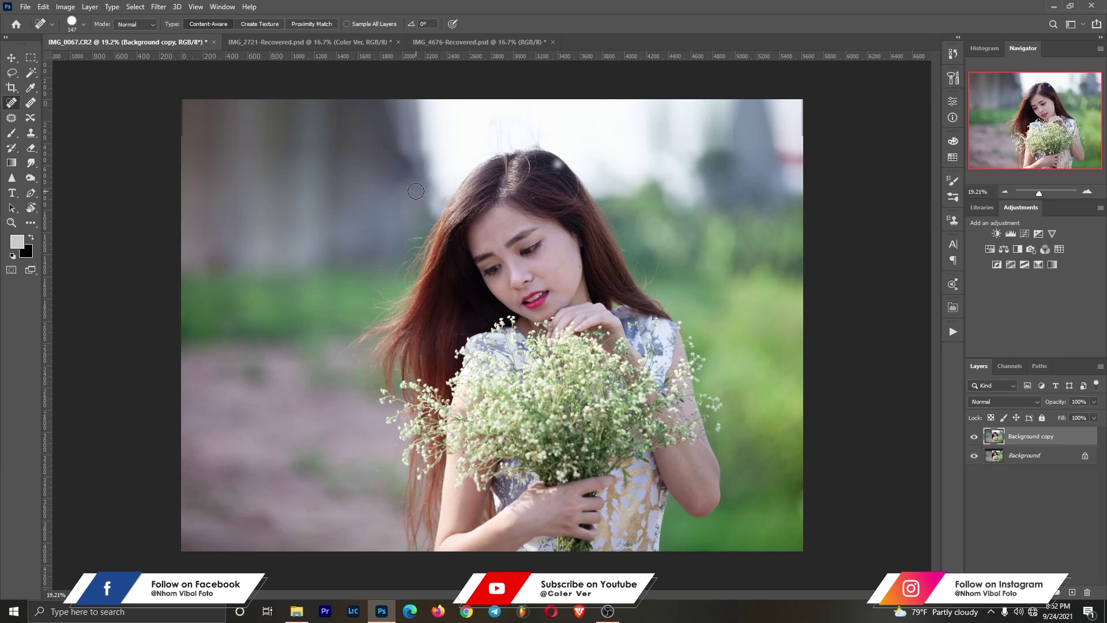
{"action": "scroll", "coordinate": [416, 194], "scroll_direction": "down", "scroll_amount": 4}
{"action": "scroll", "coordinate": [415, 197], "scroll_direction": "up", "scroll_amount": 3}
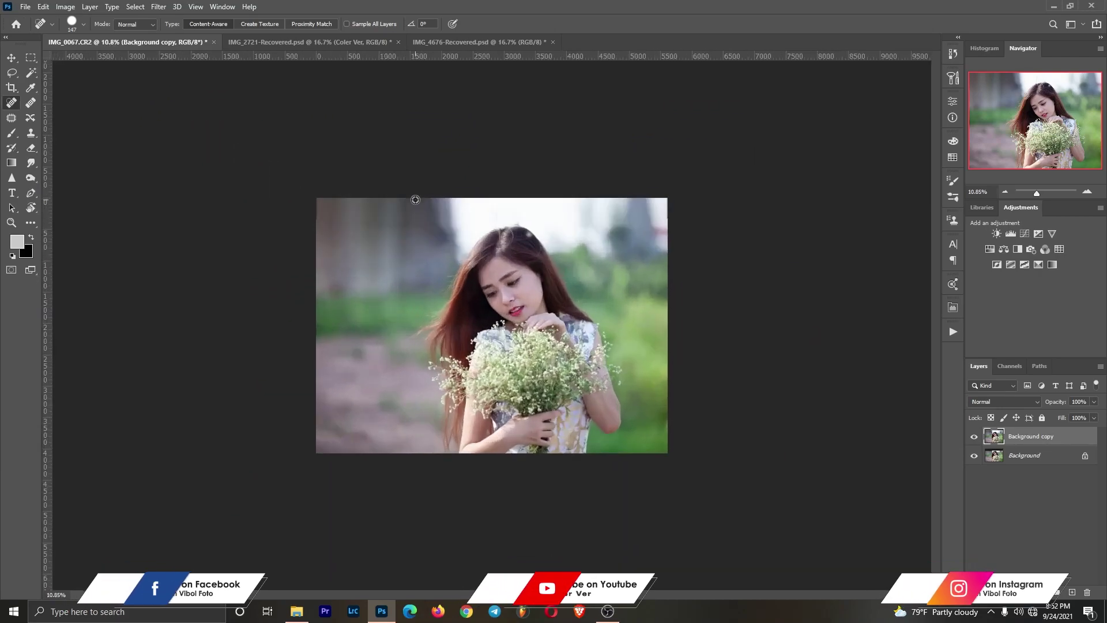
{"action": "scroll", "coordinate": [416, 199], "scroll_direction": "up", "scroll_amount": 2}
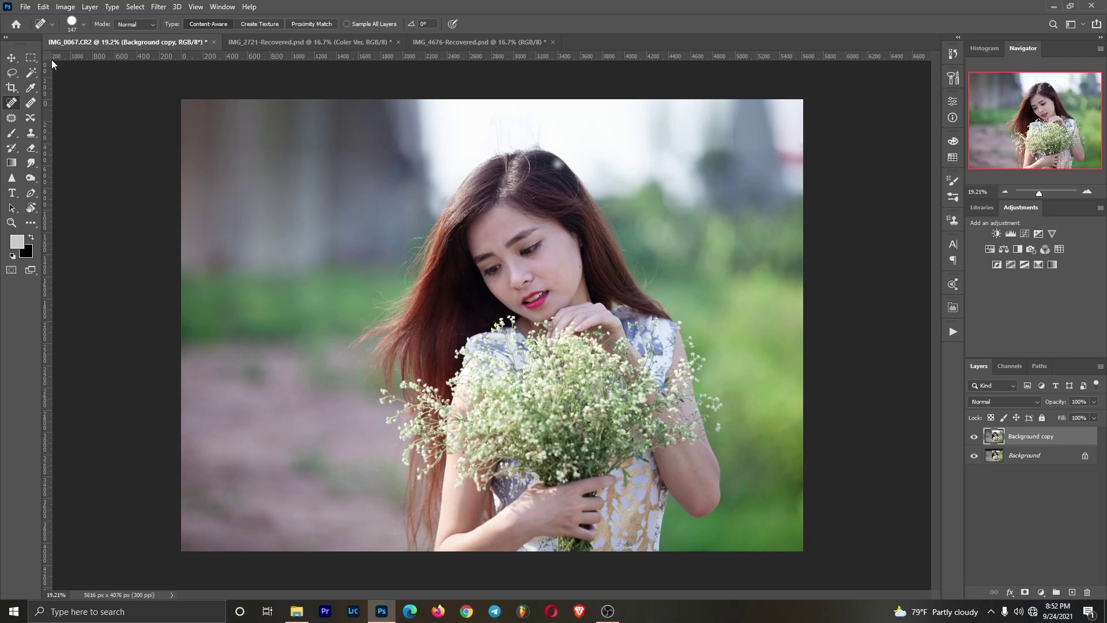
{"action": "left_click", "coordinate": [155, 7]}
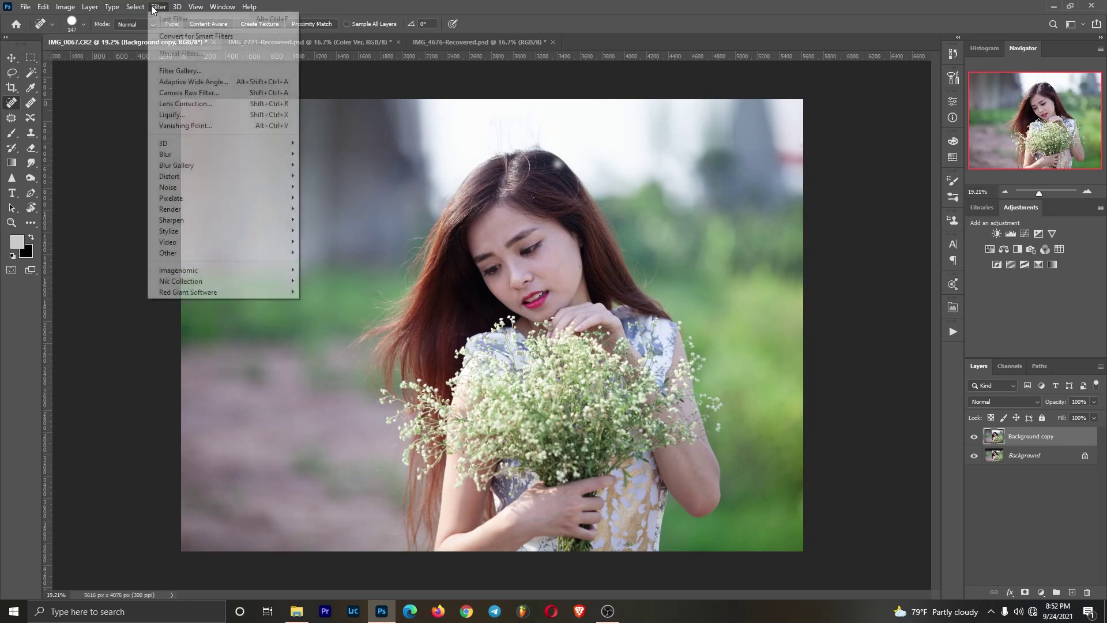
{"action": "left_click", "coordinate": [178, 93]}
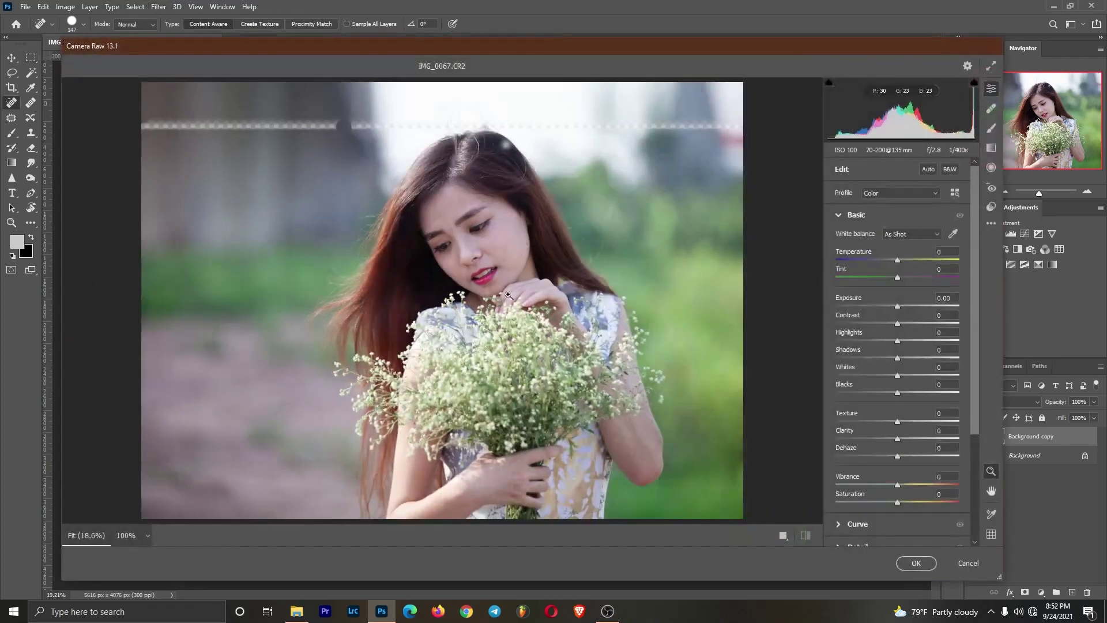
{"action": "left_click", "coordinate": [974, 563]}
{"action": "left_click", "coordinate": [1040, 593]}
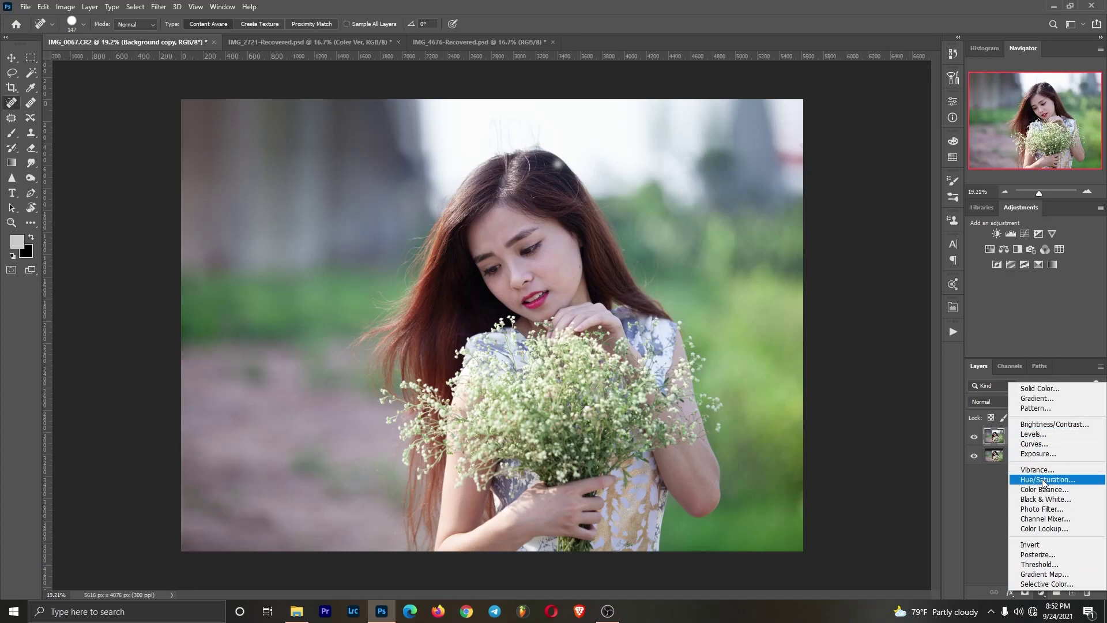
{"action": "left_click", "coordinate": [985, 511]}
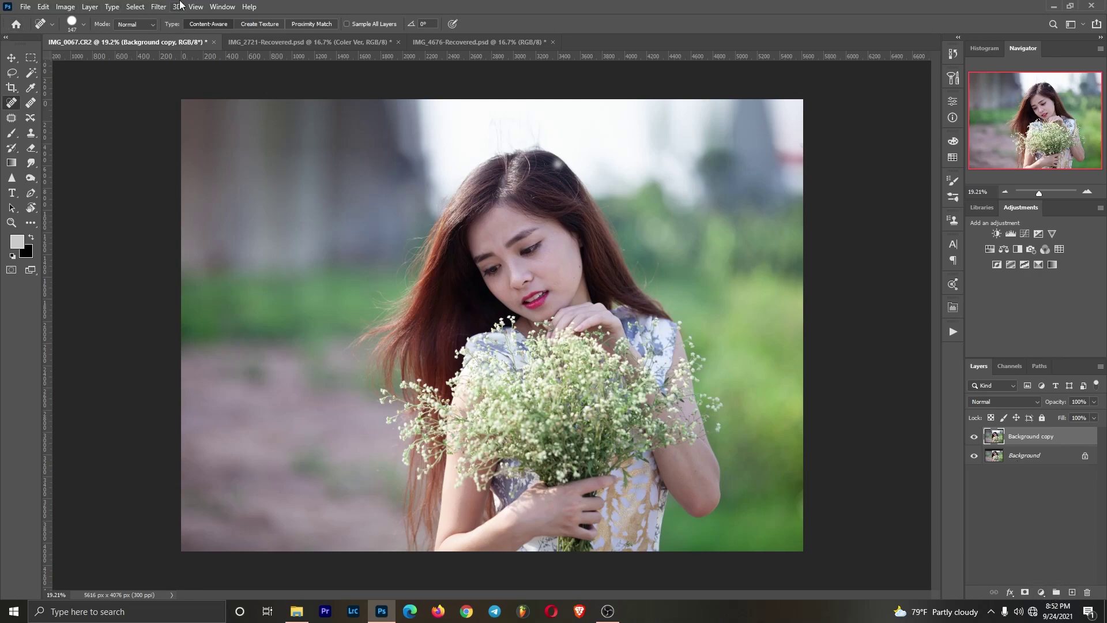
{"action": "left_click", "coordinate": [162, 8]}
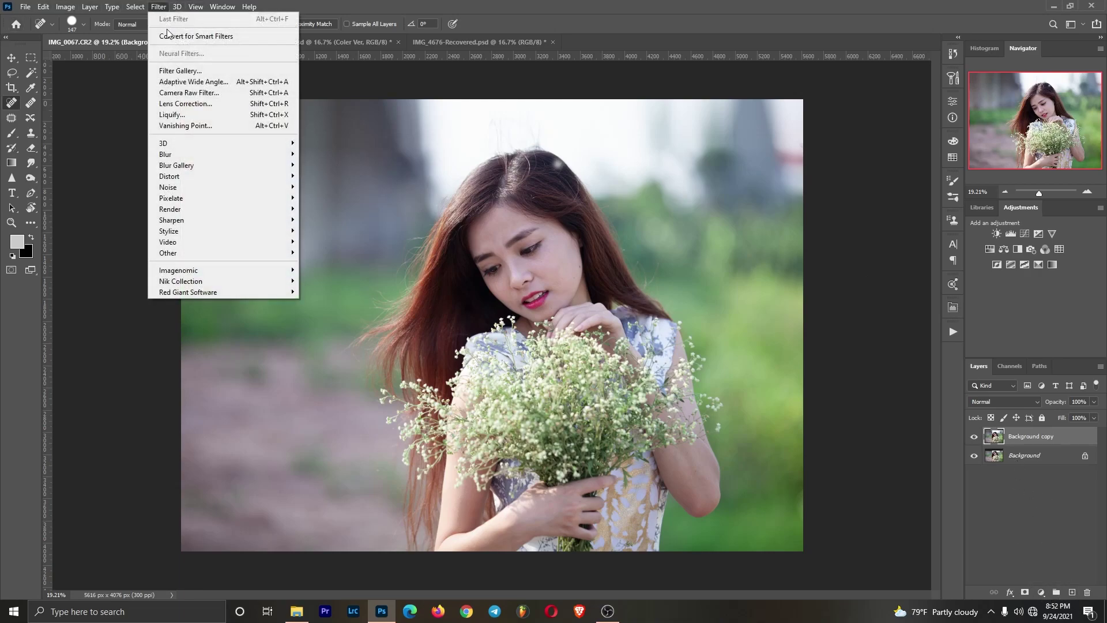
{"action": "left_click", "coordinate": [215, 94]}
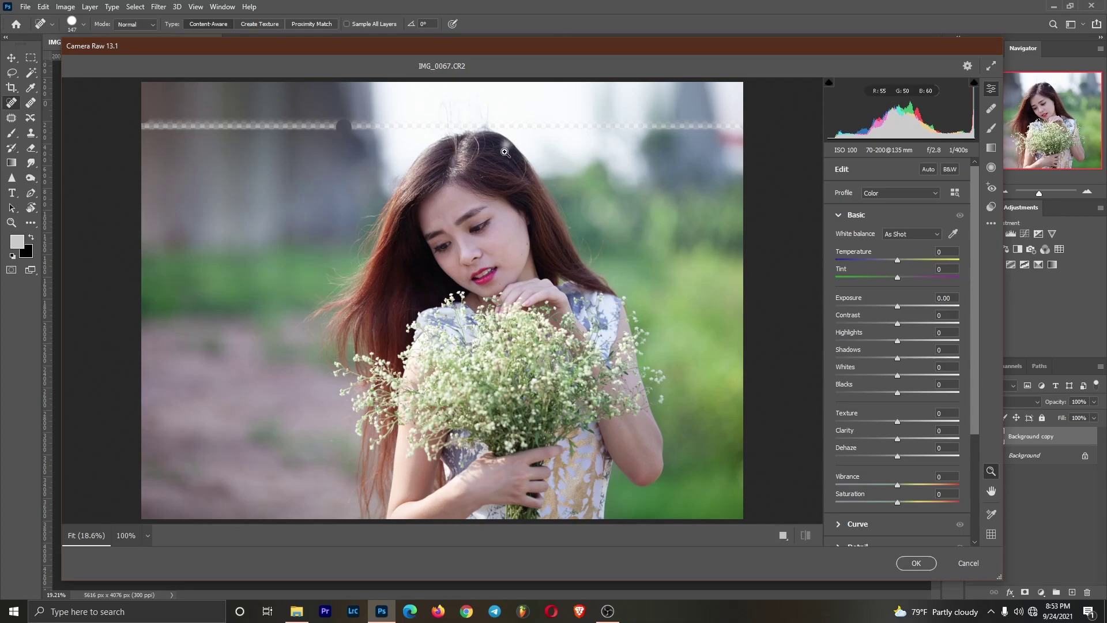
{"action": "left_click", "coordinate": [969, 564]}
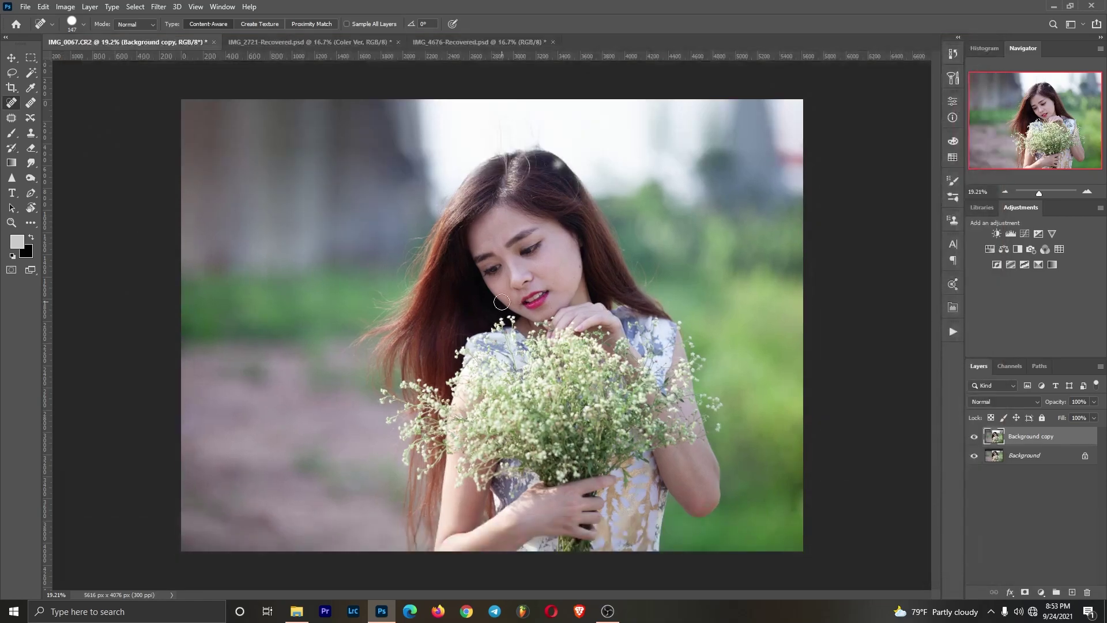
- Compare the retouched photo with the original by hiding and showing the Background copy layer
{"action": "key", "text": "ctrl+0"}
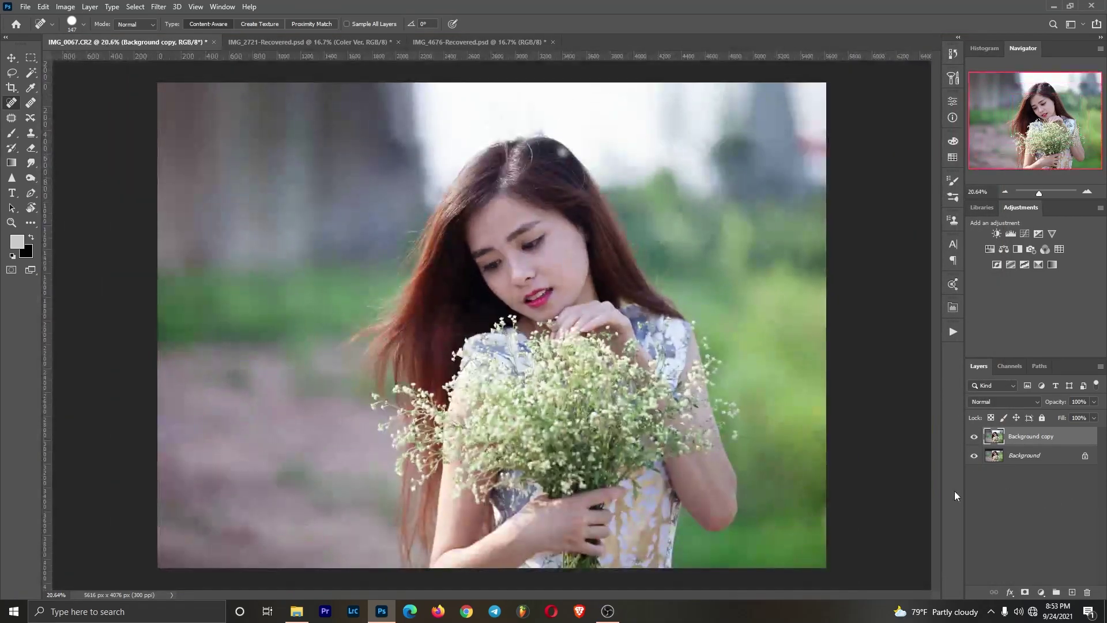
{"action": "left_click", "coordinate": [974, 440]}
{"action": "left_click", "coordinate": [975, 440]}
{"action": "left_click", "coordinate": [975, 439]}
{"action": "left_click", "coordinate": [975, 440]}
- Spot-heal the bright speck on the crown of the hair and the nearby hair edge, and reduce the brush size to 41 px
{"action": "scroll", "coordinate": [499, 180], "scroll_direction": "up", "scroll_amount": 3}
{"action": "scroll", "coordinate": [732, 163], "scroll_direction": "up", "scroll_amount": 2}
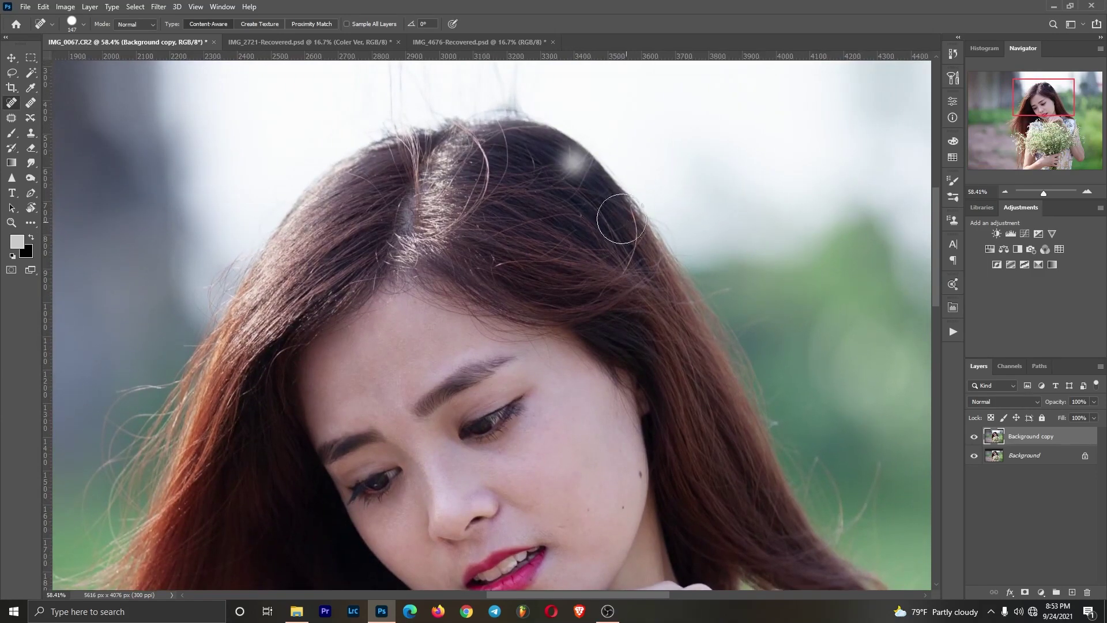
{"action": "left_click_drag", "start_coordinate": [580, 175], "coordinate": [571, 168]}
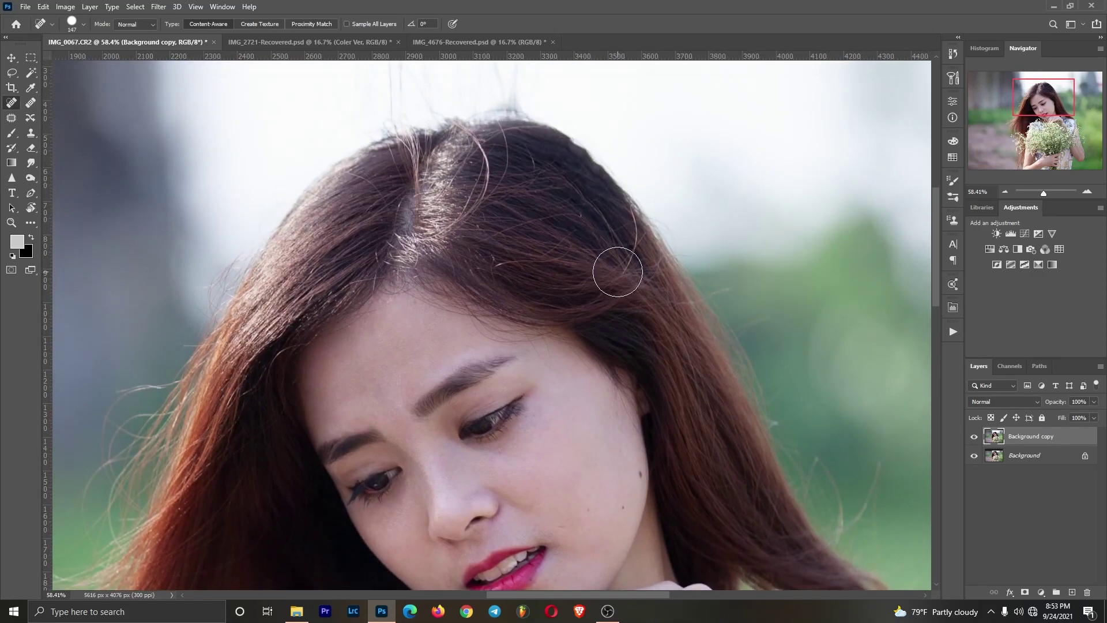
{"action": "scroll", "coordinate": [593, 172], "scroll_direction": "up", "scroll_amount": 3}
{"action": "left_click_drag", "start_coordinate": [568, 128], "coordinate": [562, 116]}
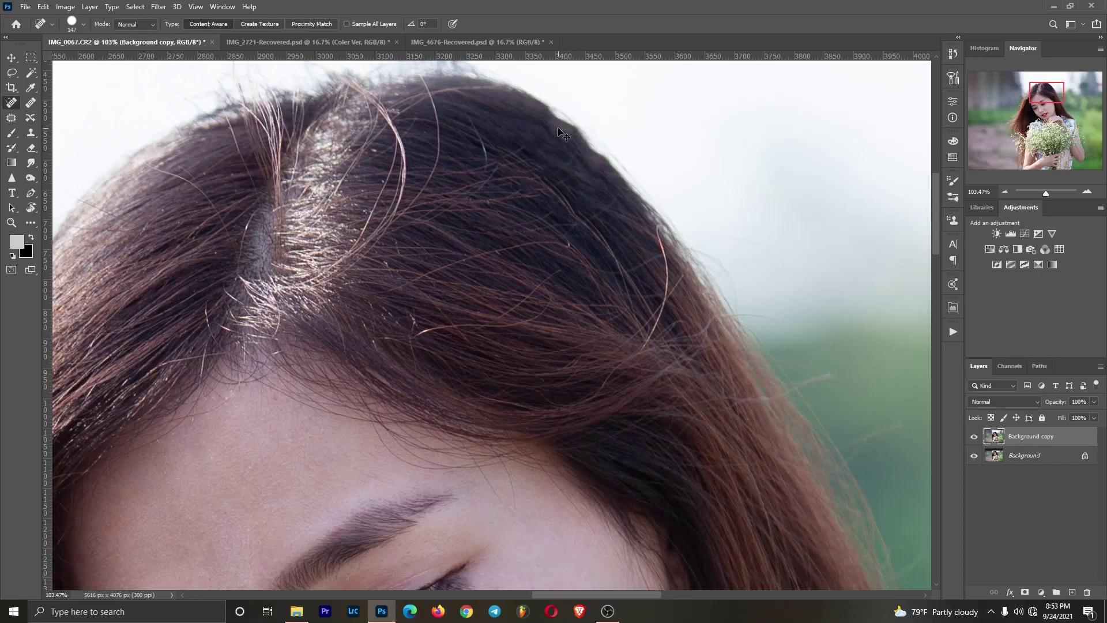
{"action": "right_click", "coordinate": [575, 170]}
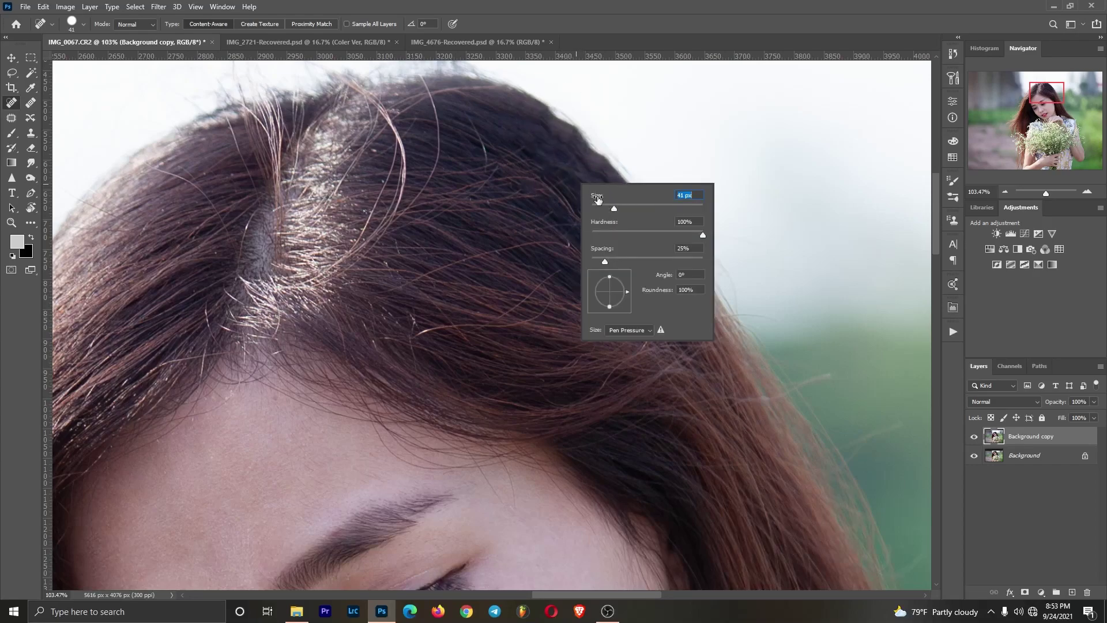
{"action": "left_click", "coordinate": [835, 145]}
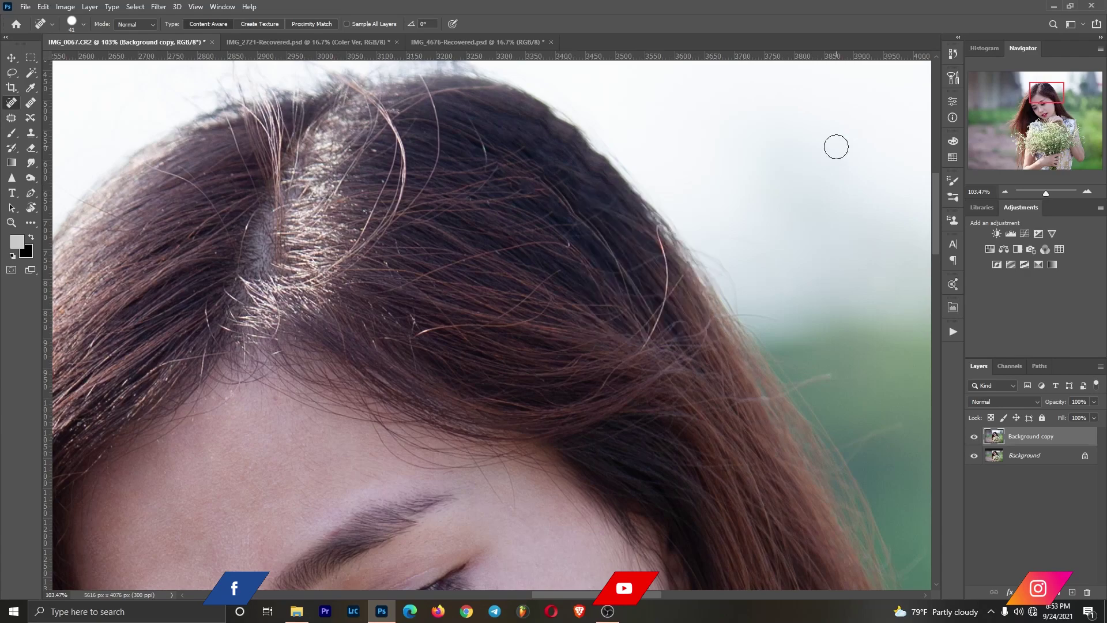
- Open the Liquify filter on the Background copy layer and push the hair outline on the crown inward with the Forward Warp brush
{"action": "left_click", "coordinate": [953, 78]}
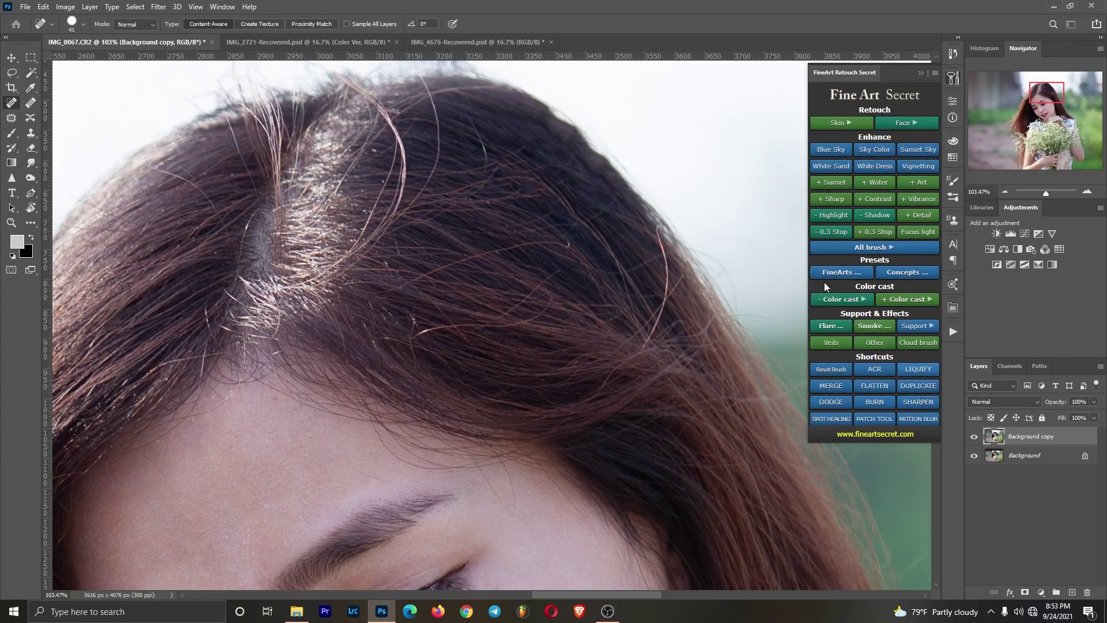
{"action": "key", "text": "ctrl+shift+x"}
{"action": "scroll", "coordinate": [549, 123], "scroll_direction": "up", "scroll_amount": 3}
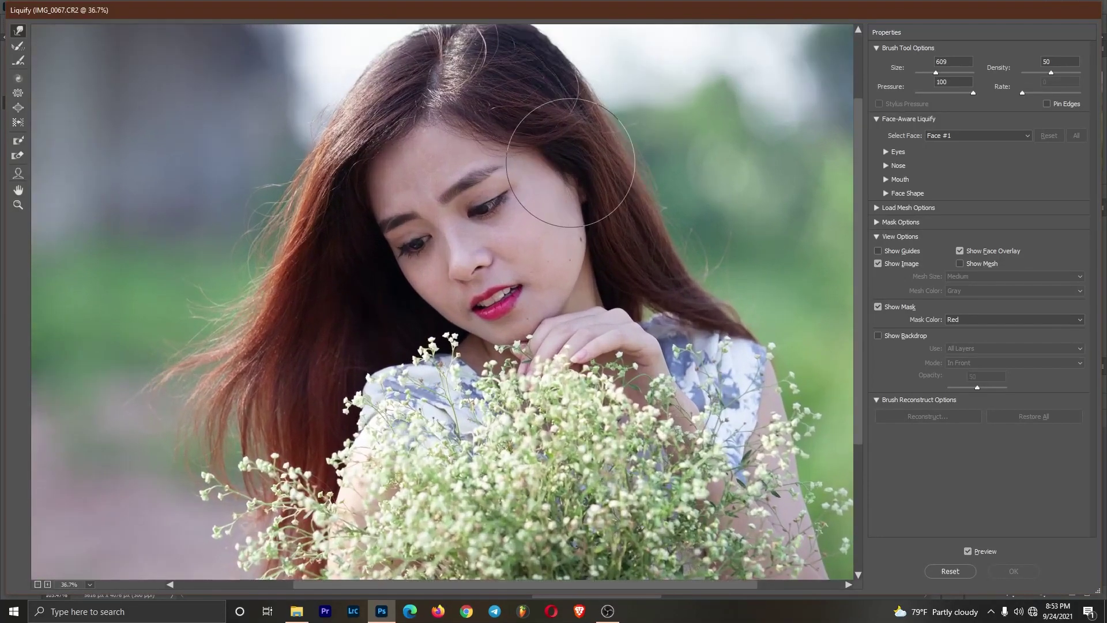
{"action": "scroll", "coordinate": [571, 162], "scroll_direction": "up", "scroll_amount": 2}
{"action": "scroll", "coordinate": [490, 284], "scroll_direction": "up", "scroll_amount": 4}
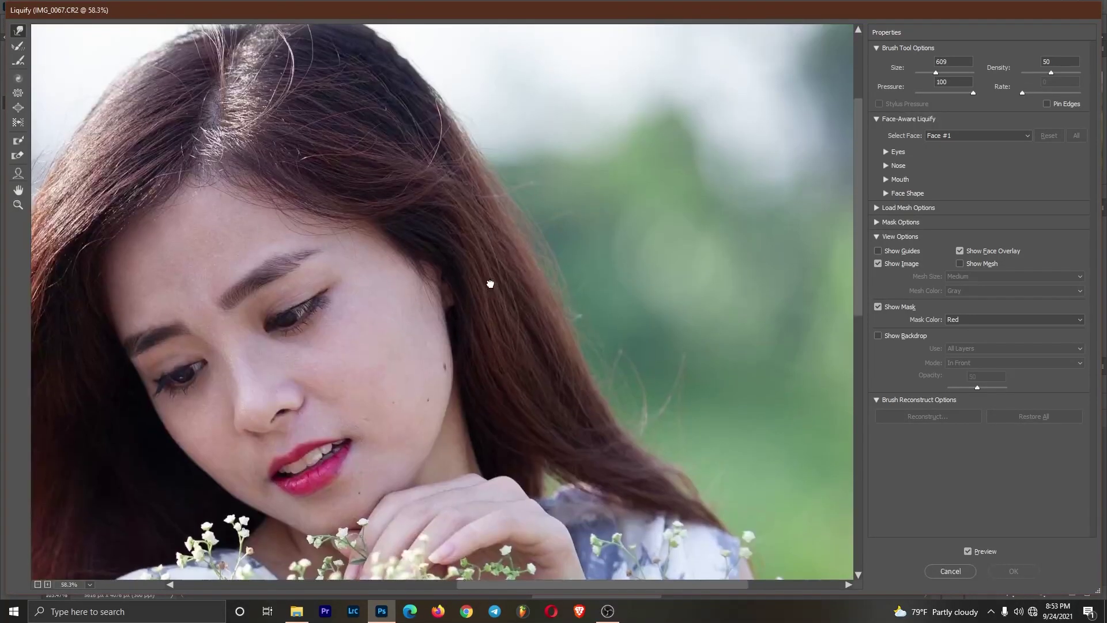
{"action": "scroll", "coordinate": [418, 246], "scroll_direction": "up", "scroll_amount": 5}
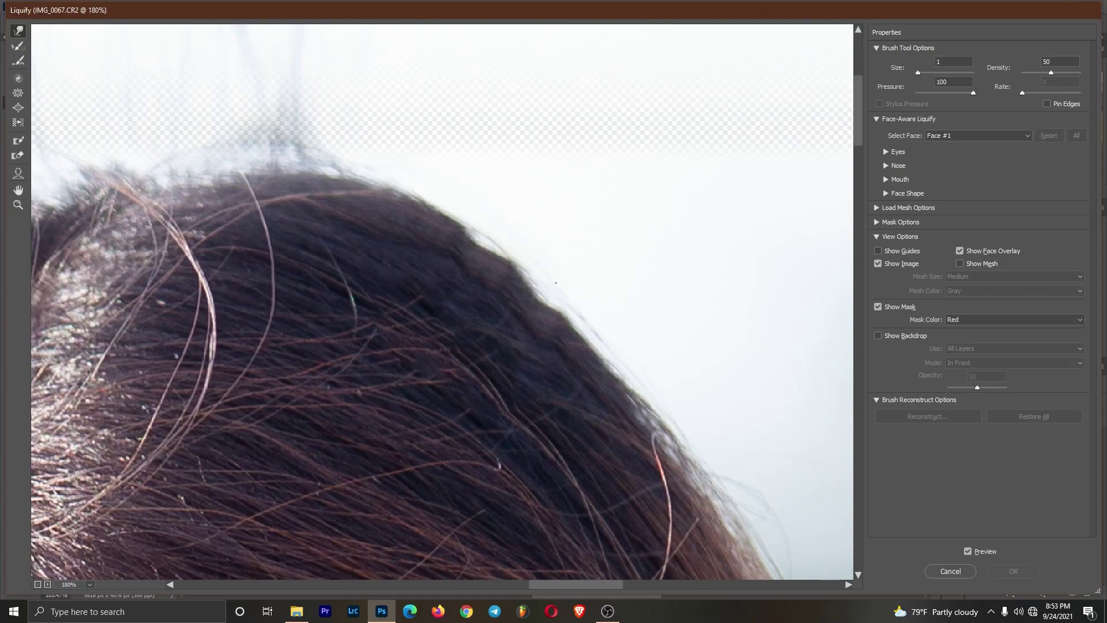
{"action": "mouse_move", "coordinate": [549, 255]}
{"action": "left_mouse_down"}
{"action": "mouse_move", "coordinate": [477, 277]}
{"action": "mouse_move", "coordinate": [478, 252]}
{"action": "mouse_move", "coordinate": [455, 232]}
{"action": "mouse_move", "coordinate": [551, 321]}
{"action": "left_mouse_up"}
{"action": "scroll", "coordinate": [551, 321], "scroll_direction": "down", "scroll_amount": 4}
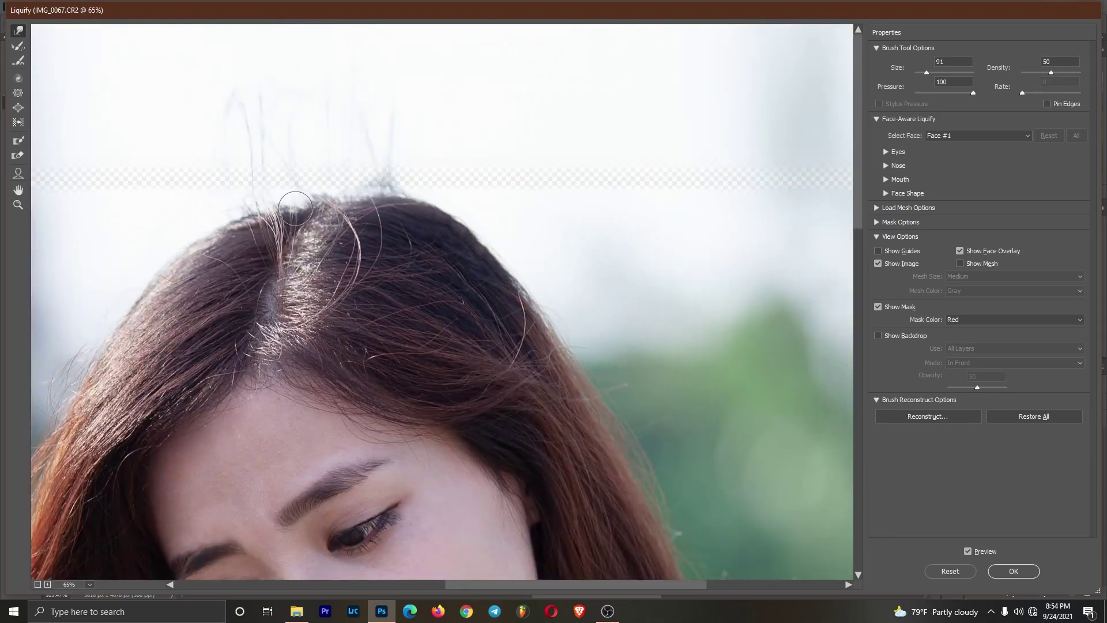
- Set the Liquify brush size to 175, finish the Liquify edit around the face, and cancel the FineArt Retouch license dialog
{"action": "scroll", "coordinate": [295, 208], "scroll_direction": "down", "scroll_amount": 3}
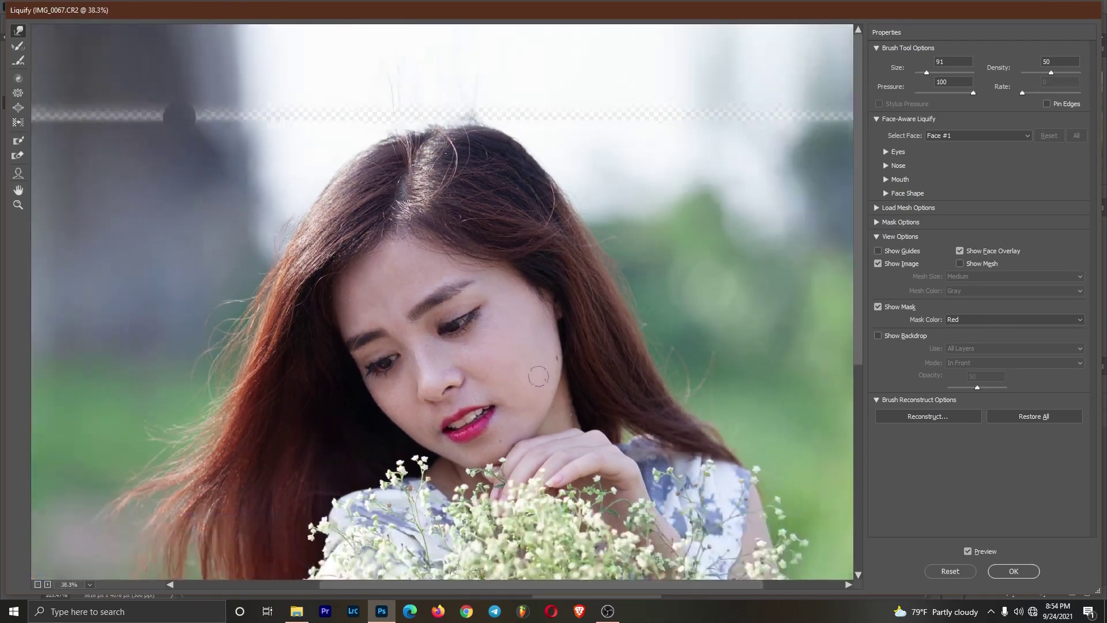
{"action": "scroll", "coordinate": [547, 394], "scroll_direction": "down", "scroll_amount": 1}
{"action": "scroll", "coordinate": [440, 308], "scroll_direction": "up", "scroll_amount": 3}
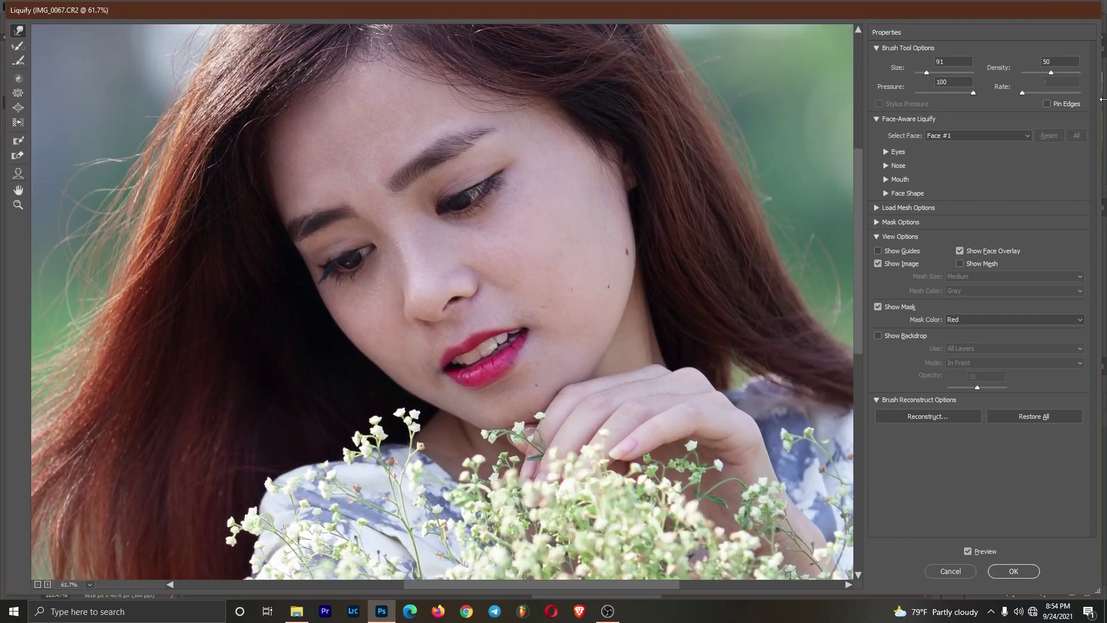
{"action": "key", "text": "bracketright"}
{"action": "key", "text": "bracketright"}
{"action": "key", "text": "bracketright"}
{"action": "key", "text": "bracketright"}
{"action": "key", "text": "bracketright"}
{"action": "key", "text": "bracketright"}
{"action": "key", "text": "bracketright"}
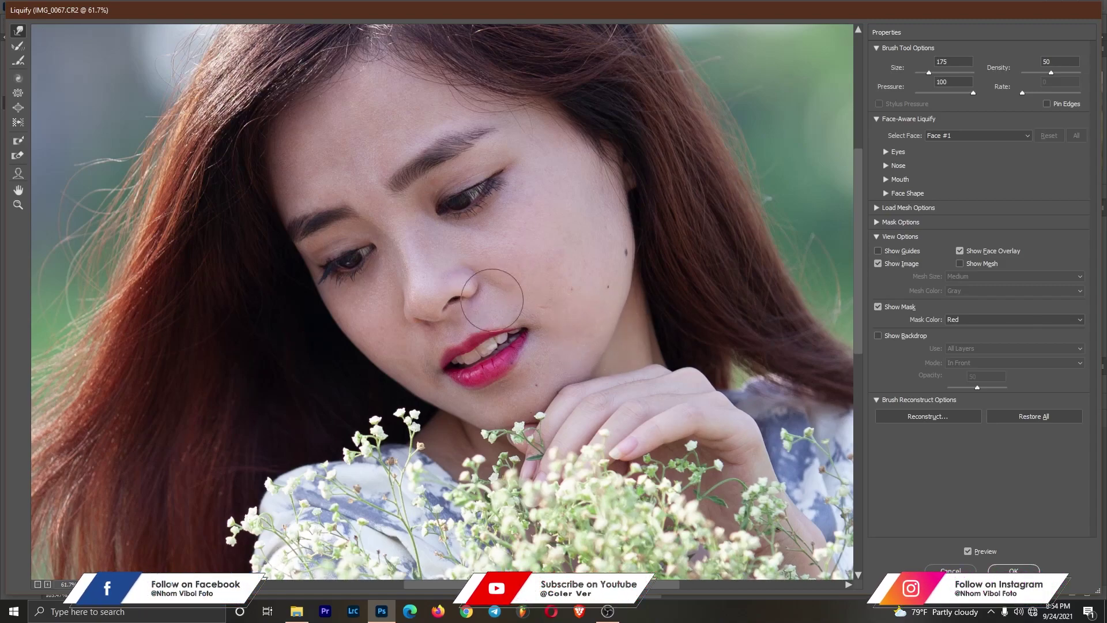
{"action": "scroll", "coordinate": [415, 317], "scroll_direction": "down", "scroll_amount": 5}
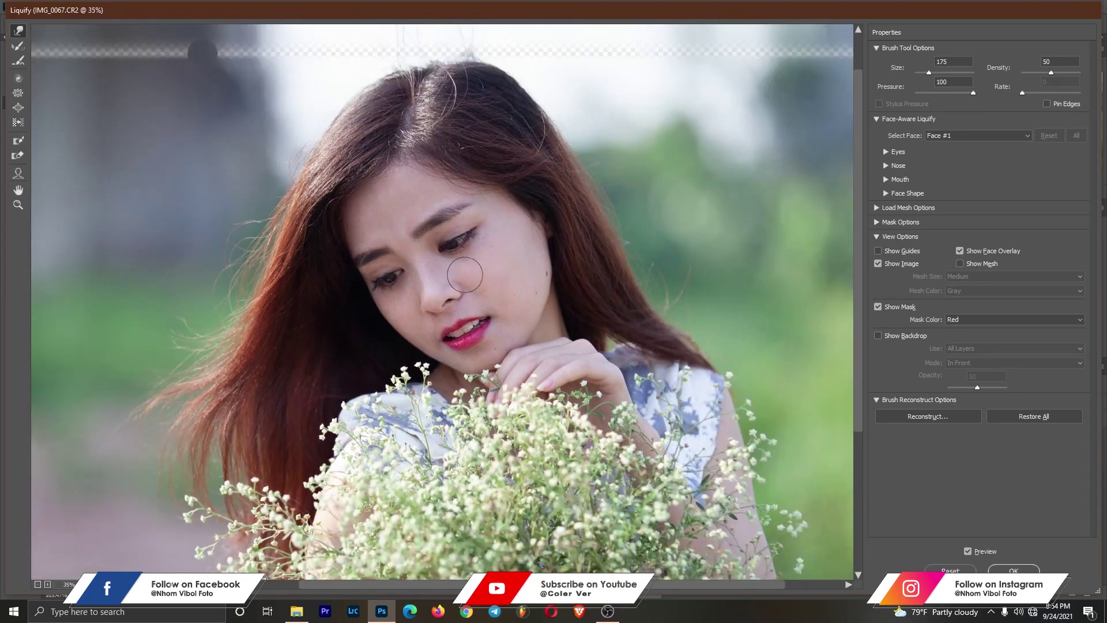
{"action": "scroll", "coordinate": [409, 327], "scroll_direction": "up", "scroll_amount": 4}
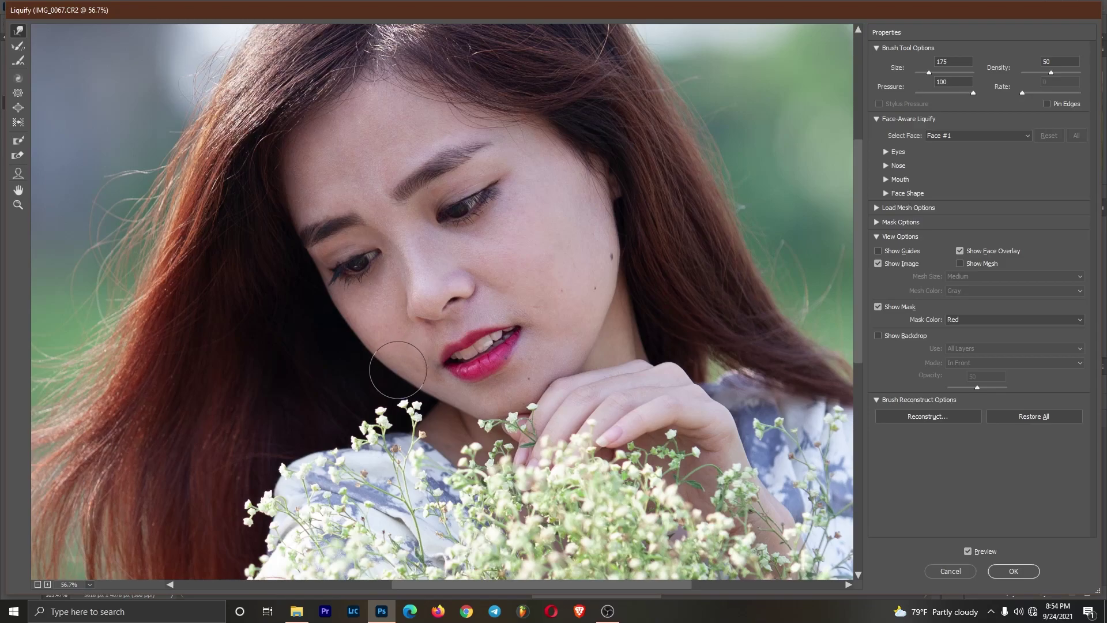
{"action": "scroll", "coordinate": [439, 323], "scroll_direction": "down", "scroll_amount": 5}
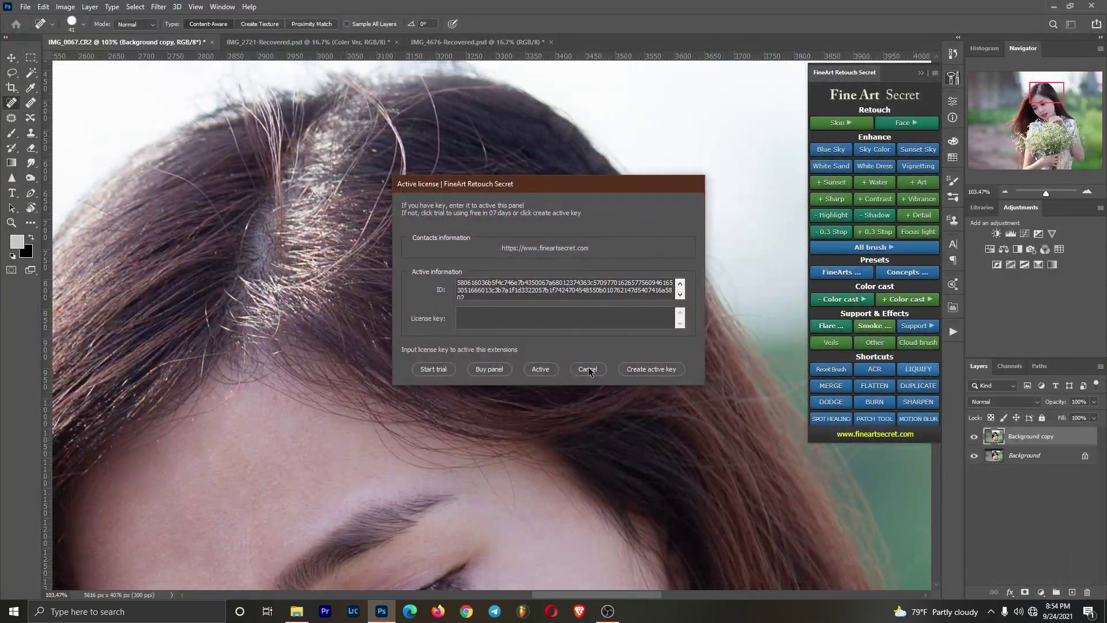
{"action": "left_click", "coordinate": [588, 369]}
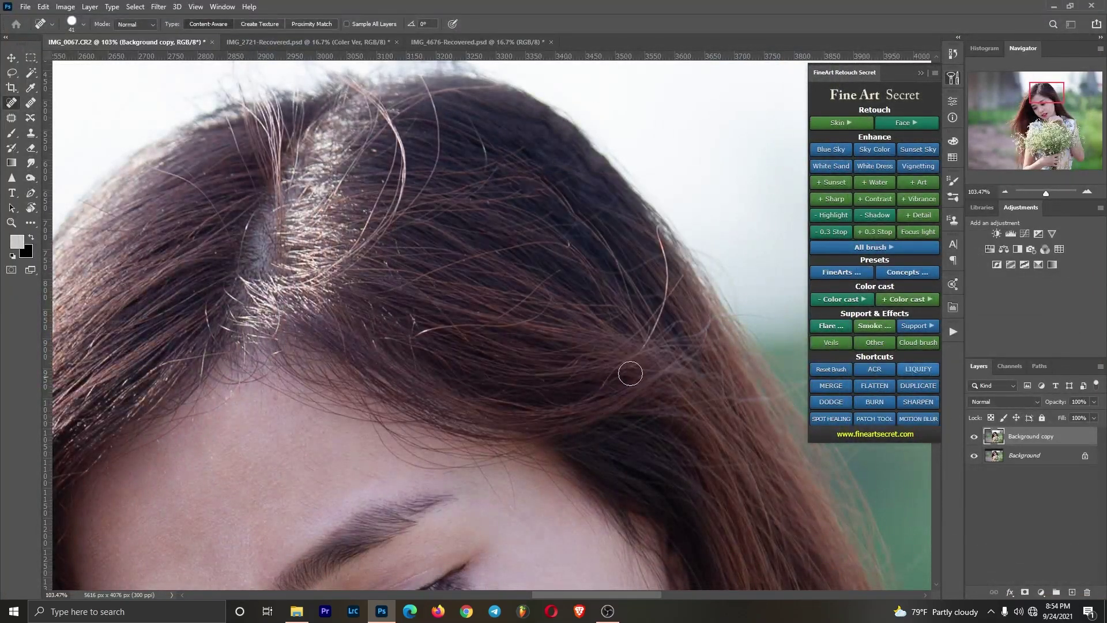
- Compare the retouched portrait with the original by repeatedly hiding and showing the Background copy layer
{"action": "scroll", "coordinate": [561, 335], "scroll_direction": "down", "scroll_amount": 5}
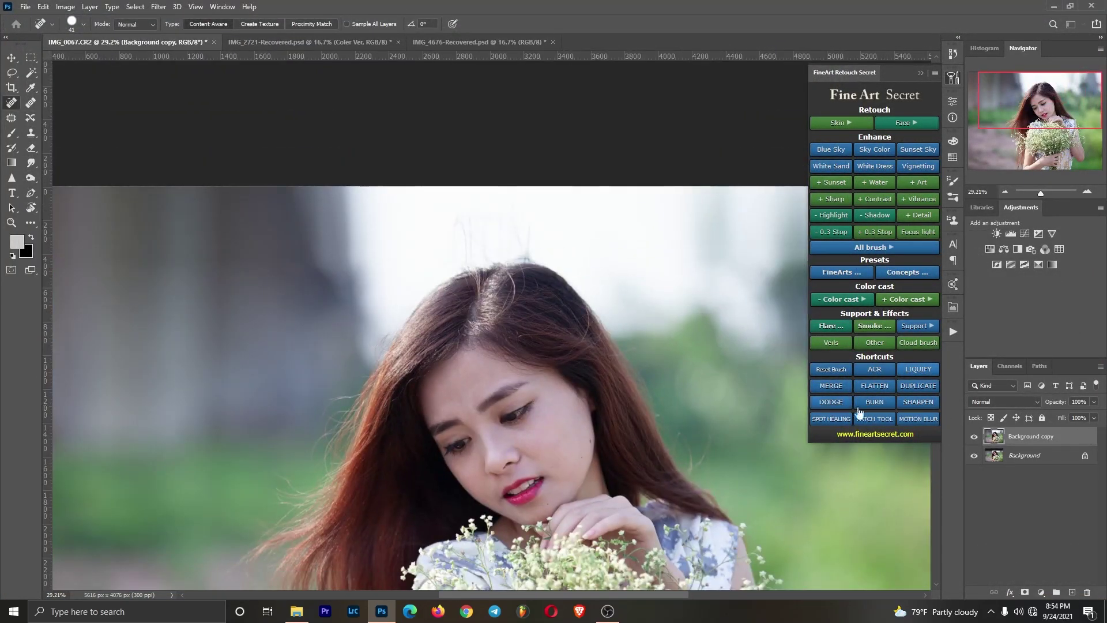
{"action": "left_click", "coordinate": [971, 438]}
{"action": "left_click", "coordinate": [971, 438]}
{"action": "left_click", "coordinate": [971, 439]}
{"action": "left_click", "coordinate": [968, 440]}
{"action": "left_click", "coordinate": [972, 440]}
{"action": "left_click", "coordinate": [973, 441]}
{"action": "scroll", "coordinate": [530, 338], "scroll_direction": "down", "scroll_amount": 5}
{"action": "scroll", "coordinate": [530, 338], "scroll_direction": "up", "scroll_amount": 5}
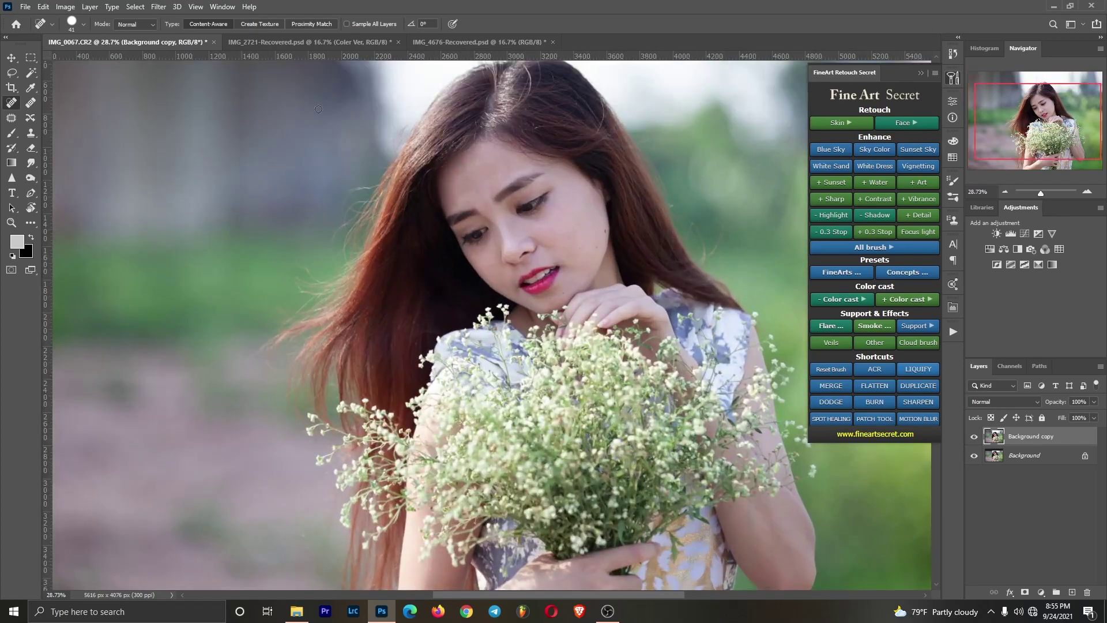
- Open the Camera Raw filter and set Contrast to -14, Highlights to -100 and Shadows to +30
{"action": "left_click", "coordinate": [170, 8]}
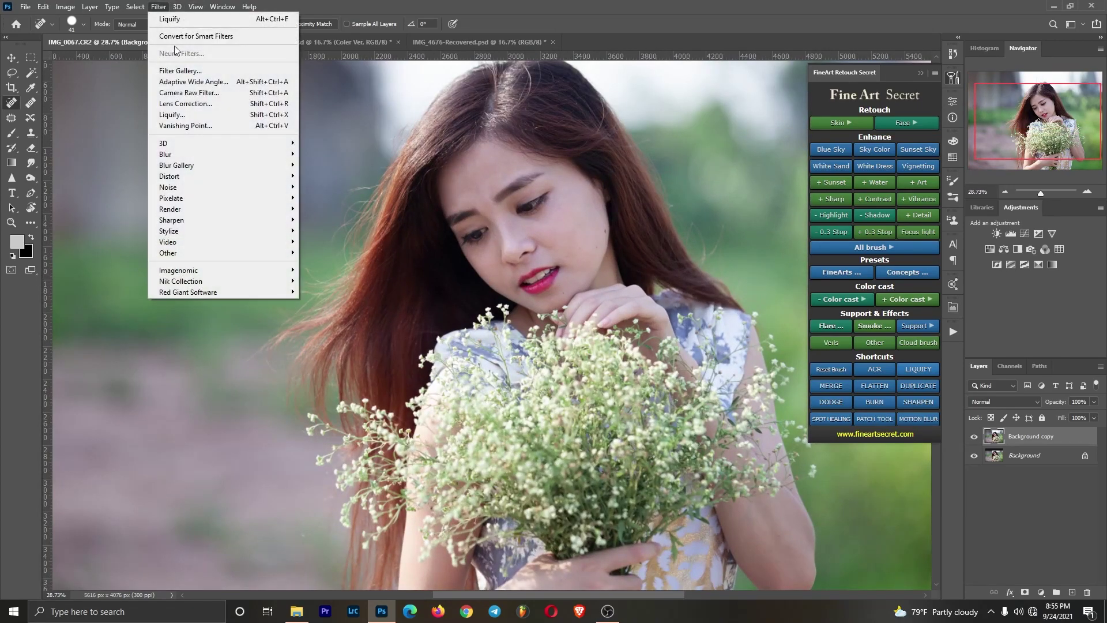
{"action": "left_click", "coordinate": [220, 91]}
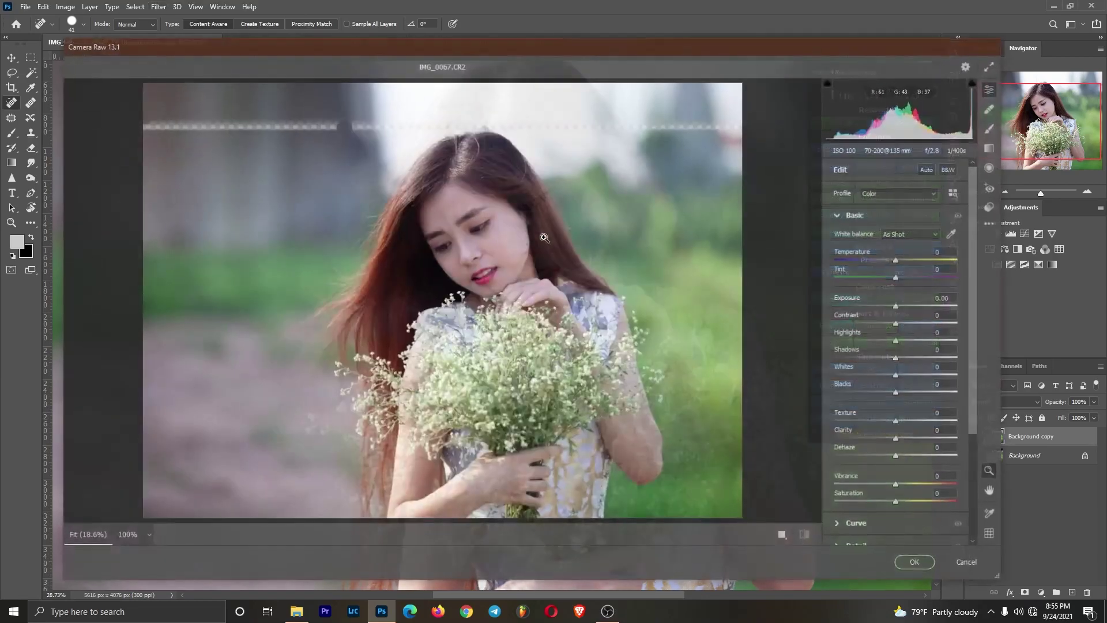
{"action": "left_click", "coordinate": [496, 211]}
{"action": "left_click", "coordinate": [496, 211], "text": "alt"}
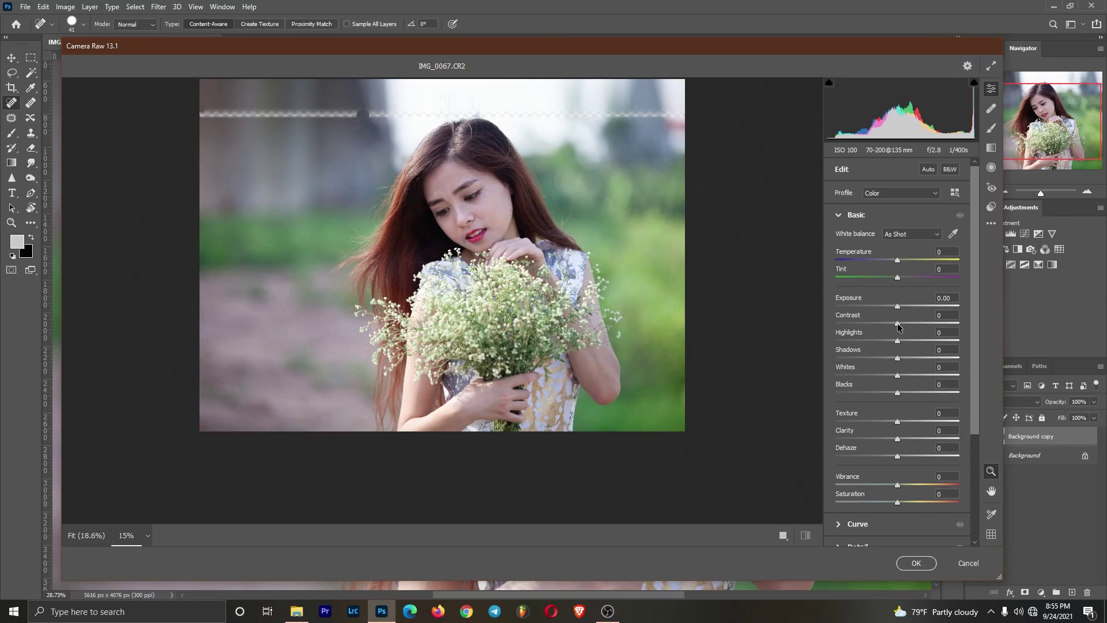
{"action": "left_click_drag", "start_coordinate": [896, 326], "coordinate": [804, 338]}
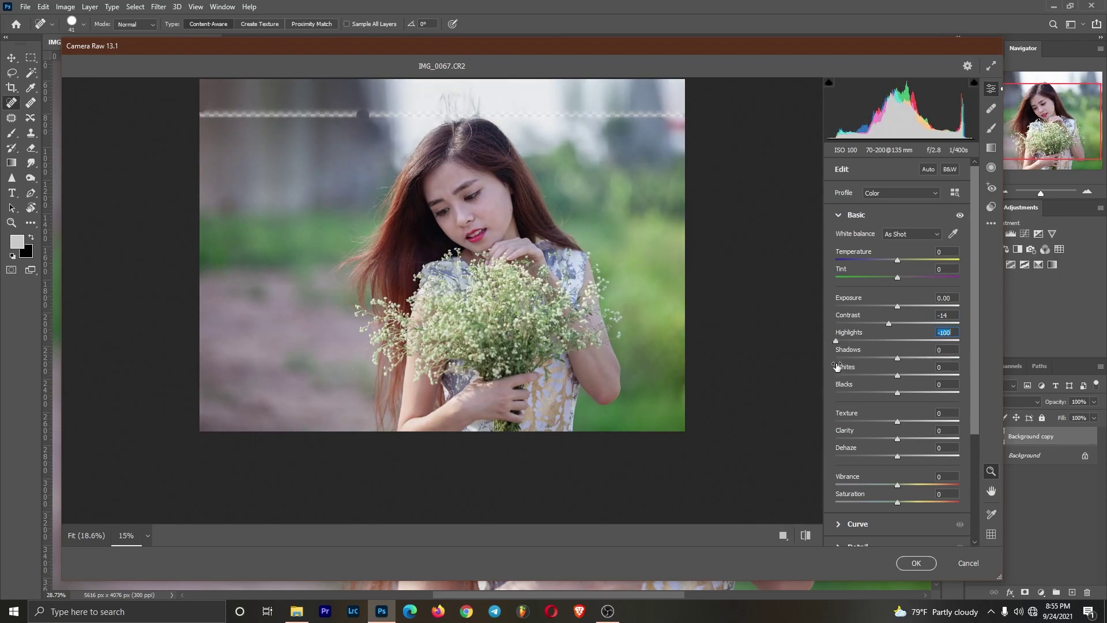
{"action": "left_click_drag", "start_coordinate": [897, 359], "coordinate": [916, 357]}
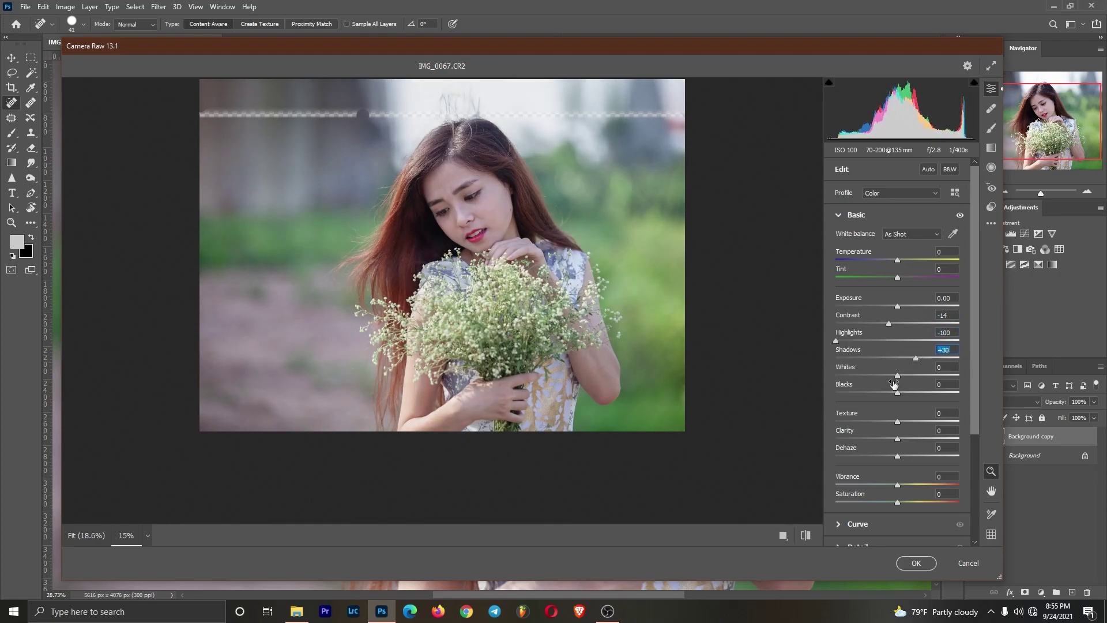
- Set Whites to -11 and Blacks to -2 in the Basic adjustments
{"action": "key", "text": "Tab"}
{"action": "type", "text": "-11"}
{"action": "key", "text": "Tab"}
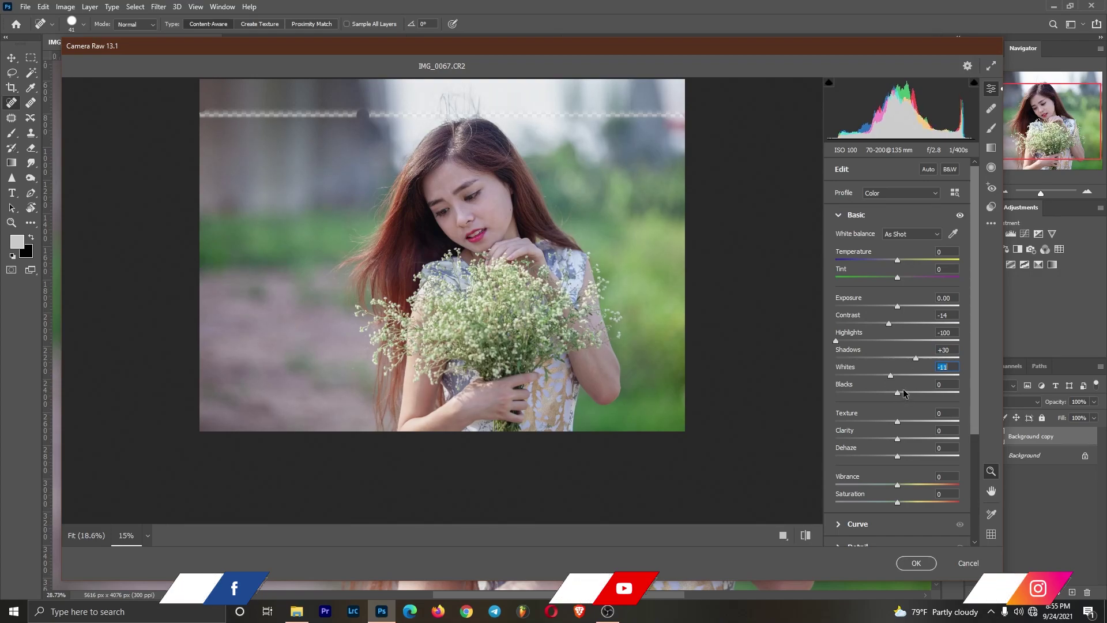
{"action": "type", "text": "-2"}
{"action": "key", "text": "Tab"}
- Set Texture to +7, Clarity to +7, Vibrance to +24 and Saturation to +3
{"action": "key", "text": "Down"}
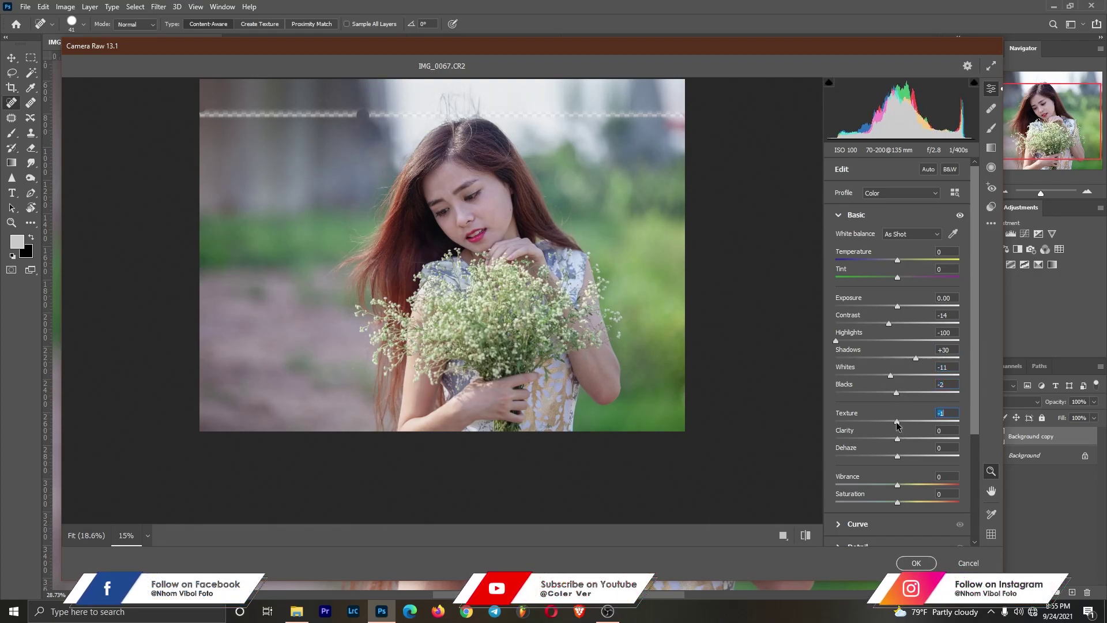
{"action": "left_click", "coordinate": [902, 439]}
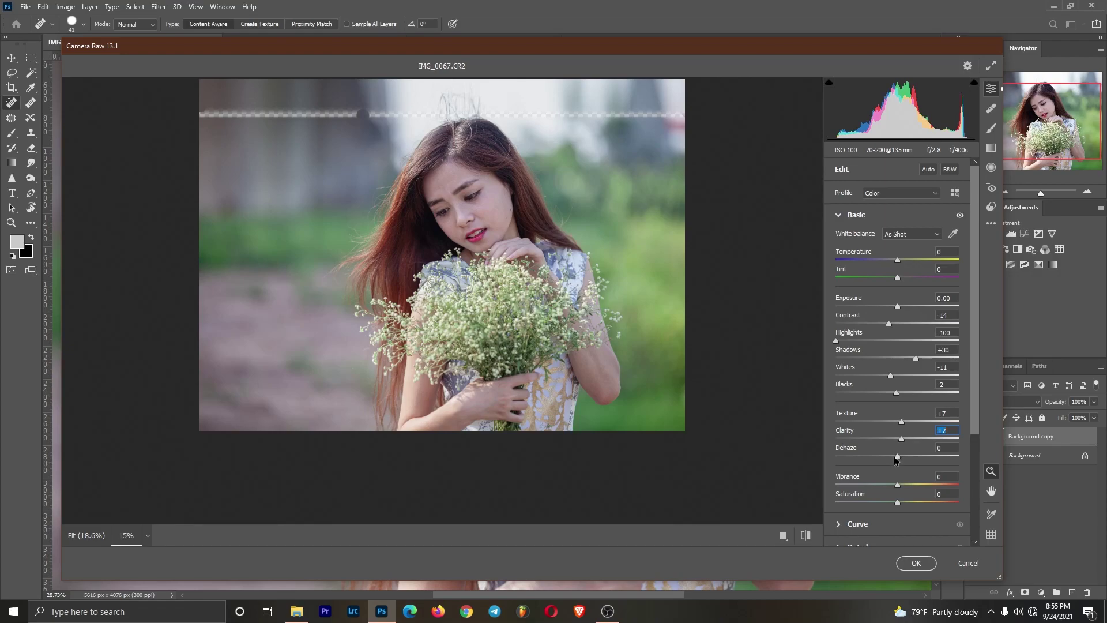
{"action": "mouse_move", "coordinate": [899, 487]}
{"action": "left_mouse_down"}
{"action": "mouse_move", "coordinate": [971, 494]}
{"action": "mouse_move", "coordinate": [843, 507]}
{"action": "mouse_move", "coordinate": [952, 492]}
{"action": "mouse_move", "coordinate": [897, 494]}
{"action": "mouse_move", "coordinate": [936, 489]}
{"action": "mouse_move", "coordinate": [919, 490]}
{"action": "left_mouse_up"}
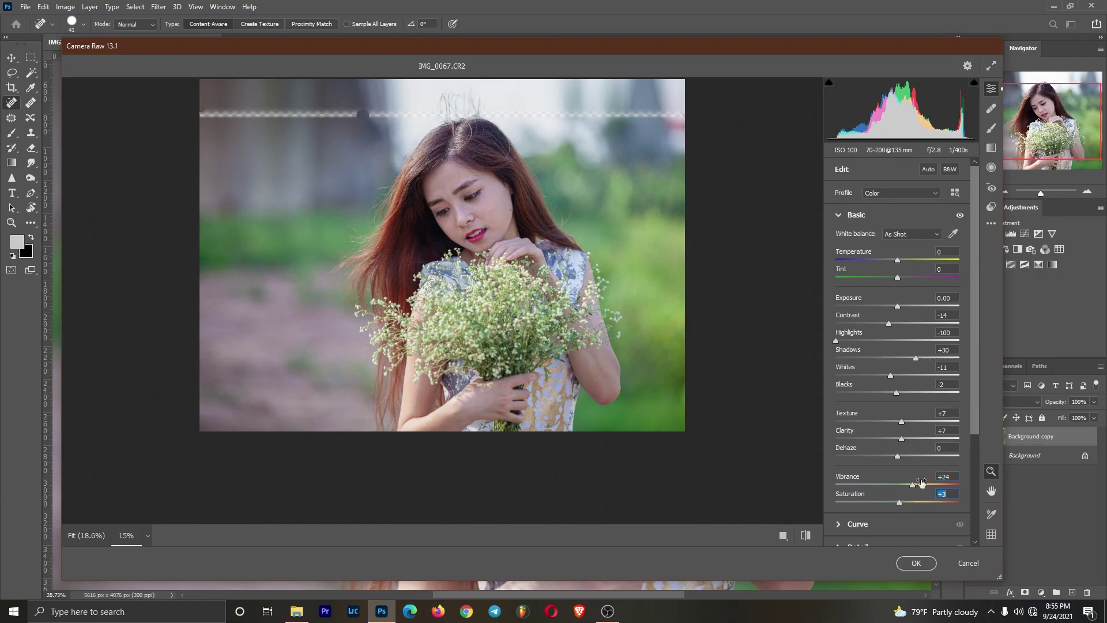
- Raise the point curve's midtones, move its black point to input 9, and set parametric Highlights -5, Lights -3, Darks +7 and Shadows +23
{"action": "scroll", "coordinate": [974, 399], "scroll_direction": "down", "scroll_amount": 3}
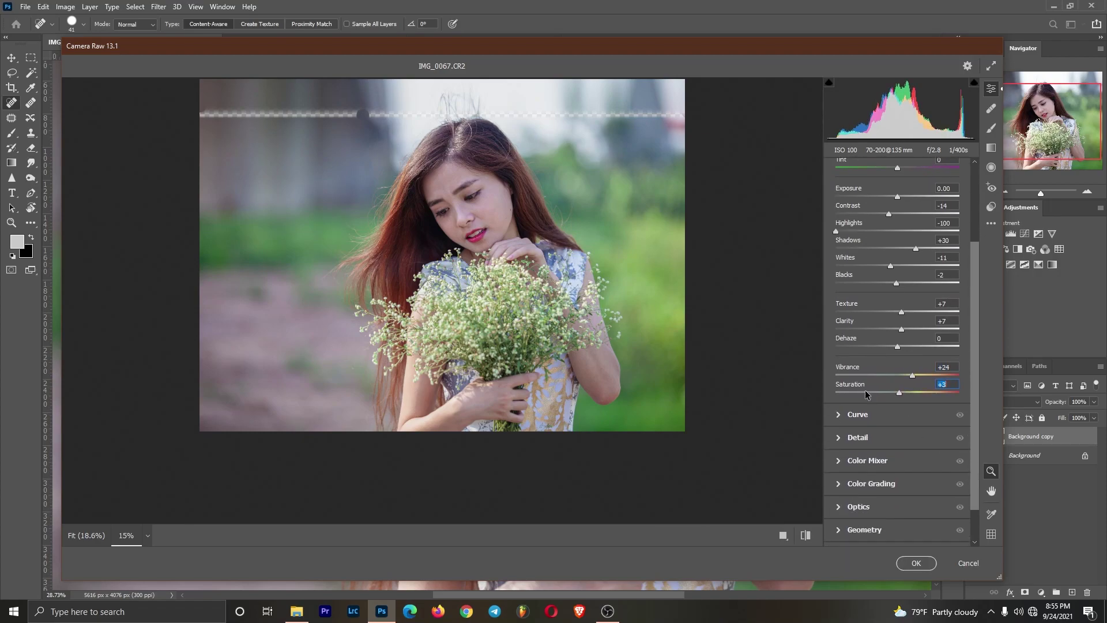
{"action": "left_click", "coordinate": [842, 416]}
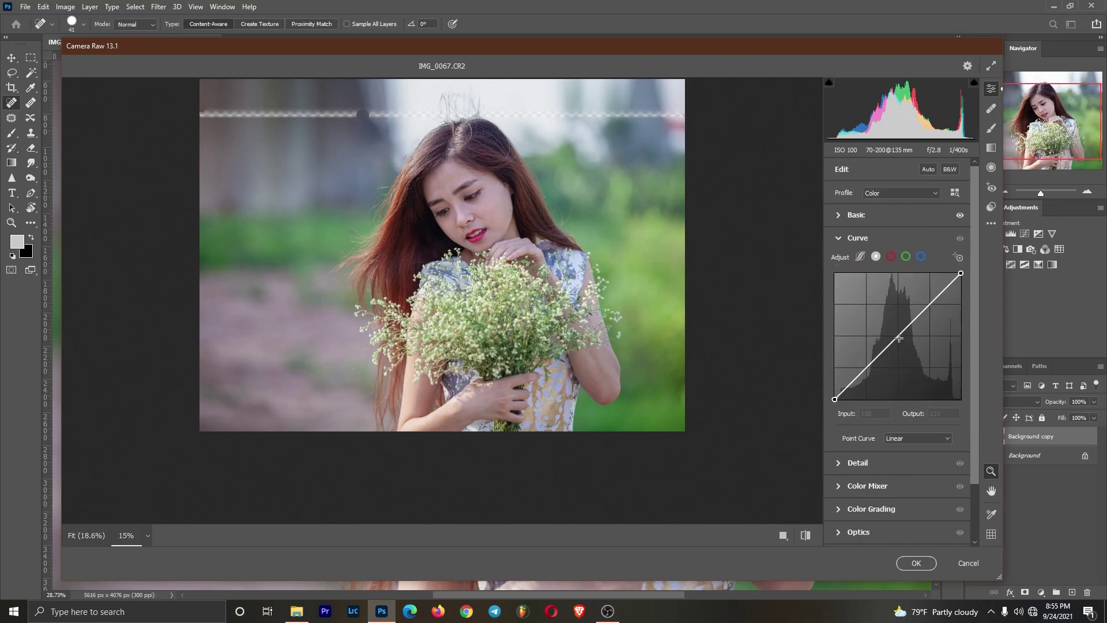
{"action": "left_click_drag", "start_coordinate": [899, 336], "coordinate": [899, 326]}
{"action": "left_click", "coordinate": [871, 359]}
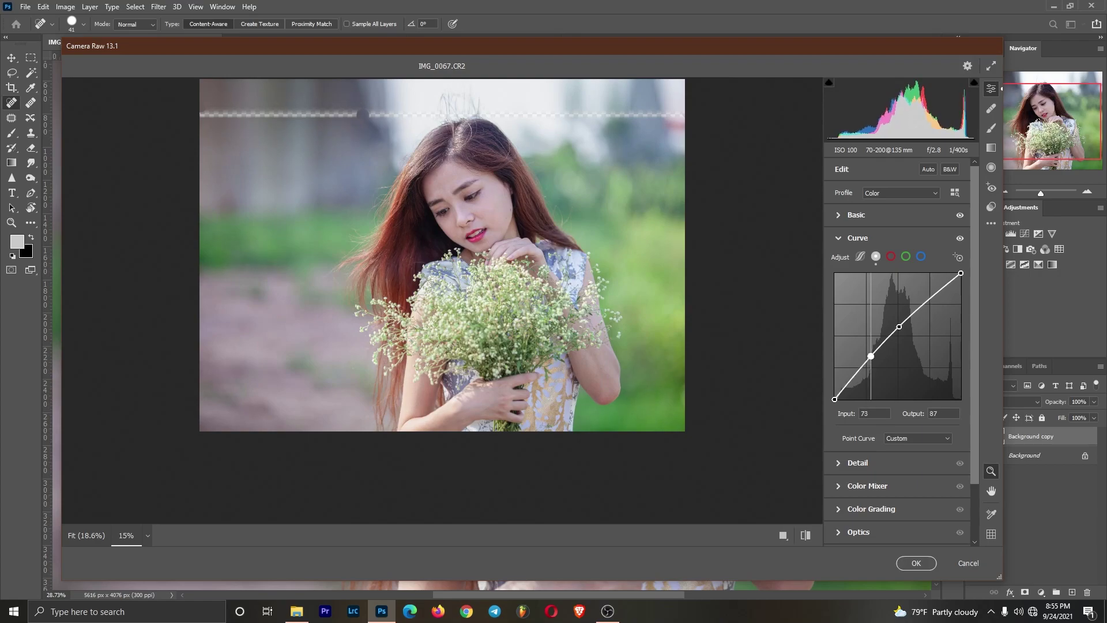
{"action": "left_click_drag", "start_coordinate": [834, 399], "coordinate": [839, 400]}
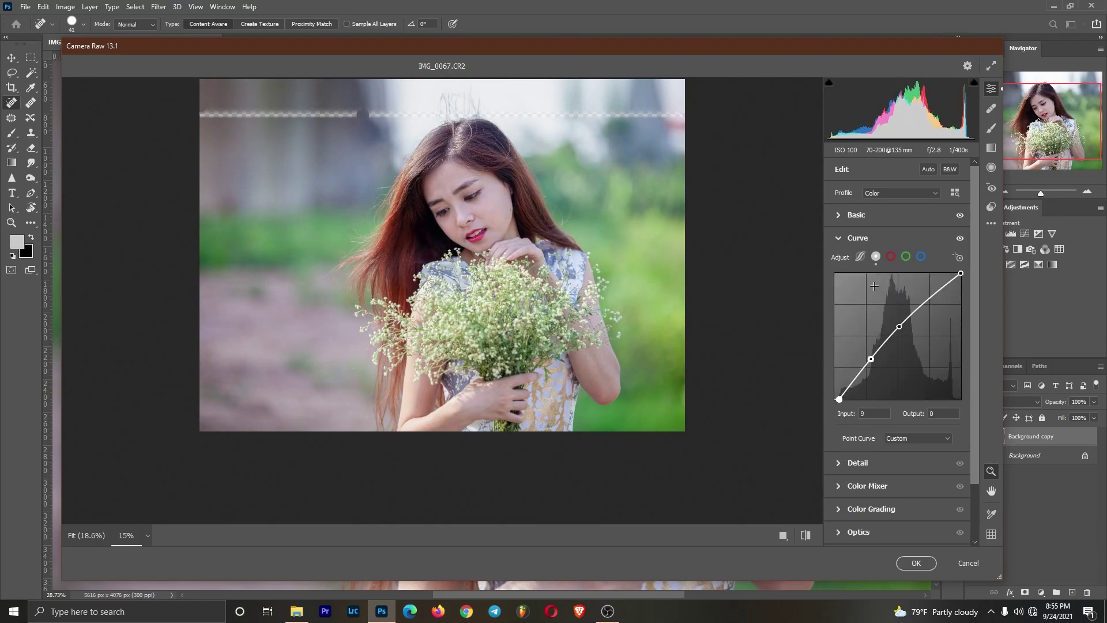
{"action": "left_click", "coordinate": [861, 257]}
{"action": "left_click_drag", "start_coordinate": [897, 431], "coordinate": [911, 488]}
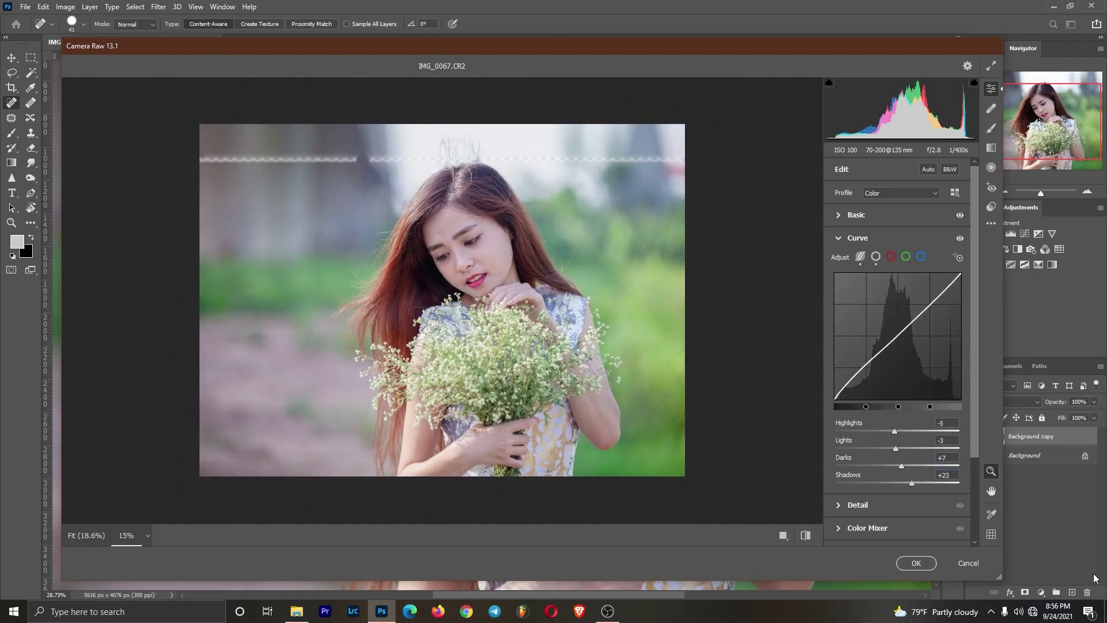
- Sharpen the photo in the Detail settings with Sharpening 41, Radius 1.3, Detail 34 and Masking 55
{"action": "scroll", "coordinate": [877, 430], "scroll_direction": "down", "scroll_amount": 3}
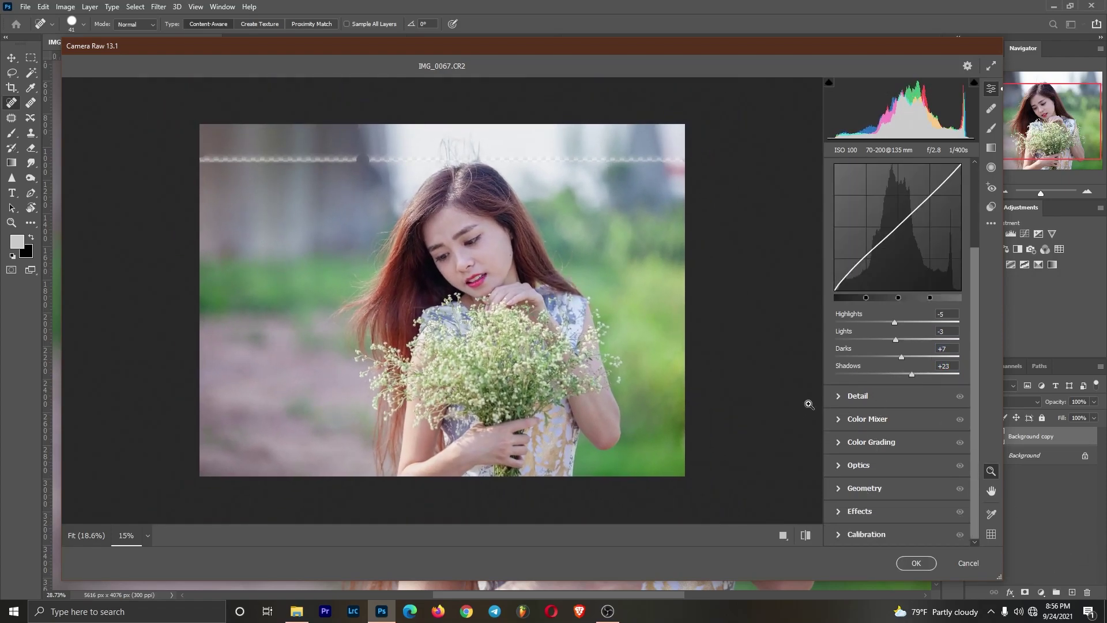
{"action": "left_click", "coordinate": [845, 400]}
{"action": "left_click_drag", "start_coordinate": [837, 288], "coordinate": [906, 348]}
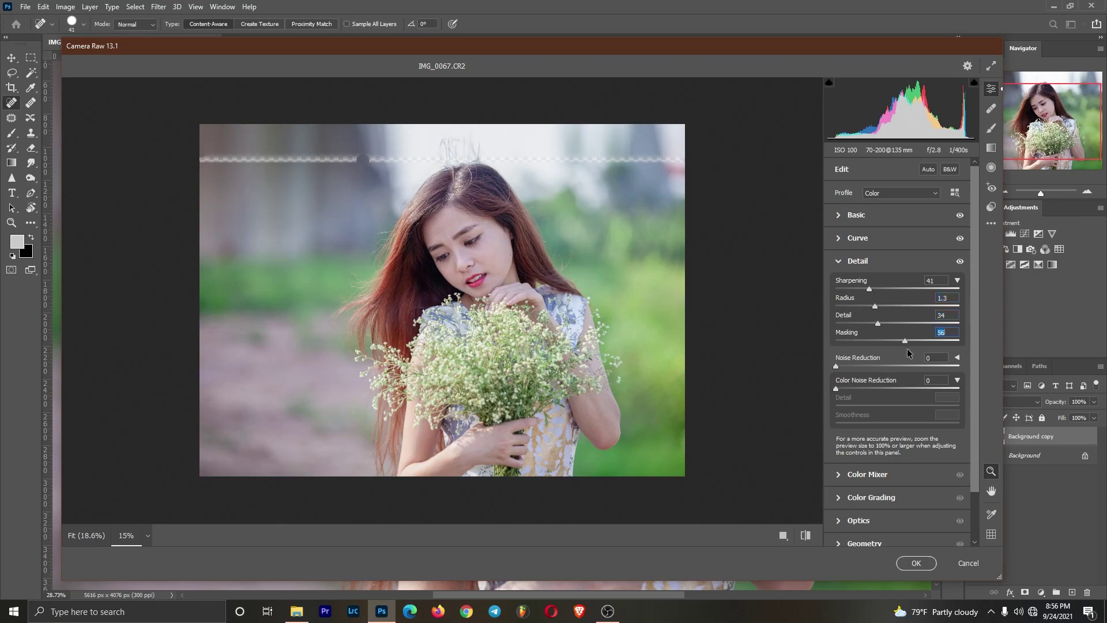
- In the Color Mixer, set the luminance of Oranges to +15 and of Reds to +8
{"action": "scroll", "coordinate": [881, 396], "scroll_direction": "down", "scroll_amount": 1}
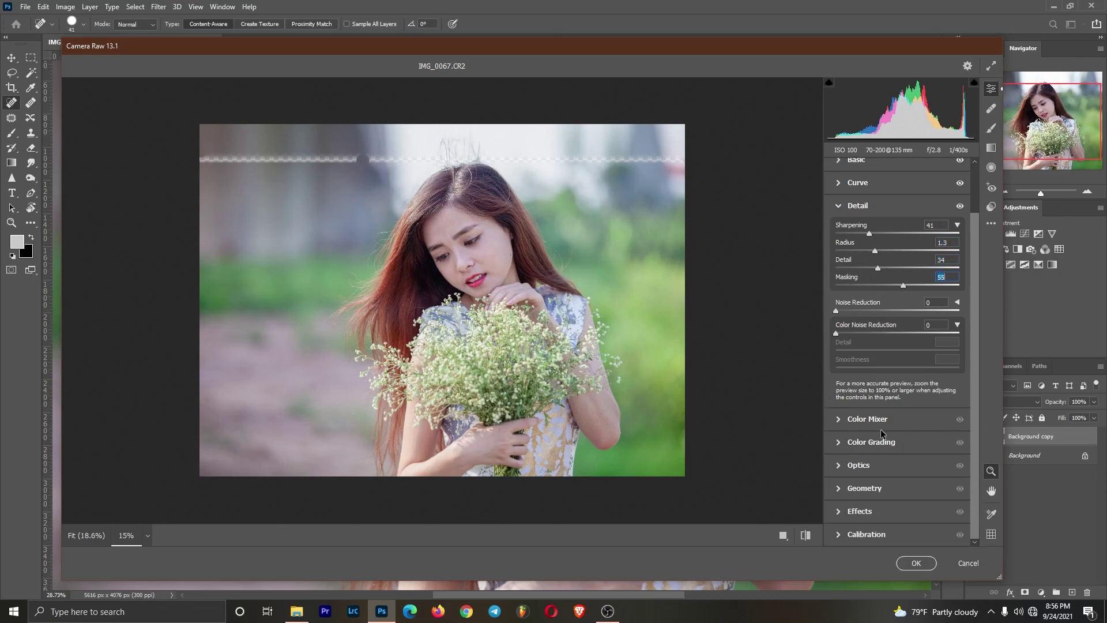
{"action": "left_click", "coordinate": [839, 426]}
{"action": "scroll", "coordinate": [838, 410], "scroll_direction": "down", "scroll_amount": 8}
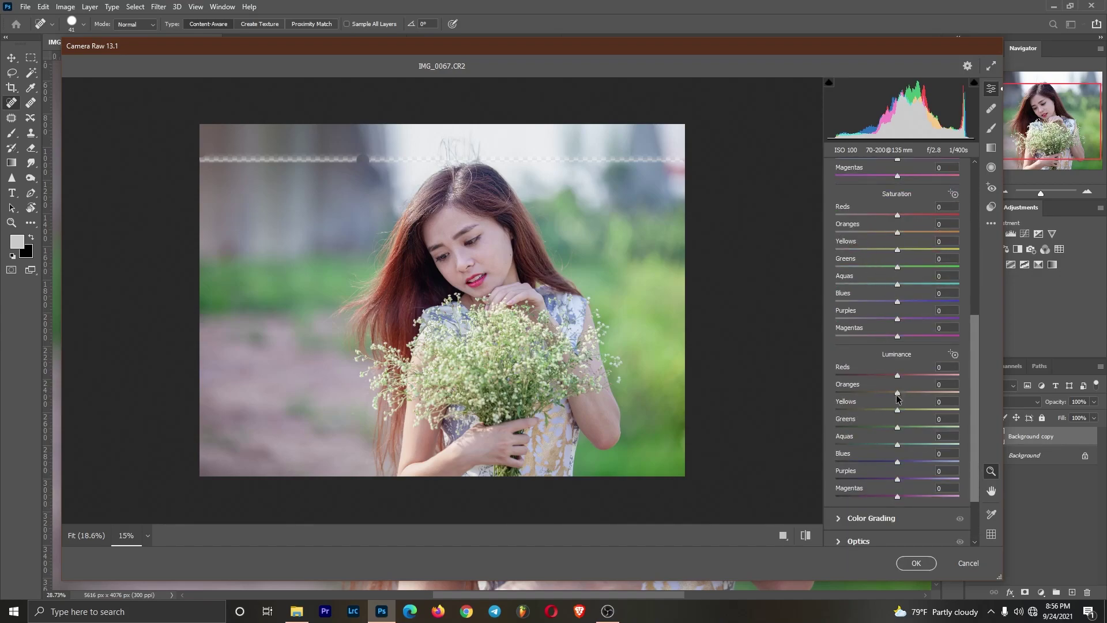
{"action": "left_click_drag", "start_coordinate": [898, 395], "coordinate": [915, 396]}
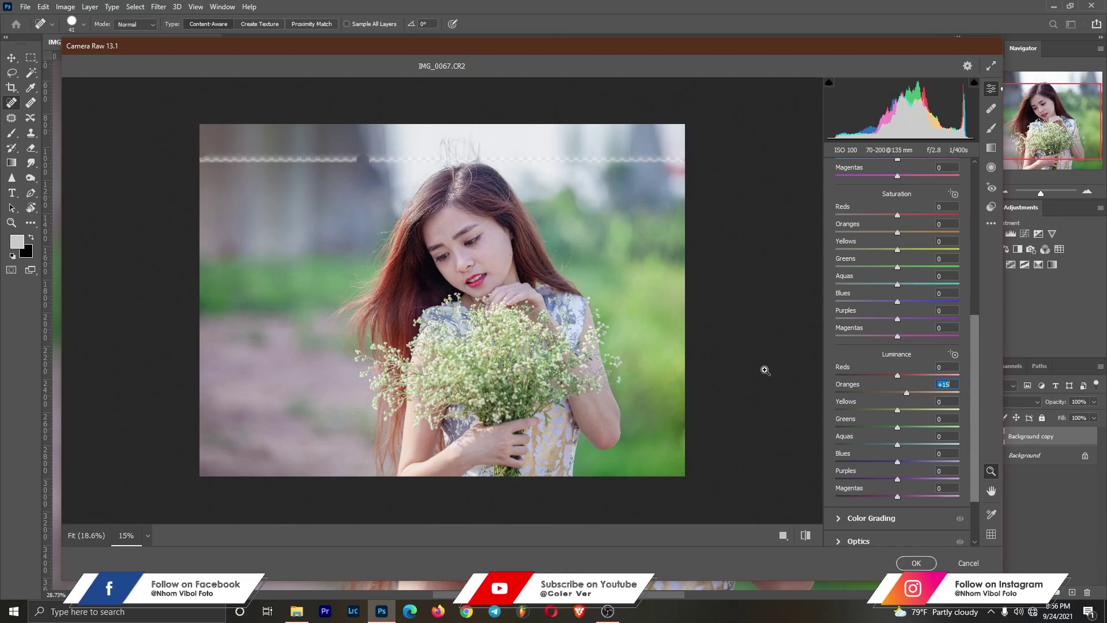
{"action": "left_click_drag", "start_coordinate": [897, 375], "coordinate": [903, 375]}
- In Calibration, set Red Primary Saturation to +27, Green Primary Saturation to +3 and Blue Primary Saturation to -6
{"action": "scroll", "coordinate": [917, 410], "scroll_direction": "down", "scroll_amount": 3}
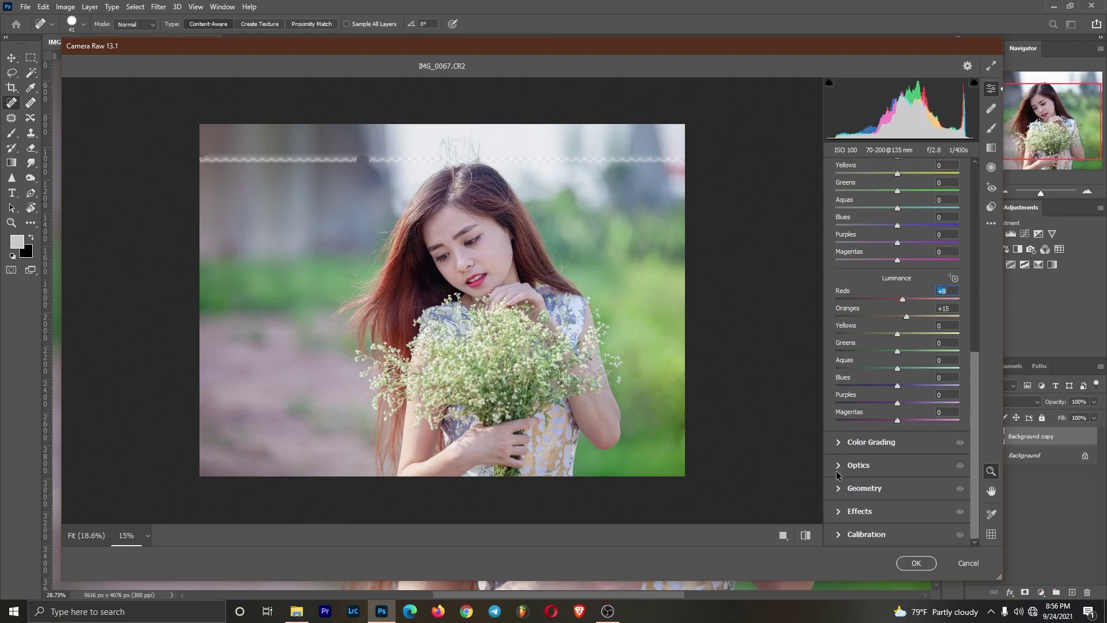
{"action": "left_click", "coordinate": [839, 536]}
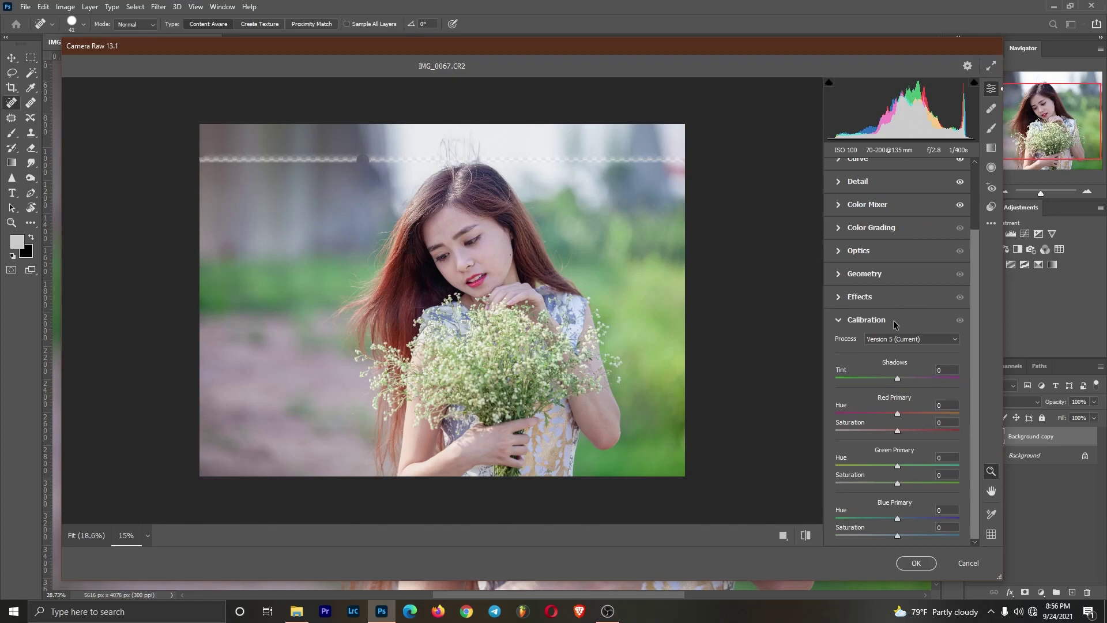
{"action": "left_click", "coordinate": [902, 483]}
{"action": "left_click_drag", "start_coordinate": [902, 492], "coordinate": [898, 493]}
{"action": "left_click_drag", "start_coordinate": [898, 430], "coordinate": [916, 431]}
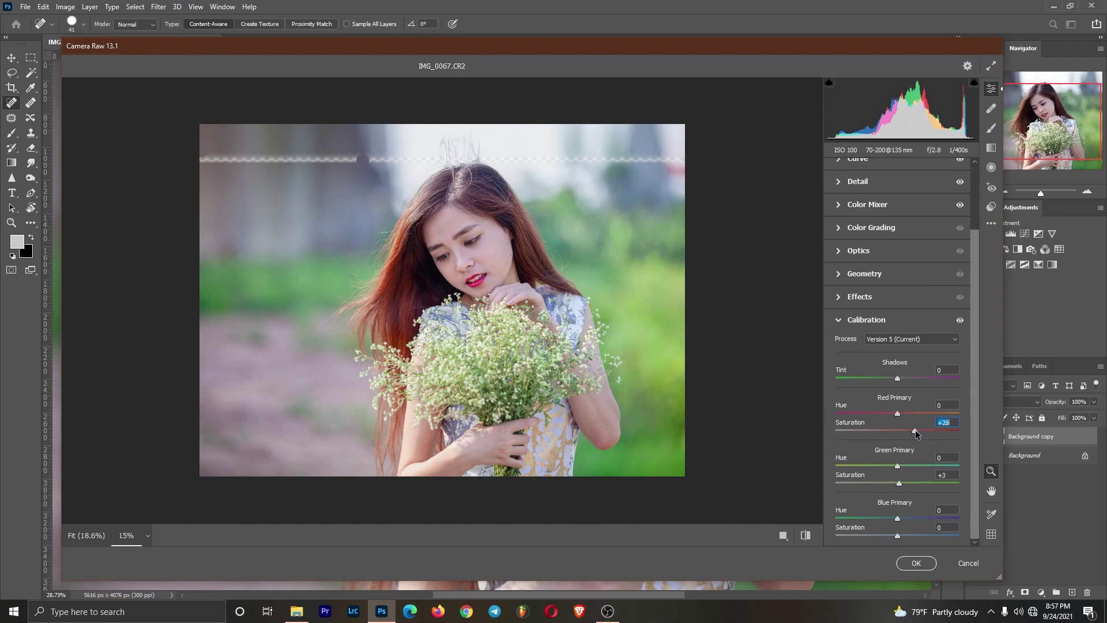
{"action": "mouse_move", "coordinate": [900, 536]}
{"action": "left_mouse_down"}
{"action": "mouse_move", "coordinate": [921, 534]}
{"action": "mouse_move", "coordinate": [893, 535]}
{"action": "left_mouse_up"}
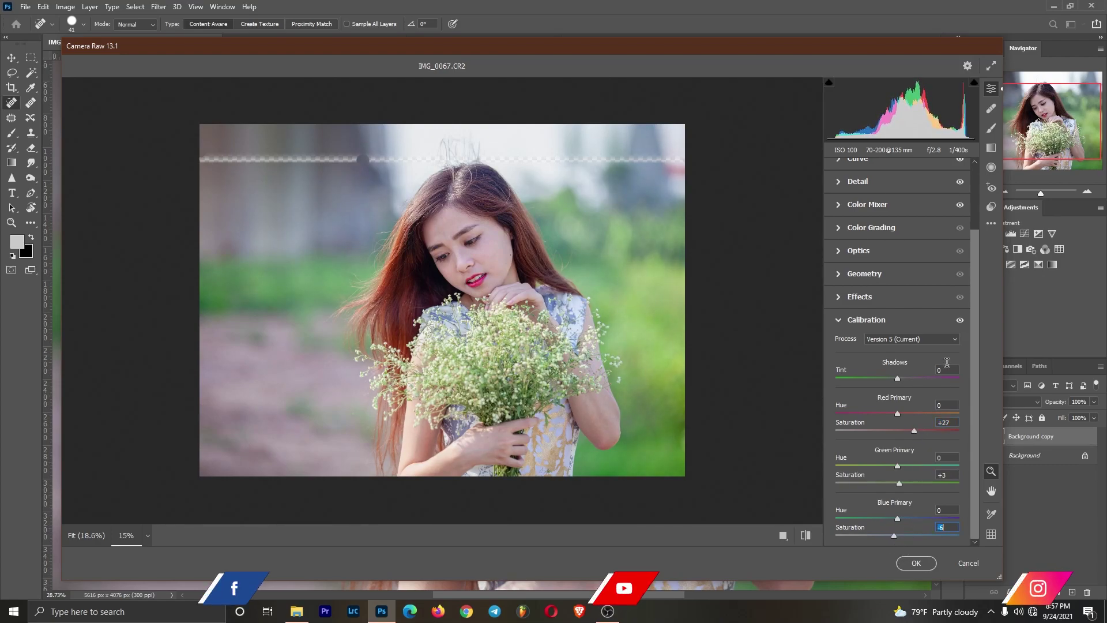
- Warm the photo's white balance in the Basic settings to Temperature +5
{"action": "scroll", "coordinate": [834, 233], "scroll_direction": "up", "scroll_amount": 3}
{"action": "left_click", "coordinate": [853, 215]}
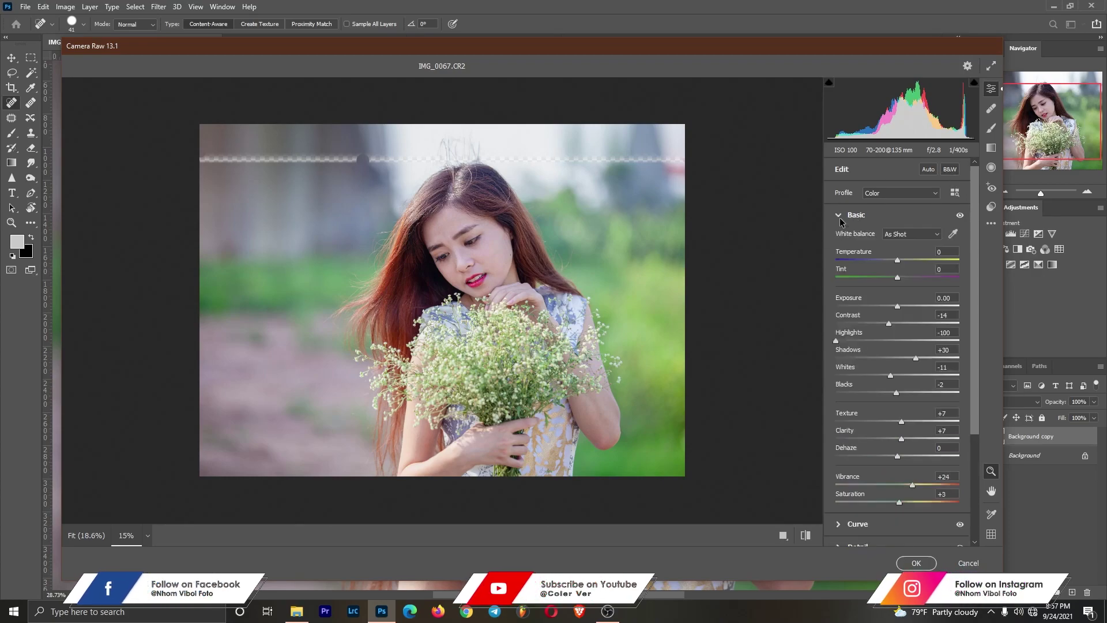
{"action": "left_click_drag", "start_coordinate": [898, 261], "coordinate": [902, 261]}
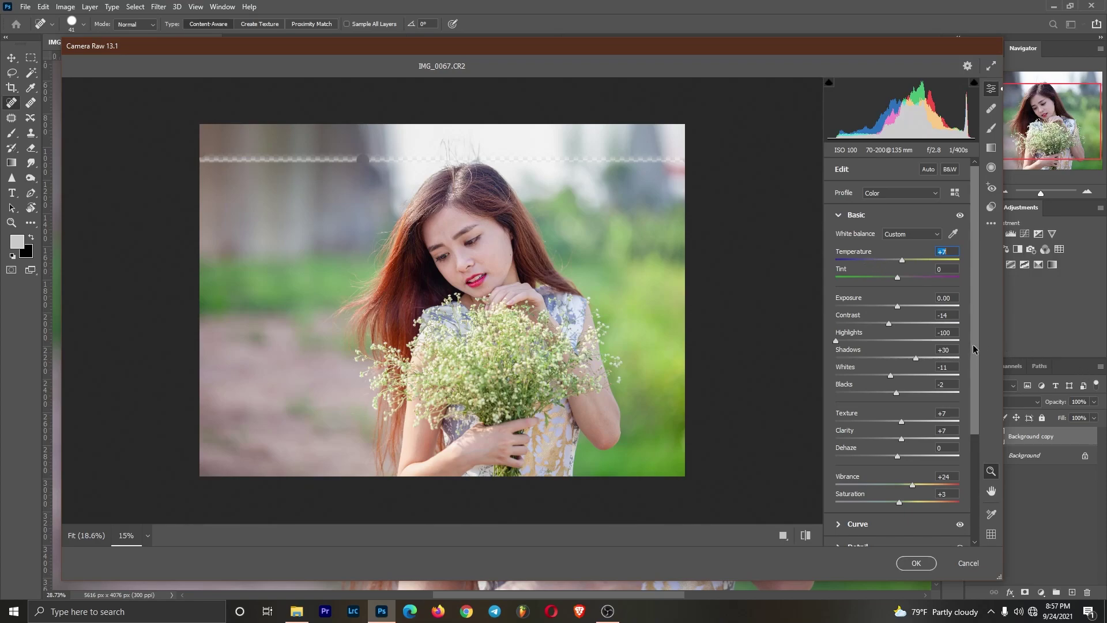
{"action": "left_click_drag", "start_coordinate": [903, 263], "coordinate": [901, 264]}
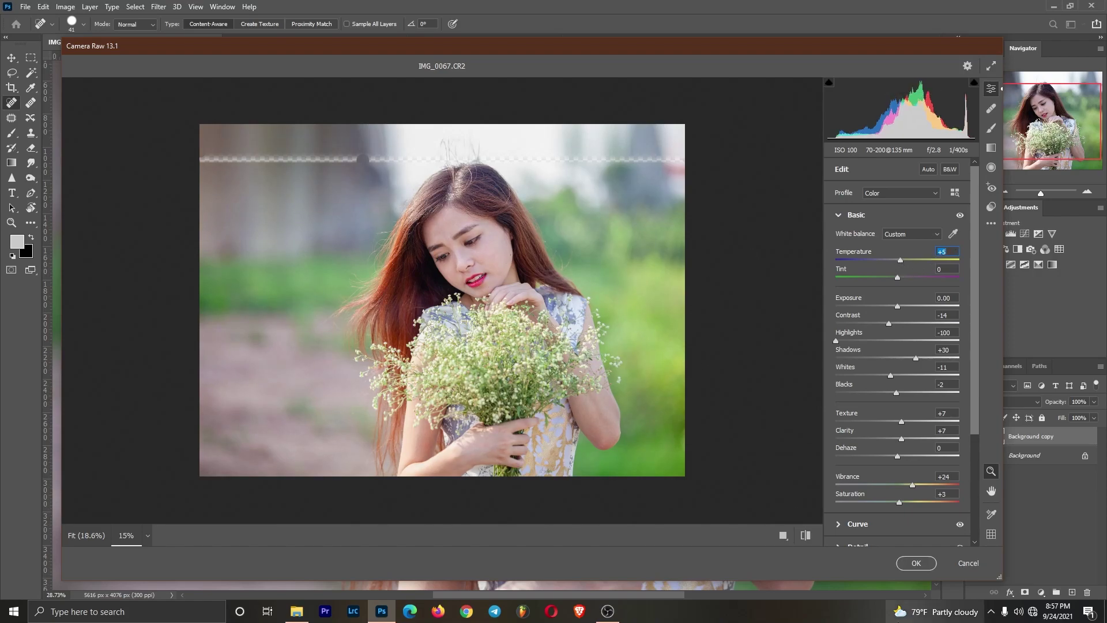
- Add a graduated filter from the photo's lower right corner toward the flowers with Exposure +0.20, and apply the Camera Raw edits
{"action": "scroll", "coordinate": [977, 289], "scroll_direction": "down", "scroll_amount": 5}
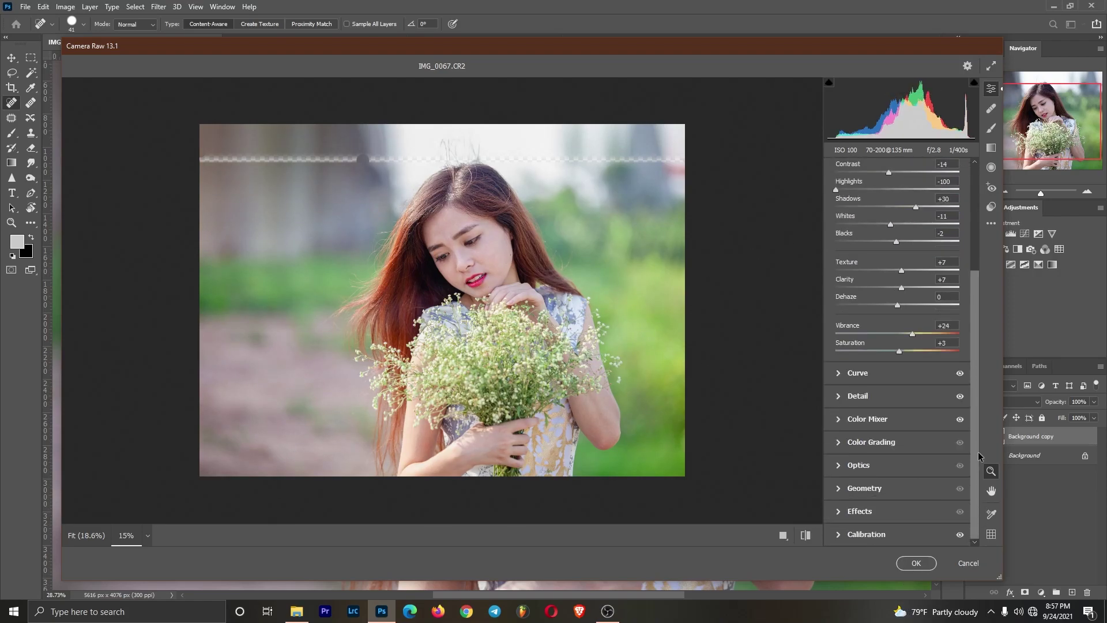
{"action": "left_click", "coordinate": [993, 148]}
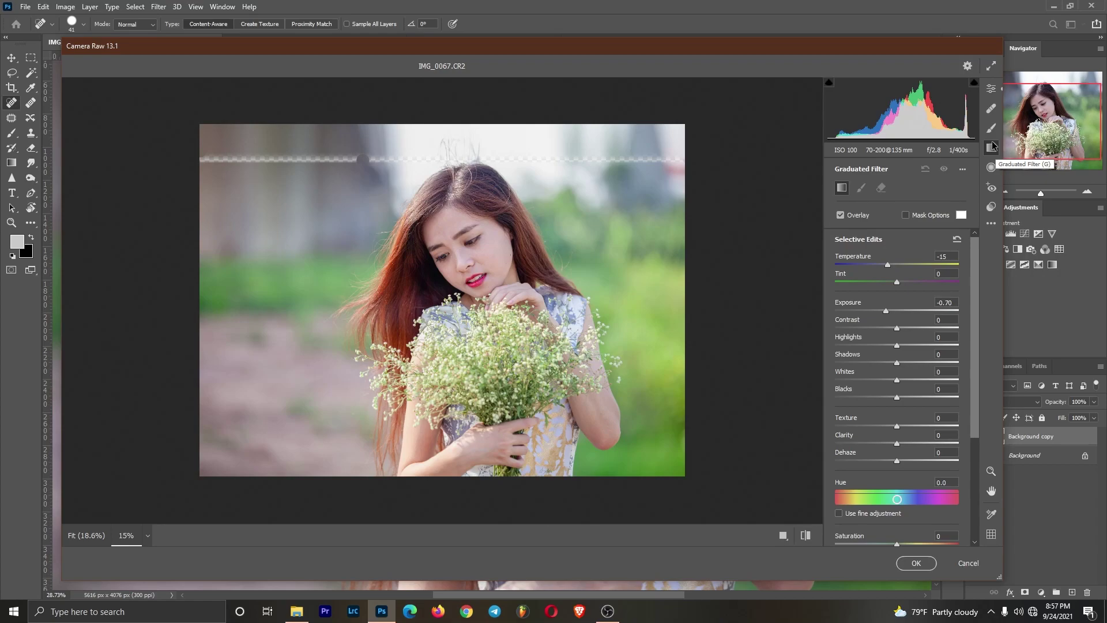
{"action": "left_click_drag", "start_coordinate": [682, 469], "coordinate": [422, 421]}
{"action": "left_click_drag", "start_coordinate": [887, 311], "coordinate": [901, 315]}
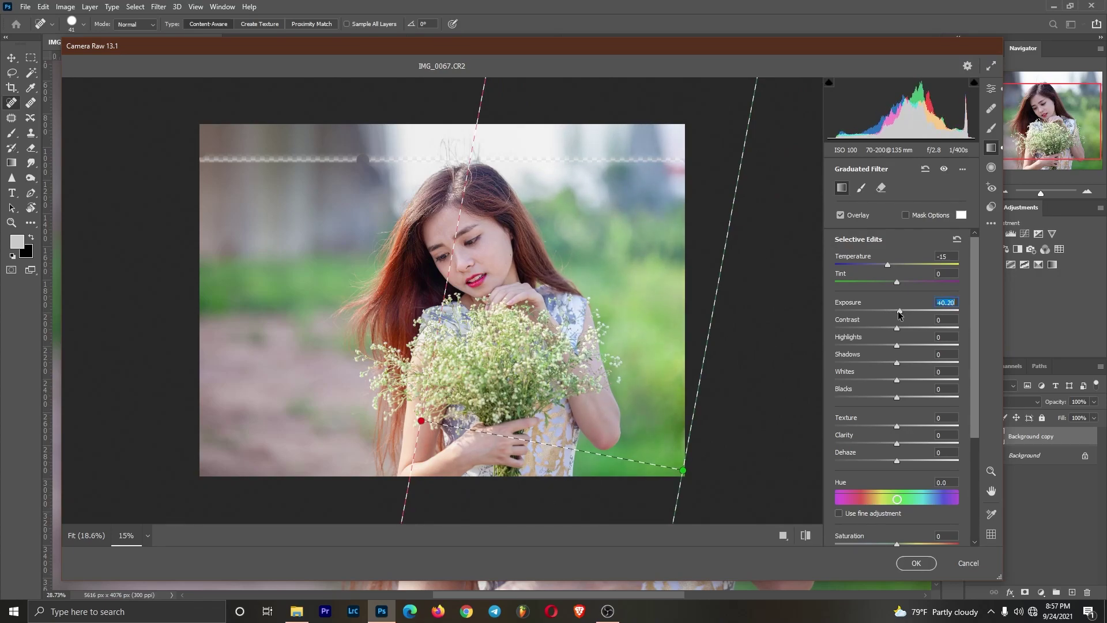
{"action": "left_click", "coordinate": [921, 558]}
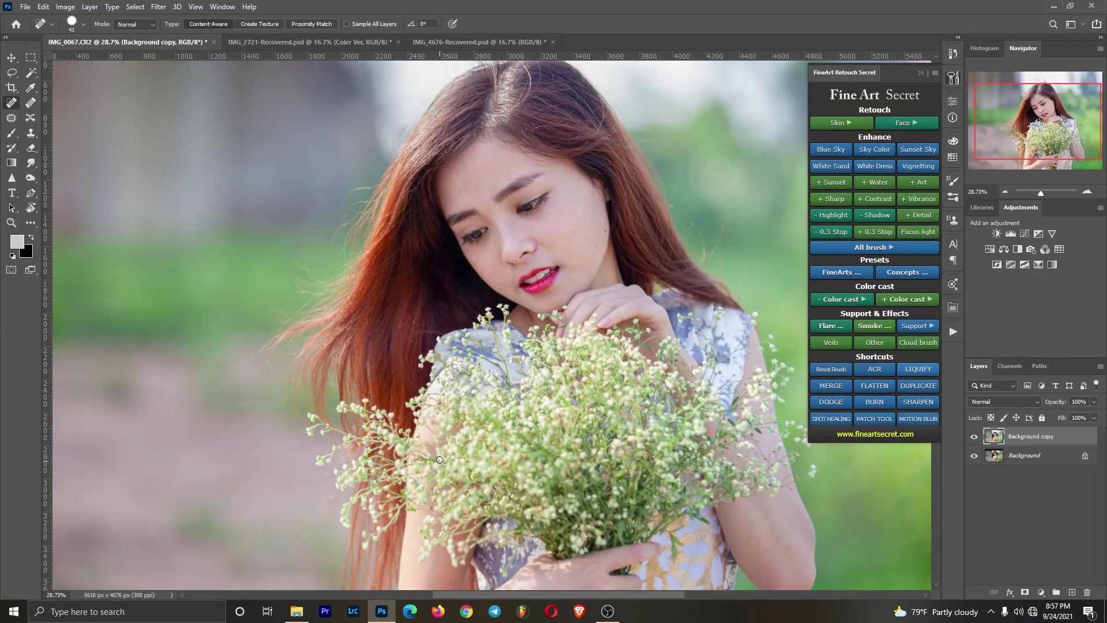
- Enlarge the Spot Healing Brush to 81 and paint over the dark horizontal line in the background left of the head
{"action": "scroll", "coordinate": [531, 248], "scroll_direction": "down", "scroll_amount": 3}
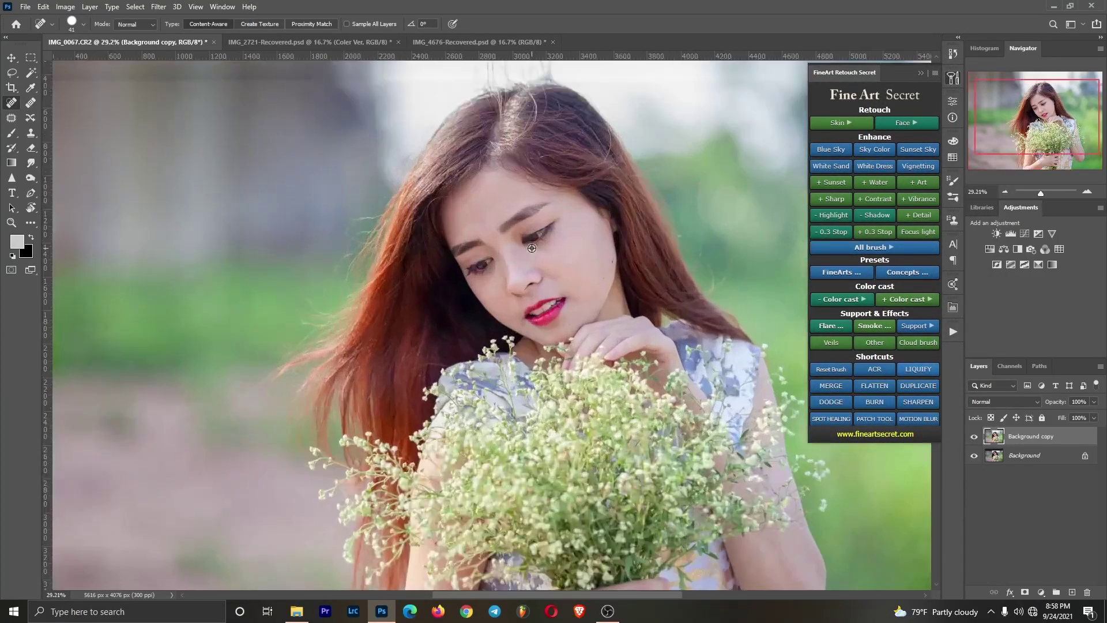
{"action": "scroll", "coordinate": [532, 248], "scroll_direction": "up", "scroll_amount": 1}
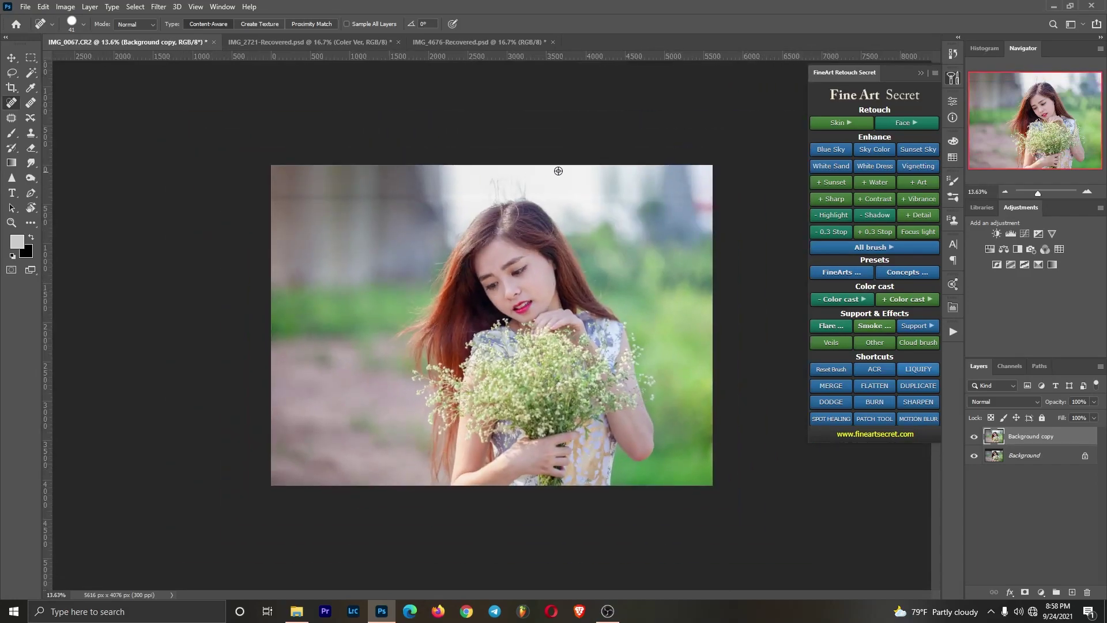
{"action": "scroll", "coordinate": [368, 168], "scroll_direction": "up", "scroll_amount": 2}
{"action": "left_click_drag", "start_coordinate": [541, 161], "coordinate": [483, 218]}
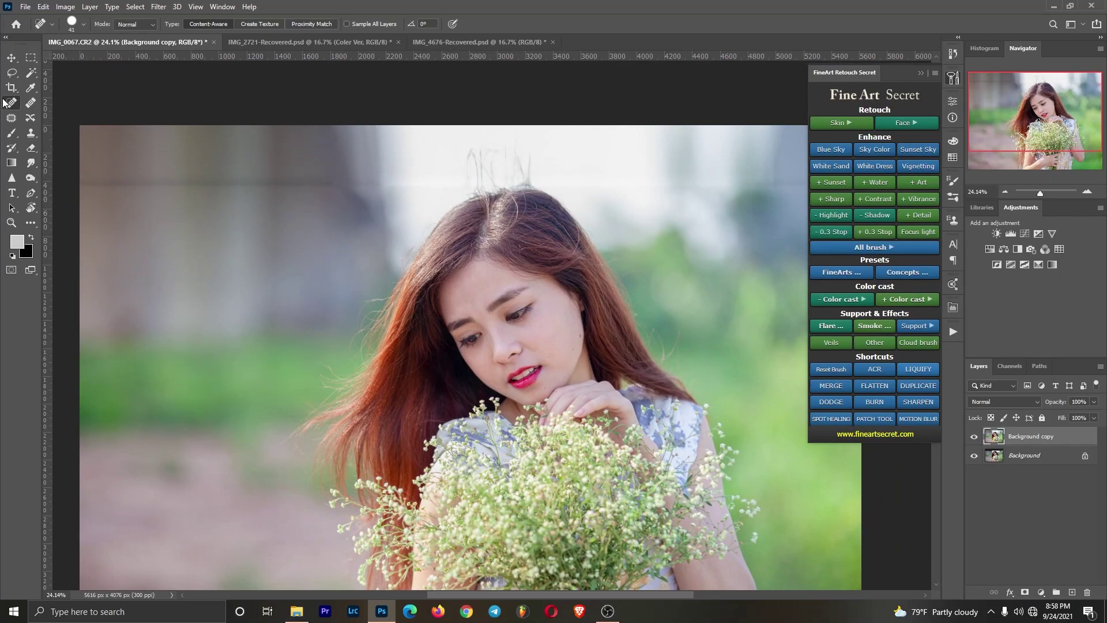
{"action": "right_click", "coordinate": [353, 187]}
{"action": "left_click", "coordinate": [415, 205]}
{"action": "left_click_drag", "start_coordinate": [332, 180], "coordinate": [181, 180]}
{"action": "mouse_move", "coordinate": [292, 180]}
{"action": "left_mouse_down"}
{"action": "mouse_move", "coordinate": [86, 185]}
{"action": "mouse_move", "coordinate": [323, 184]}
{"action": "left_mouse_up"}
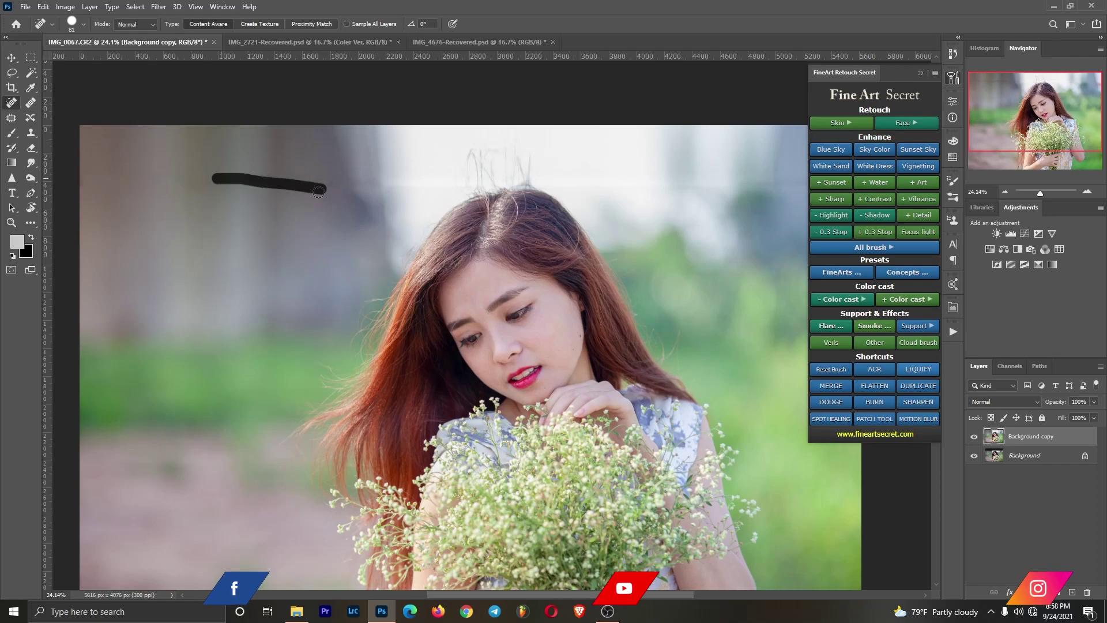
{"action": "left_click_drag", "start_coordinate": [248, 180], "coordinate": [386, 182]}
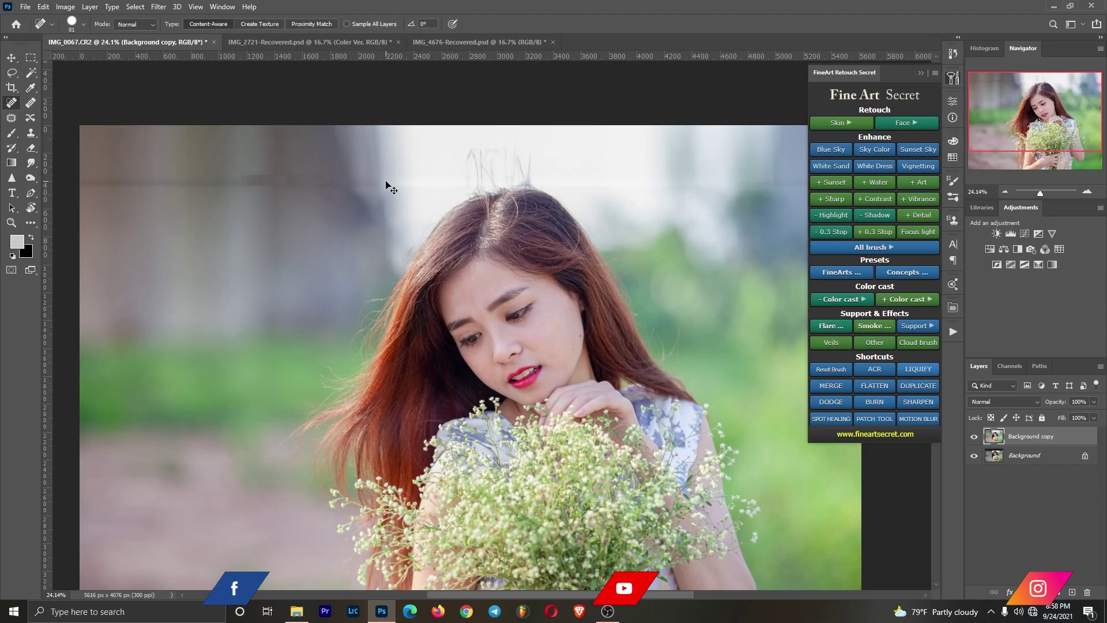
- Lasso the horizontal line from the photo's left edge to the bright sky in two sections and fill each with Content-Aware
{"action": "left_click", "coordinate": [11, 72]}
{"action": "mouse_move", "coordinate": [76, 155]}
{"action": "left_mouse_down"}
{"action": "mouse_move", "coordinate": [198, 174]}
{"action": "mouse_move", "coordinate": [186, 217]}
{"action": "mouse_move", "coordinate": [82, 212]}
{"action": "mouse_move", "coordinate": [81, 179]}
{"action": "left_mouse_up"}
{"action": "key", "text": "shift"}
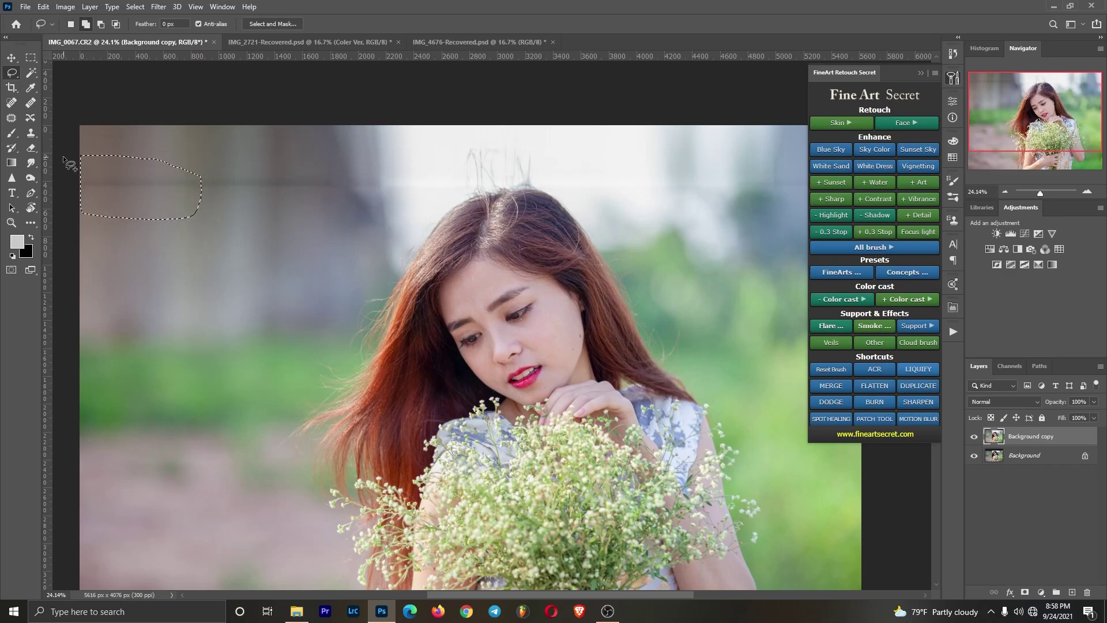
{"action": "key", "text": "shift+F5"}
{"action": "key", "text": "Return"}
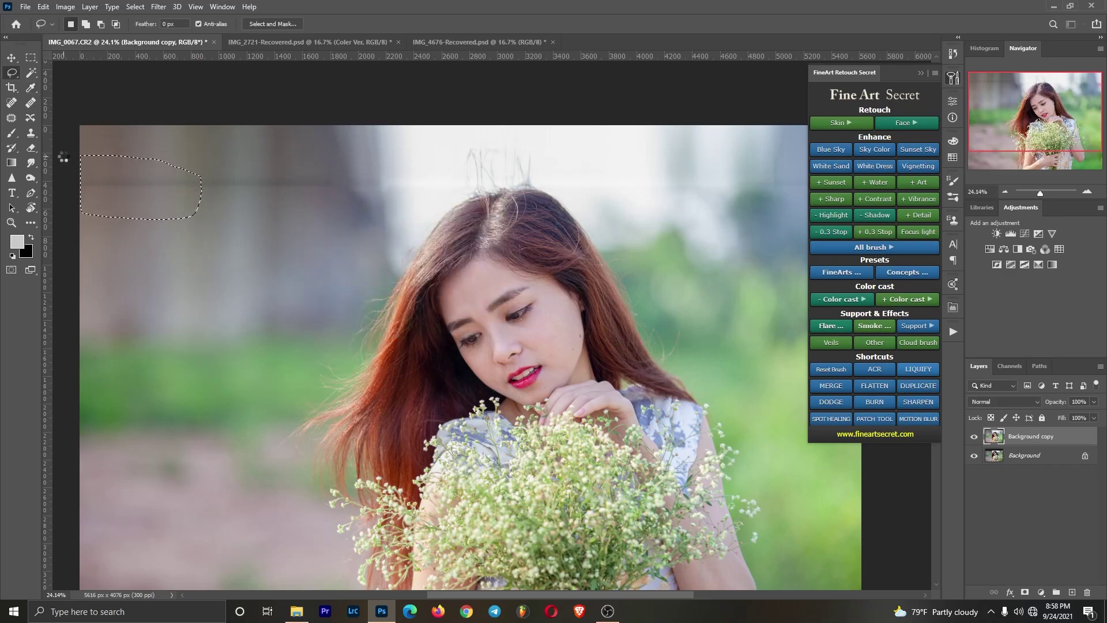
{"action": "mouse_move", "coordinate": [206, 157]}
{"action": "left_mouse_down"}
{"action": "mouse_move", "coordinate": [400, 148]}
{"action": "mouse_move", "coordinate": [404, 185]}
{"action": "mouse_move", "coordinate": [390, 215]}
{"action": "mouse_move", "coordinate": [262, 232]}
{"action": "mouse_move", "coordinate": [198, 213]}
{"action": "mouse_move", "coordinate": [188, 167]}
{"action": "left_mouse_up"}
{"action": "key", "text": "shift+F5"}
{"action": "key", "text": "Return"}
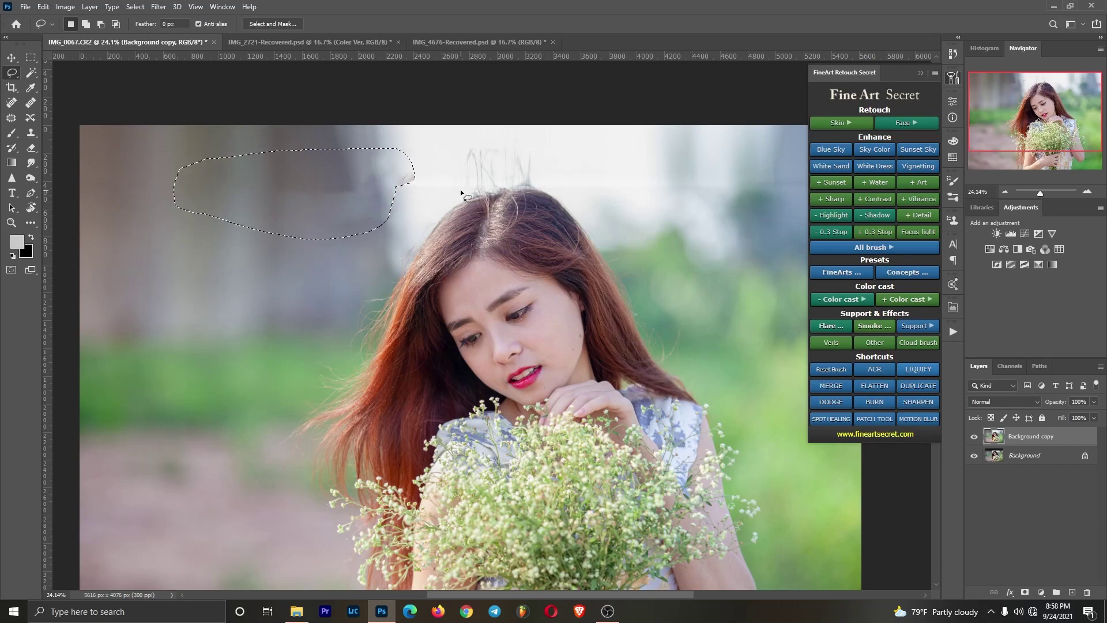
- Refill the line across the dark pillar and a small patch at the pillar's right side with Content-Aware
{"action": "mouse_move", "coordinate": [320, 139]}
{"action": "left_mouse_down"}
{"action": "mouse_move", "coordinate": [330, 229]}
{"action": "mouse_move", "coordinate": [221, 224]}
{"action": "mouse_move", "coordinate": [181, 151]}
{"action": "left_mouse_up"}
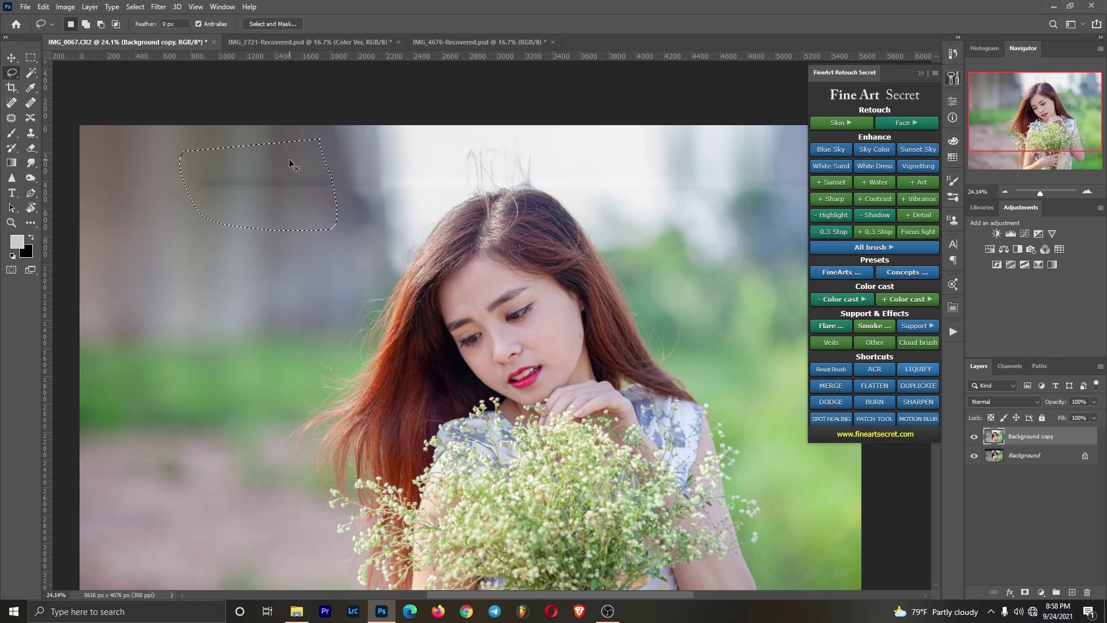
{"action": "key", "text": "shift+F5"}
{"action": "key", "text": "Return"}
{"action": "mouse_move", "coordinate": [382, 190]}
{"action": "left_mouse_down"}
{"action": "mouse_move", "coordinate": [345, 208]}
{"action": "mouse_move", "coordinate": [369, 176]}
{"action": "left_mouse_up"}
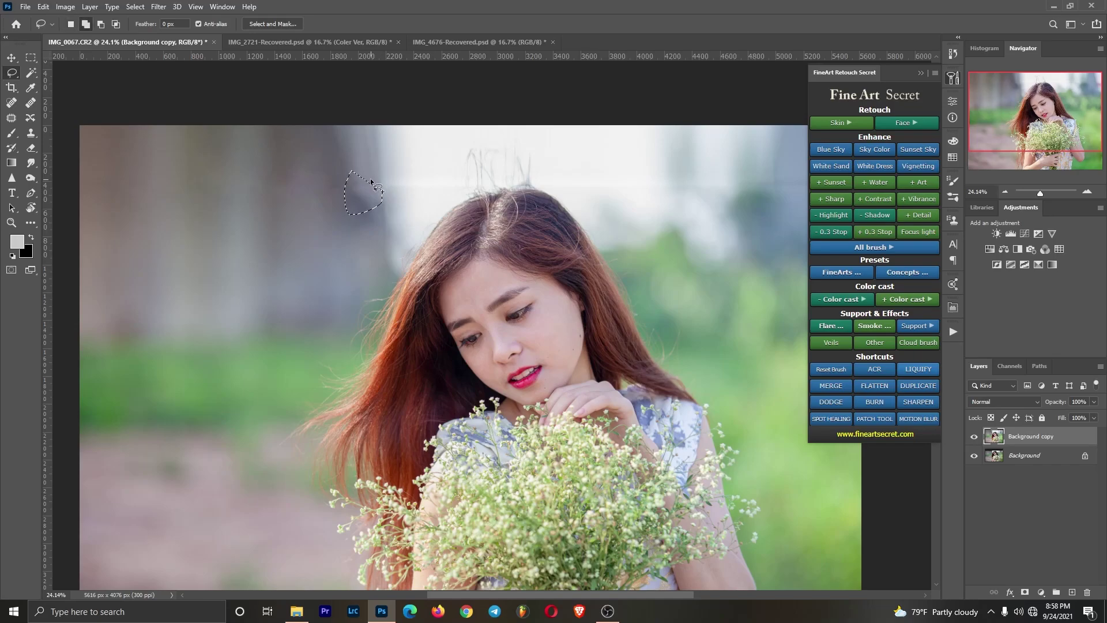
{"action": "key", "text": "shift+F5"}
{"action": "key", "text": "Return"}
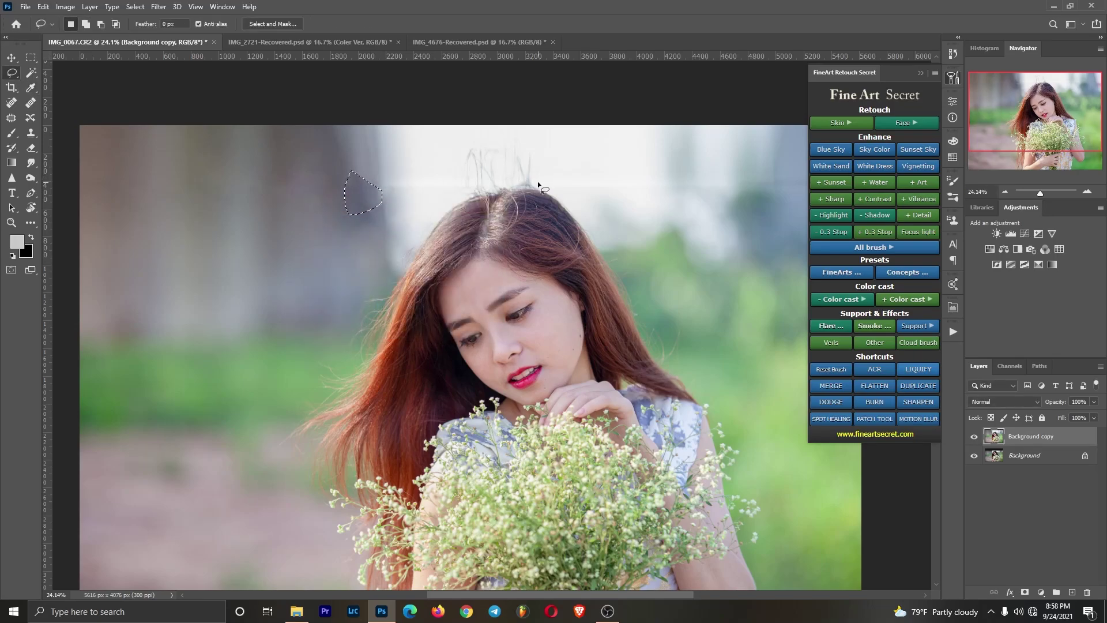
- Lasso the light line right of the head section by section up to the photo's right side, filling each with Content-Aware
{"action": "mouse_move", "coordinate": [554, 168]}
{"action": "left_mouse_down"}
{"action": "mouse_move", "coordinate": [596, 173]}
{"action": "mouse_move", "coordinate": [608, 193]}
{"action": "mouse_move", "coordinate": [554, 168]}
{"action": "left_mouse_up"}
{"action": "key", "text": "ctrl+z"}
{"action": "mouse_move", "coordinate": [661, 182]}
{"action": "left_mouse_down"}
{"action": "mouse_move", "coordinate": [716, 172]}
{"action": "mouse_move", "coordinate": [714, 204]}
{"action": "mouse_move", "coordinate": [626, 208]}
{"action": "mouse_move", "coordinate": [607, 190]}
{"action": "left_mouse_up"}
{"action": "key", "text": "shift"}
{"action": "key", "text": "shift+BackSpace"}
{"action": "key", "text": "Return"}
{"action": "mouse_move", "coordinate": [745, 172]}
{"action": "left_mouse_down"}
{"action": "mouse_move", "coordinate": [771, 196]}
{"action": "mouse_move", "coordinate": [753, 214]}
{"action": "left_mouse_up"}
{"action": "left_click_drag", "start_coordinate": [714, 168], "coordinate": [744, 172]}
{"action": "key", "text": "shift+BackSpace"}
{"action": "key", "text": "Return"}
{"action": "mouse_move", "coordinate": [800, 169]}
{"action": "left_mouse_down"}
{"action": "mouse_move", "coordinate": [766, 174]}
{"action": "mouse_move", "coordinate": [777, 210]}
{"action": "mouse_move", "coordinate": [823, 172]}
{"action": "left_mouse_up"}
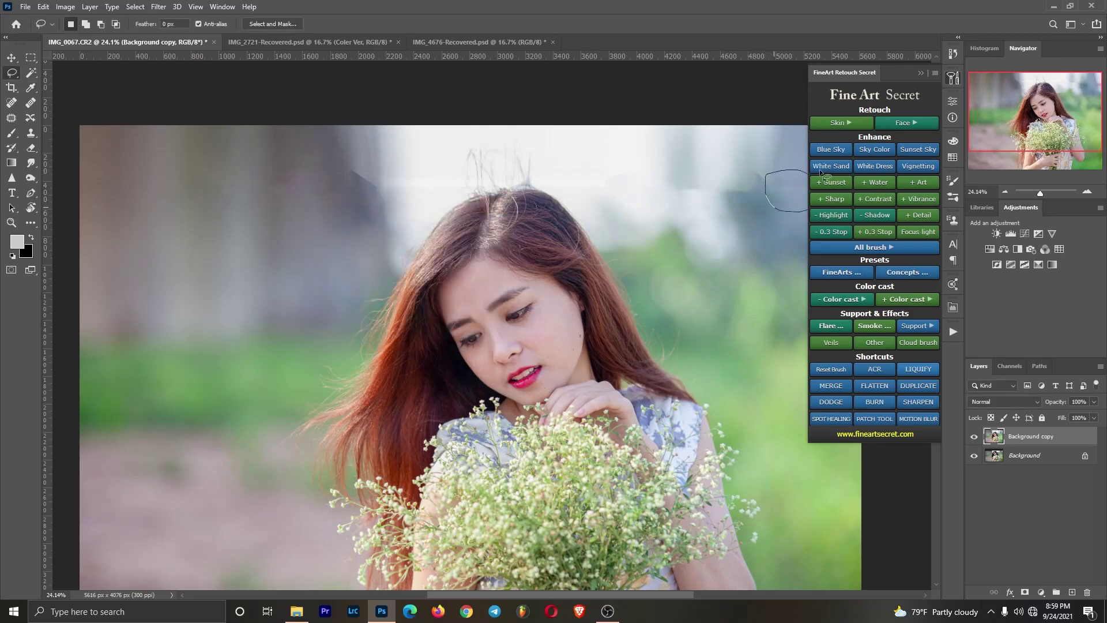
{"action": "key", "text": "shift+BackSpace"}
{"action": "key", "text": "Return"}
- Patch the leftover seams in the blurred background right of the head with clean nearby areas
{"action": "left_click", "coordinate": [12, 103]}
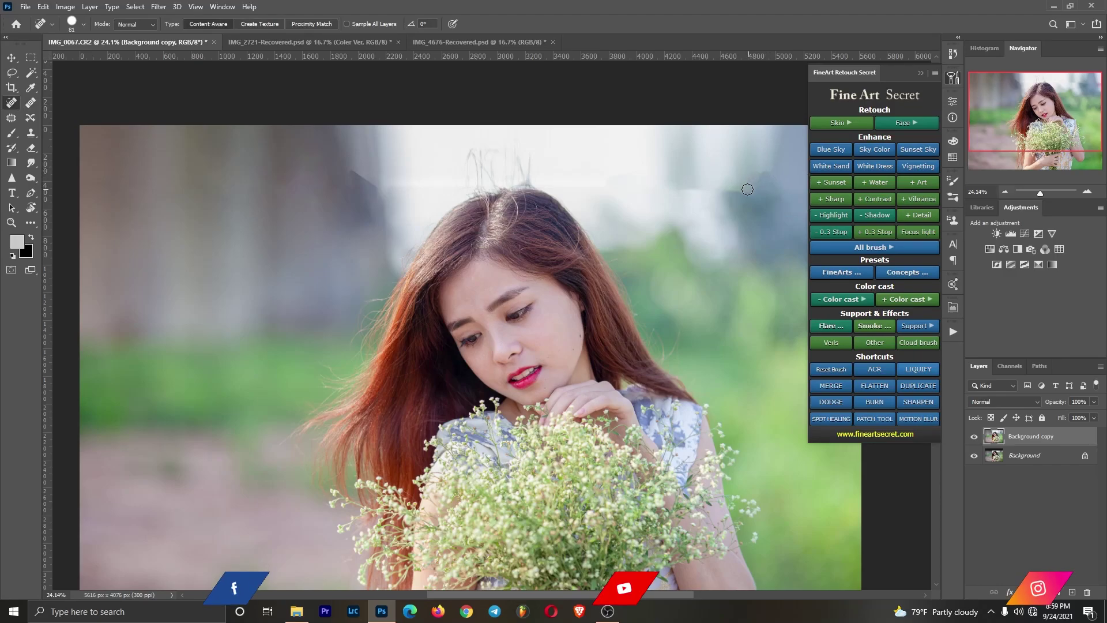
{"action": "key", "text": "shift+j"}
{"action": "mouse_move", "coordinate": [754, 185]}
{"action": "left_mouse_down"}
{"action": "mouse_move", "coordinate": [706, 200]}
{"action": "mouse_move", "coordinate": [762, 219]}
{"action": "left_mouse_up"}
{"action": "mouse_move", "coordinate": [742, 167]}
{"action": "left_mouse_down"}
{"action": "mouse_move", "coordinate": [781, 188]}
{"action": "mouse_move", "coordinate": [738, 183]}
{"action": "mouse_move", "coordinate": [761, 227]}
{"action": "mouse_move", "coordinate": [749, 218]}
{"action": "left_mouse_up"}
{"action": "left_click_drag", "start_coordinate": [701, 184], "coordinate": [722, 203]}
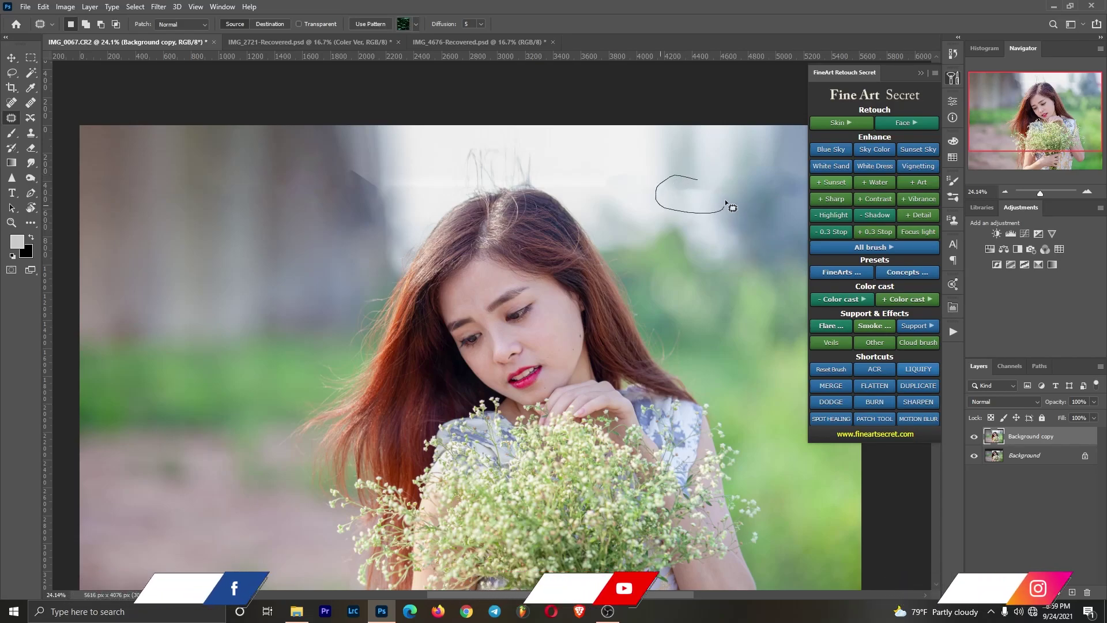
- Patch the line's remains where the dark pillar meets the bright sky and clear the selection
{"action": "mouse_move", "coordinate": [387, 165]}
{"action": "left_mouse_down"}
{"action": "mouse_move", "coordinate": [365, 159]}
{"action": "mouse_move", "coordinate": [342, 180]}
{"action": "mouse_move", "coordinate": [412, 209]}
{"action": "mouse_move", "coordinate": [372, 212]}
{"action": "mouse_move", "coordinate": [377, 162]}
{"action": "mouse_move", "coordinate": [441, 200]}
{"action": "mouse_move", "coordinate": [421, 194]}
{"action": "mouse_move", "coordinate": [430, 180]}
{"action": "mouse_move", "coordinate": [366, 191]}
{"action": "mouse_move", "coordinate": [396, 222]}
{"action": "mouse_move", "coordinate": [412, 172]}
{"action": "left_mouse_up"}
{"action": "key", "text": "ctrl+d"}
{"action": "left_click_drag", "start_coordinate": [393, 196], "coordinate": [309, 200]}
{"action": "key", "text": "ctrl+d"}
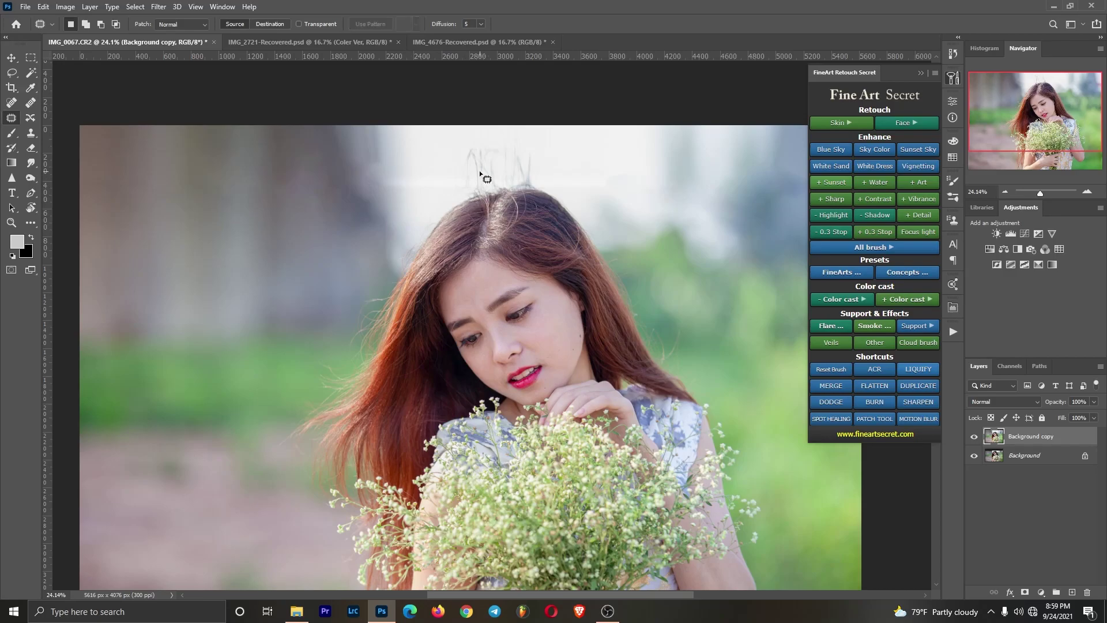
- Blend the remaining seam along the pillar's right edge with the Patch tool and spot-heal the last mark there
{"action": "scroll", "coordinate": [513, 205], "scroll_direction": "up", "scroll_amount": 3}
{"action": "mouse_move", "coordinate": [247, 160]}
{"action": "left_mouse_down"}
{"action": "mouse_move", "coordinate": [311, 179]}
{"action": "mouse_move", "coordinate": [346, 161]}
{"action": "mouse_move", "coordinate": [188, 146]}
{"action": "left_mouse_up"}
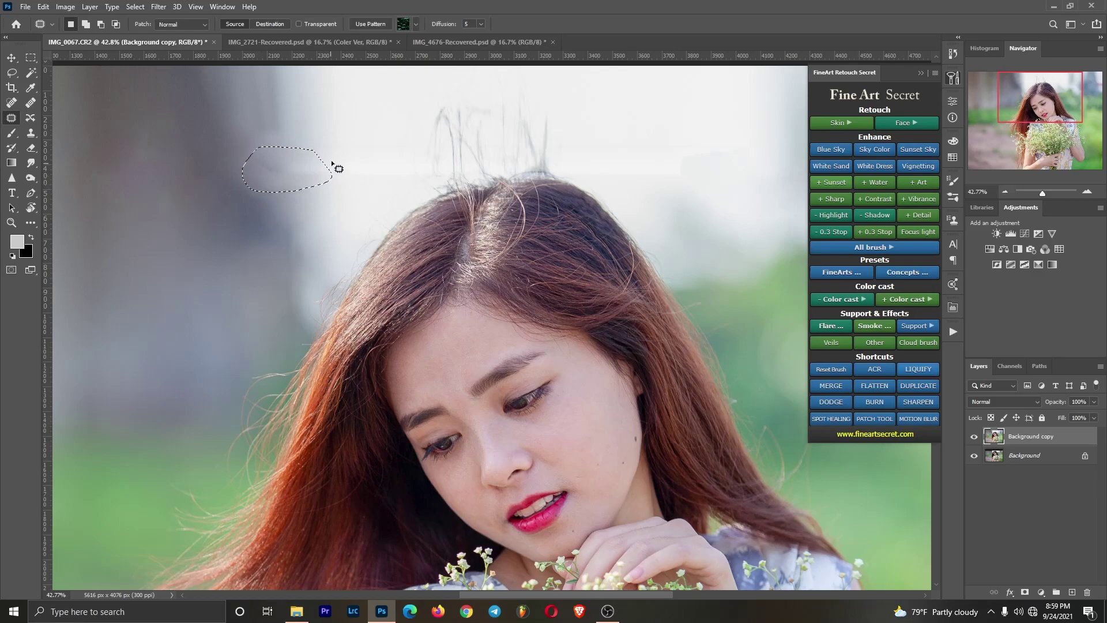
{"action": "mouse_move", "coordinate": [258, 156]}
{"action": "left_mouse_down"}
{"action": "mouse_move", "coordinate": [329, 180]}
{"action": "mouse_move", "coordinate": [251, 190]}
{"action": "mouse_move", "coordinate": [351, 154]}
{"action": "mouse_move", "coordinate": [338, 180]}
{"action": "mouse_move", "coordinate": [131, 188]}
{"action": "mouse_move", "coordinate": [279, 210]}
{"action": "mouse_move", "coordinate": [299, 190]}
{"action": "mouse_move", "coordinate": [240, 199]}
{"action": "left_mouse_up"}
{"action": "left_click_drag", "start_coordinate": [332, 182], "coordinate": [358, 228]}
{"action": "left_click", "coordinate": [11, 106]}
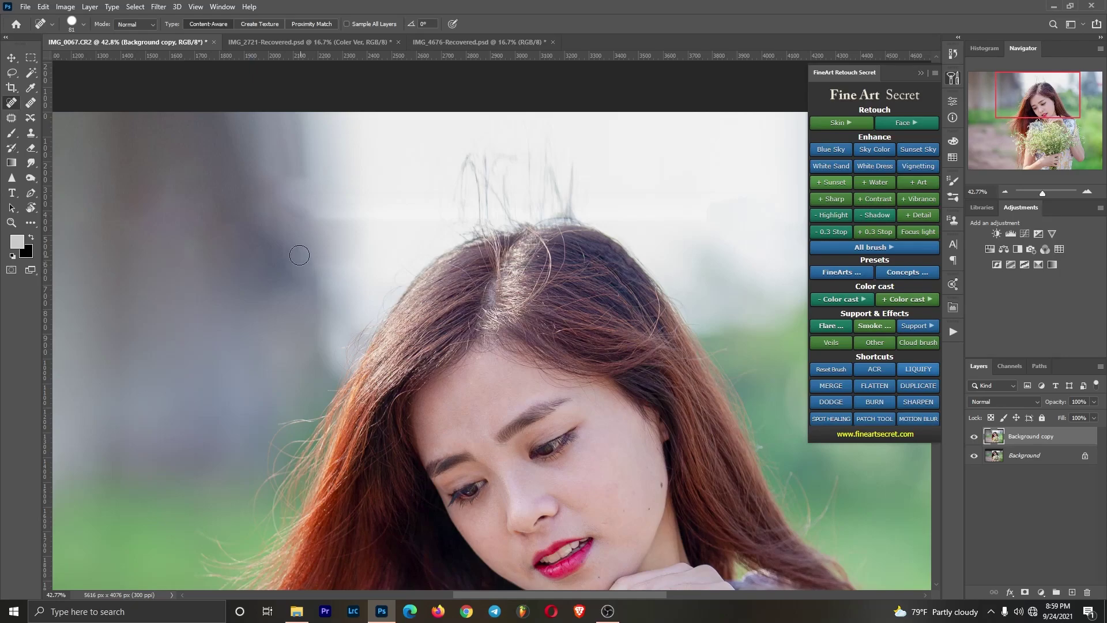
{"action": "left_click", "coordinate": [289, 217]}
- Try to remove the stray hairs above the head by lassoing them and filling the selection with Content-Aware
{"action": "left_click_drag", "start_coordinate": [492, 210], "coordinate": [578, 255]}
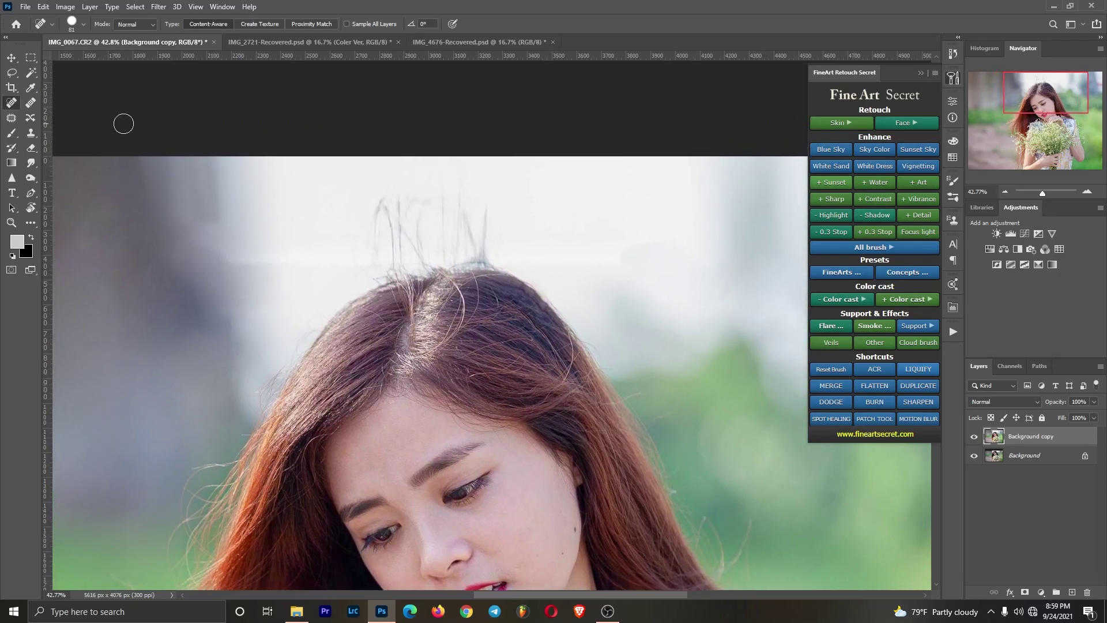
{"action": "left_click", "coordinate": [10, 71]}
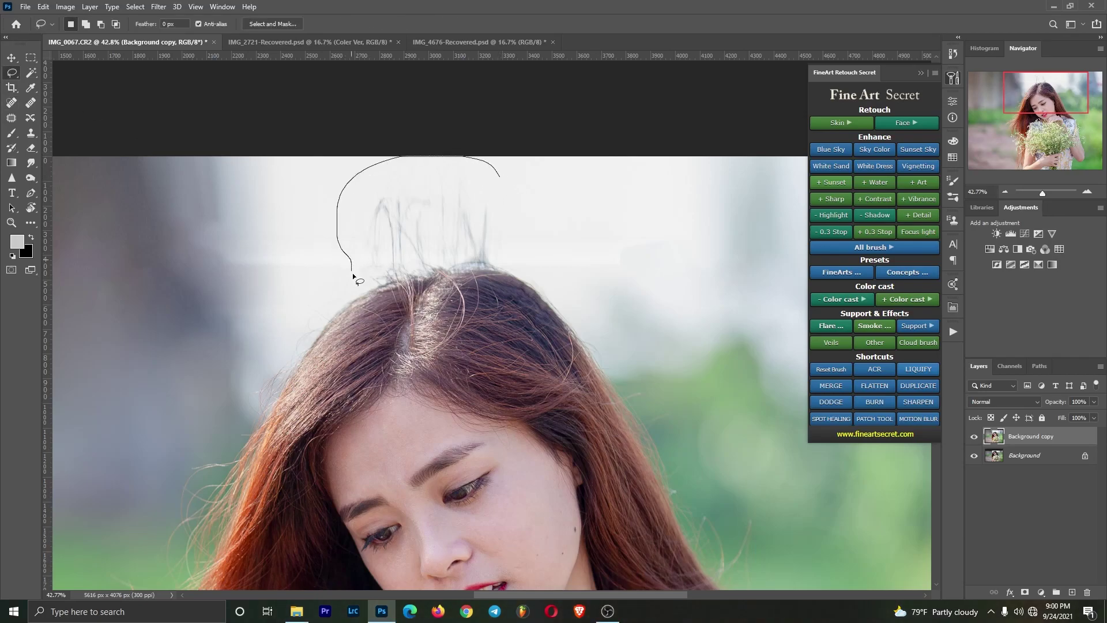
{"action": "left_click_drag", "start_coordinate": [485, 258], "coordinate": [516, 206]}
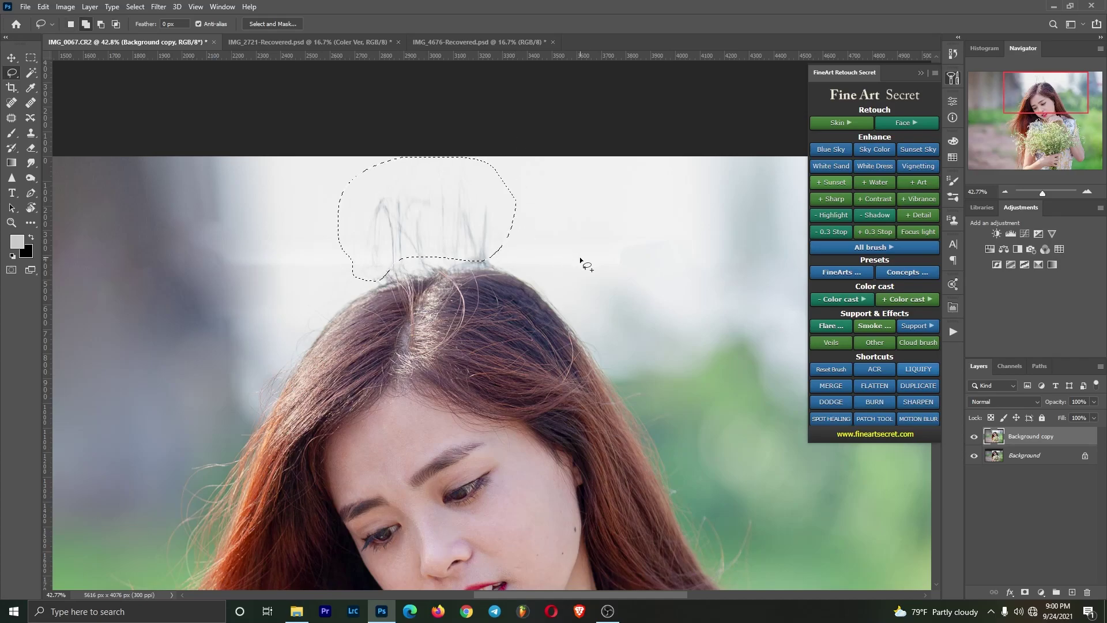
{"action": "key", "text": "shift+F5"}
{"action": "key", "text": "Return"}
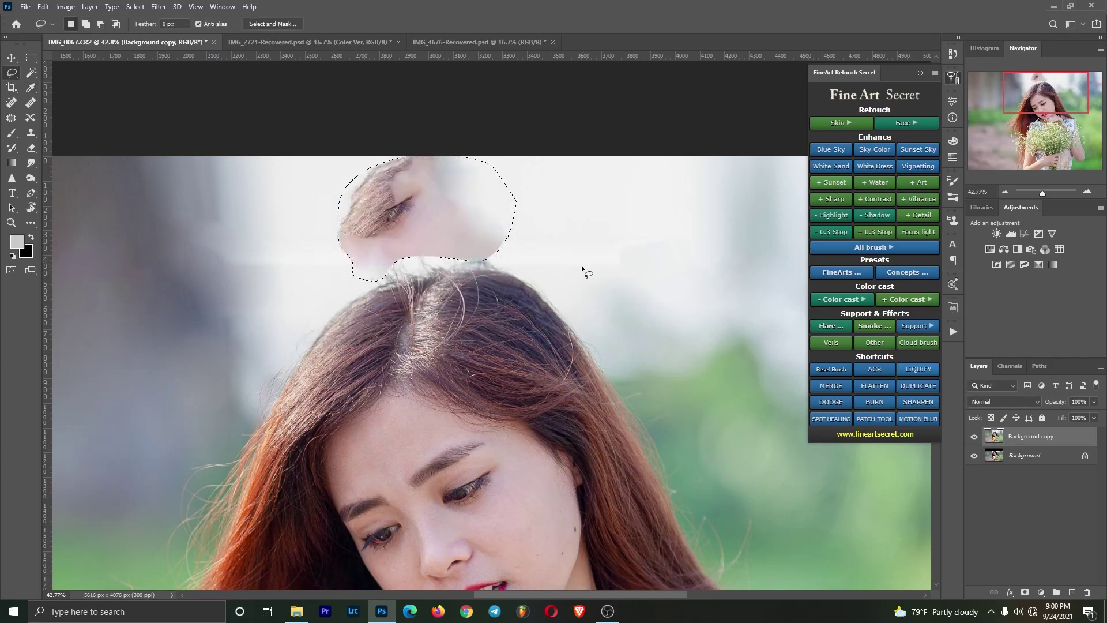
{"action": "key", "text": "ctrl+d"}
{"action": "key", "text": "shift+F5"}
{"action": "key", "text": "Return"}
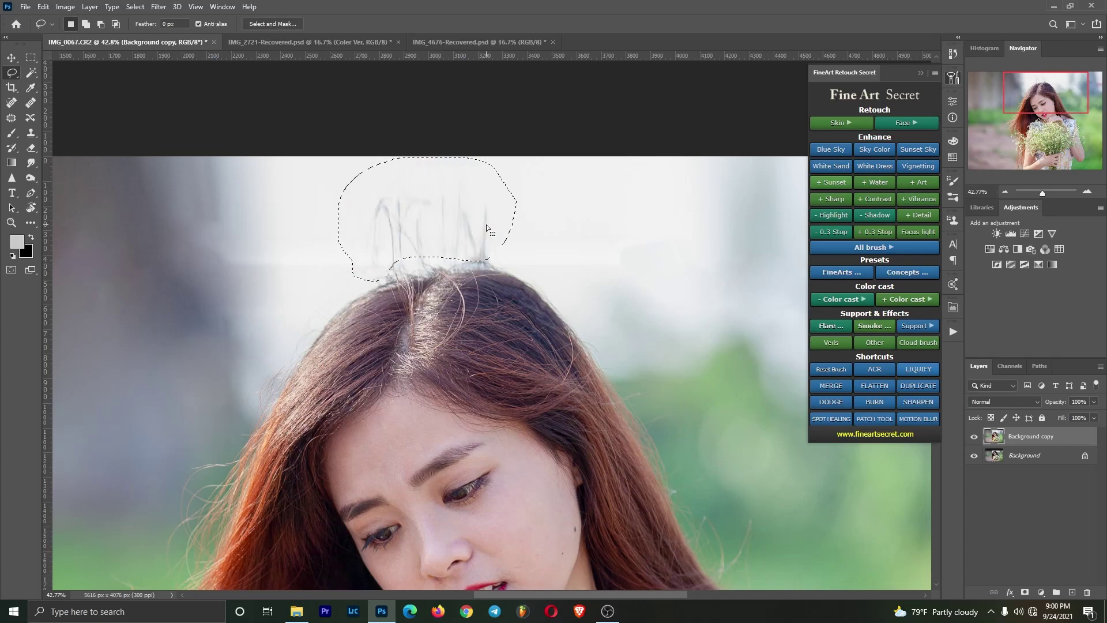
- Clear the selection and remove the leftover hair streaks and stray hairs above the head with the Spot Healing Brush
{"action": "left_click", "coordinate": [10, 102]}
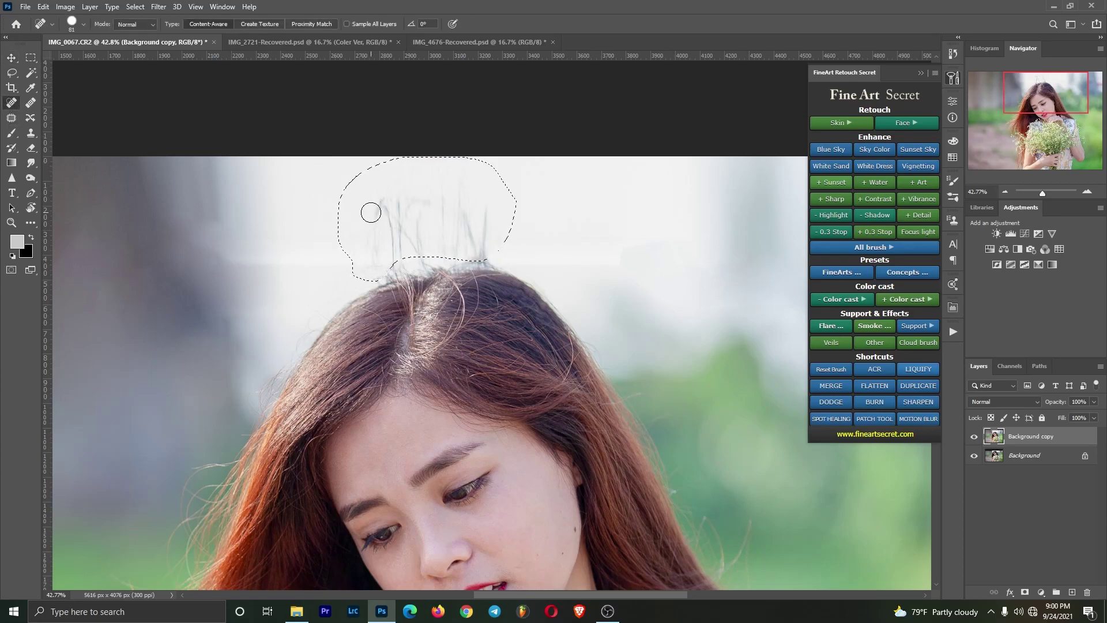
{"action": "key", "text": "ctrl+d"}
{"action": "left_click_drag", "start_coordinate": [381, 198], "coordinate": [380, 209]}
{"action": "left_click", "coordinate": [375, 235]}
{"action": "left_click", "coordinate": [374, 254]}
{"action": "left_click", "coordinate": [348, 263]}
{"action": "left_click", "coordinate": [376, 249]}
{"action": "left_click_drag", "start_coordinate": [398, 232], "coordinate": [400, 219]}
{"action": "left_click", "coordinate": [400, 248]}
{"action": "left_click", "coordinate": [391, 215]}
{"action": "left_click", "coordinate": [400, 199]}
{"action": "left_click", "coordinate": [435, 251]}
{"action": "mouse_move", "coordinate": [433, 245]}
{"action": "left_mouse_down"}
{"action": "mouse_move", "coordinate": [447, 198]}
{"action": "mouse_move", "coordinate": [435, 247]}
{"action": "left_mouse_up"}
{"action": "mouse_move", "coordinate": [457, 192]}
{"action": "left_mouse_down"}
{"action": "mouse_move", "coordinate": [468, 237]}
{"action": "mouse_move", "coordinate": [490, 250]}
{"action": "mouse_move", "coordinate": [396, 254]}
{"action": "mouse_move", "coordinate": [473, 245]}
{"action": "left_mouse_up"}
{"action": "left_click", "coordinate": [493, 217]}
{"action": "left_click", "coordinate": [496, 258]}
{"action": "left_click", "coordinate": [454, 254]}
{"action": "left_click", "coordinate": [411, 240]}
{"action": "left_click", "coordinate": [433, 245]}
{"action": "left_click", "coordinate": [447, 251]}
{"action": "left_click", "coordinate": [381, 256]}
{"action": "mouse_move", "coordinate": [410, 228]}
{"action": "left_mouse_down"}
{"action": "mouse_move", "coordinate": [378, 230]}
{"action": "mouse_move", "coordinate": [373, 254]}
{"action": "left_mouse_up"}
{"action": "left_click", "coordinate": [368, 247]}
{"action": "left_click_drag", "start_coordinate": [395, 217], "coordinate": [420, 206]}
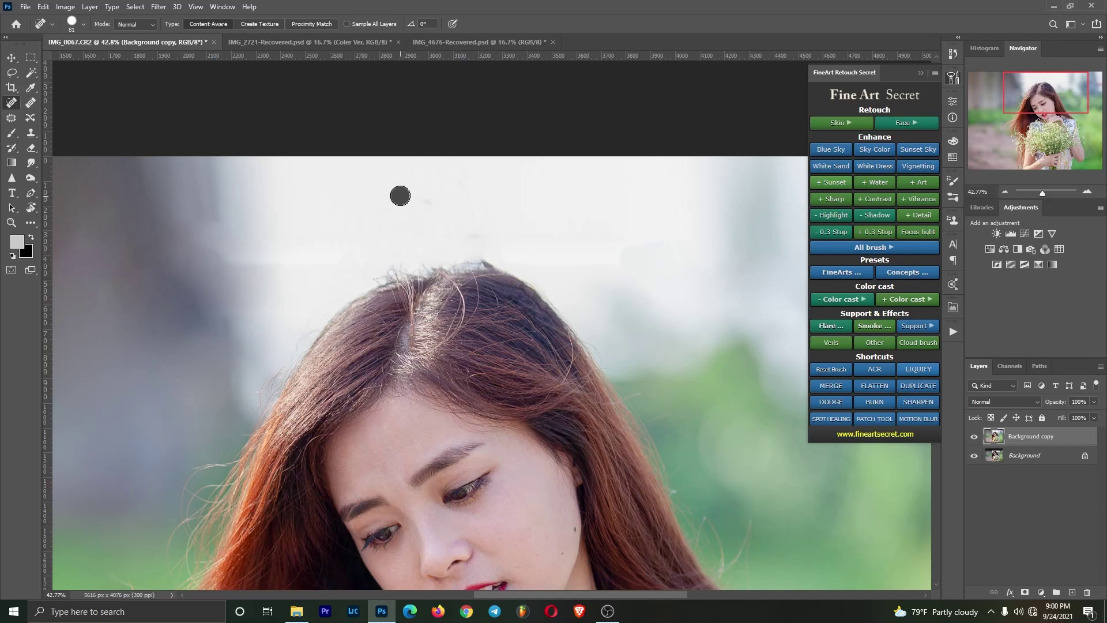
{"action": "left_click", "coordinate": [459, 233]}
{"action": "left_click", "coordinate": [485, 235]}
{"action": "left_click", "coordinate": [469, 207]}
{"action": "left_click", "coordinate": [436, 195]}
{"action": "left_click", "coordinate": [431, 179]}
{"action": "scroll", "coordinate": [474, 216], "scroll_direction": "left", "scroll_amount": 3}
{"action": "left_click_drag", "start_coordinate": [522, 334], "coordinate": [549, 210]}
{"action": "left_click", "coordinate": [436, 153]}
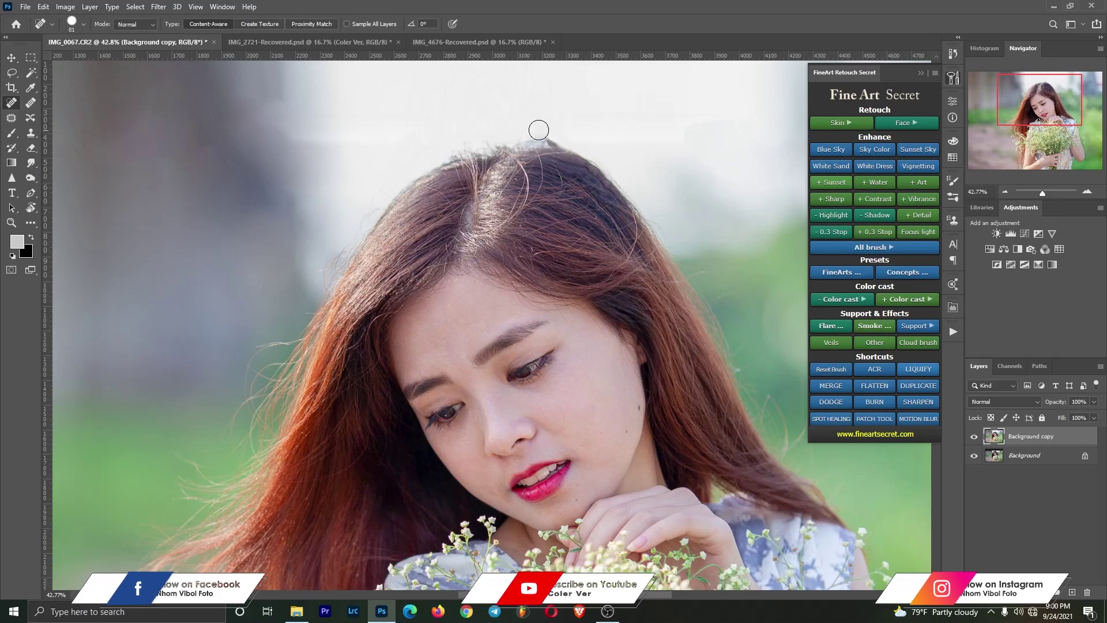
- Collapse the FineArt Retouch Secret panel to uncover the full portrait
{"action": "scroll", "coordinate": [423, 134], "scroll_direction": "down", "scroll_amount": 4}
{"action": "scroll", "coordinate": [576, 312], "scroll_direction": "up", "scroll_amount": 6}
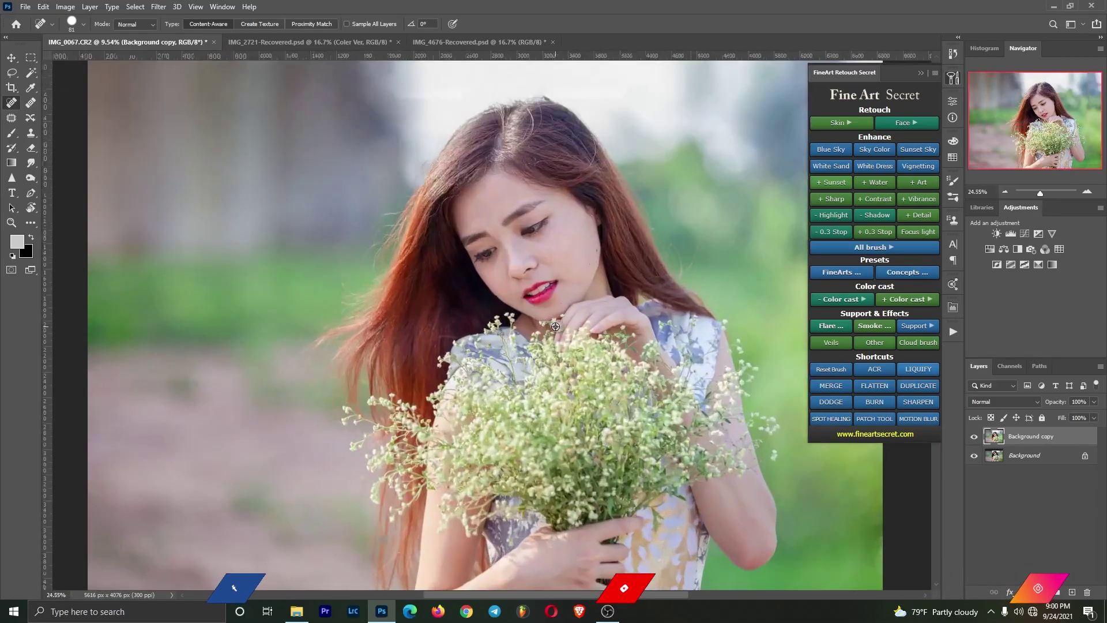
{"action": "scroll", "coordinate": [575, 313], "scroll_direction": "down", "scroll_amount": 5}
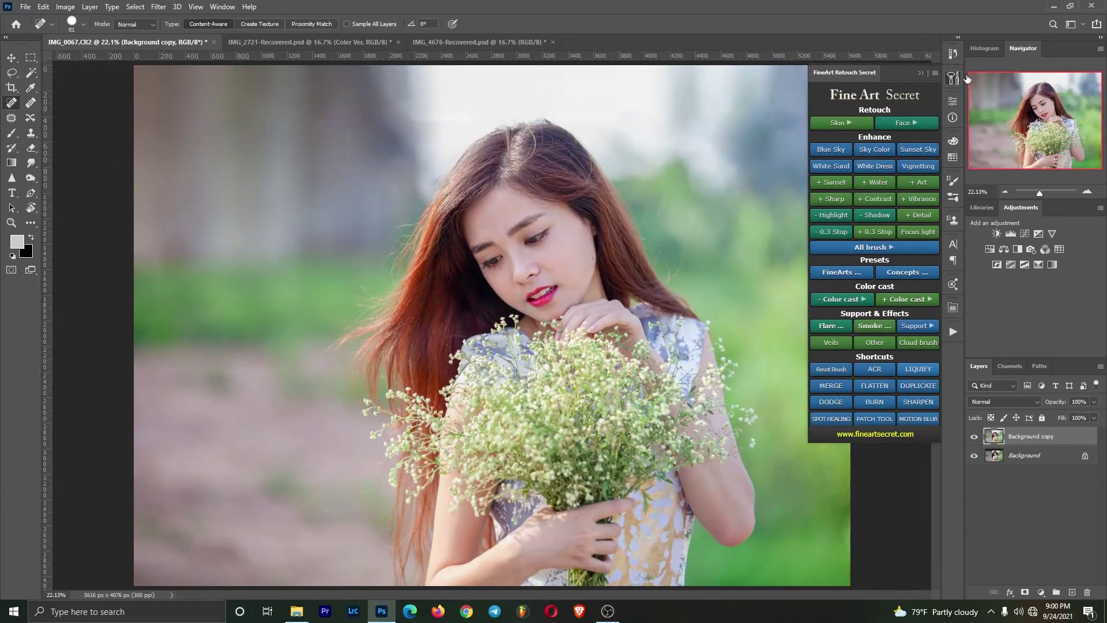
{"action": "left_click", "coordinate": [952, 78]}
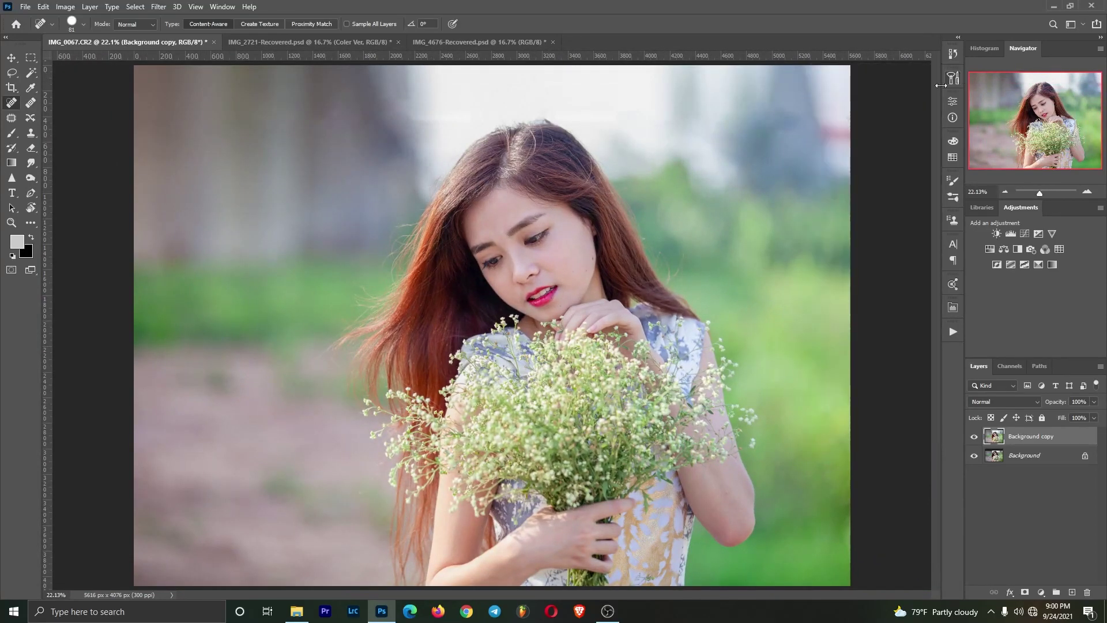
- Spot-heal the remaining seam marks where the dark pillar meets the bright sky beside the head
{"action": "scroll", "coordinate": [409, 216], "scroll_direction": "down", "scroll_amount": 3}
{"action": "scroll", "coordinate": [613, 177], "scroll_direction": "up", "scroll_amount": 4}
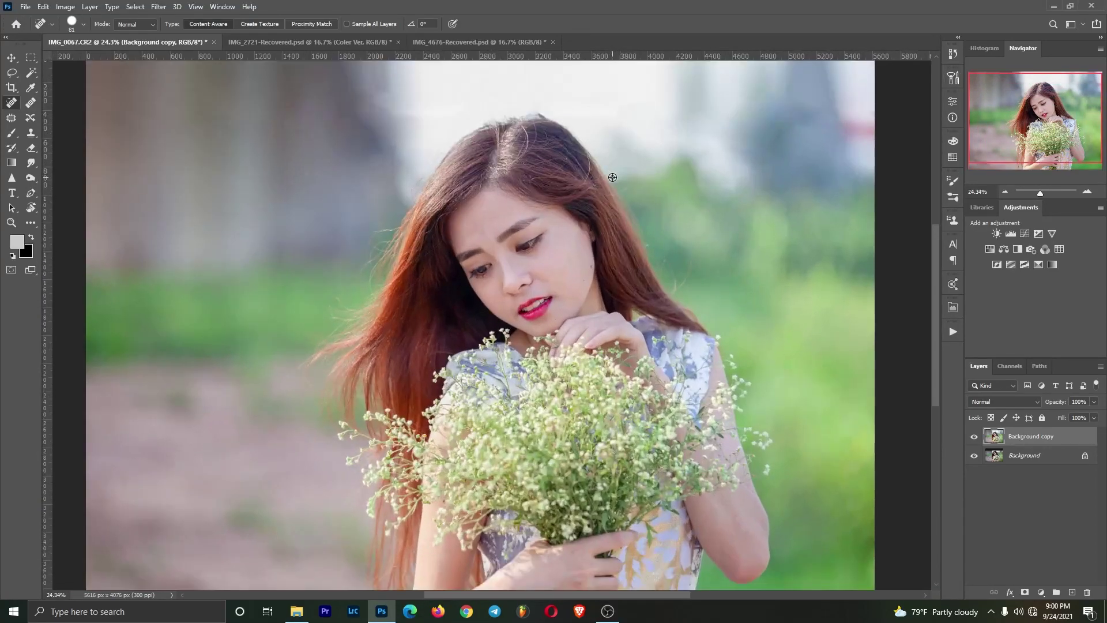
{"action": "scroll", "coordinate": [435, 158], "scroll_direction": "up", "scroll_amount": 4}
{"action": "left_click", "coordinate": [389, 165]}
{"action": "left_click", "coordinate": [352, 174]}
{"action": "left_click", "coordinate": [379, 166]}
{"action": "mouse_move", "coordinate": [410, 167]}
{"action": "left_mouse_down"}
{"action": "mouse_move", "coordinate": [338, 160]}
{"action": "mouse_move", "coordinate": [410, 151]}
{"action": "left_mouse_up"}
{"action": "left_click", "coordinate": [373, 168]}
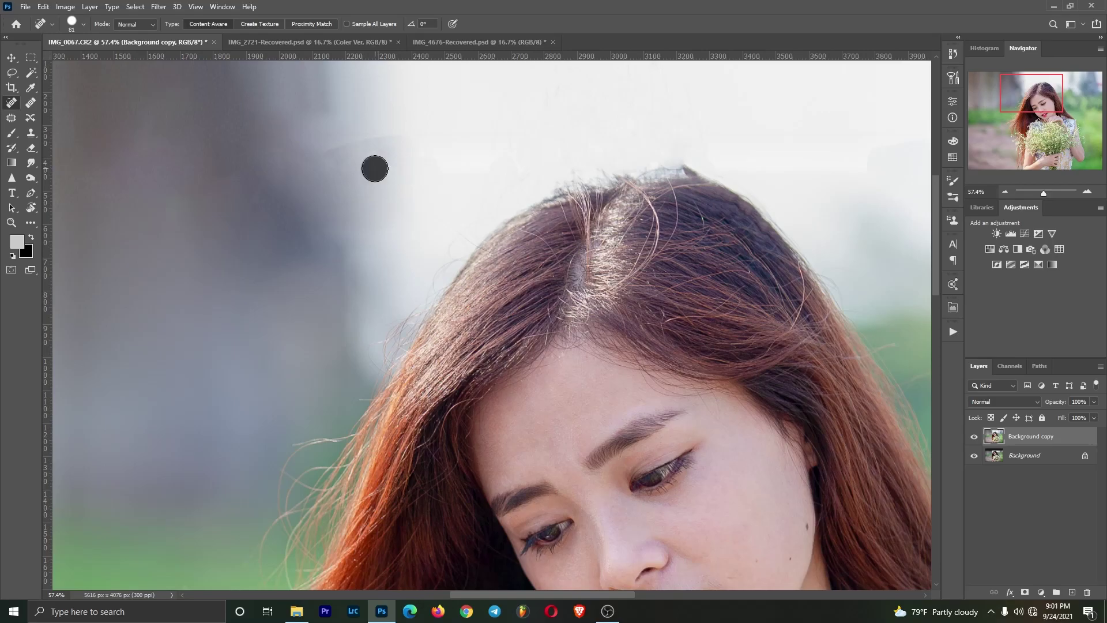
{"action": "left_click", "coordinate": [12, 118]}
{"action": "mouse_move", "coordinate": [395, 112]}
{"action": "left_mouse_down"}
{"action": "mouse_move", "coordinate": [312, 156]}
{"action": "mouse_move", "coordinate": [366, 195]}
{"action": "mouse_move", "coordinate": [432, 152]}
{"action": "left_mouse_up"}
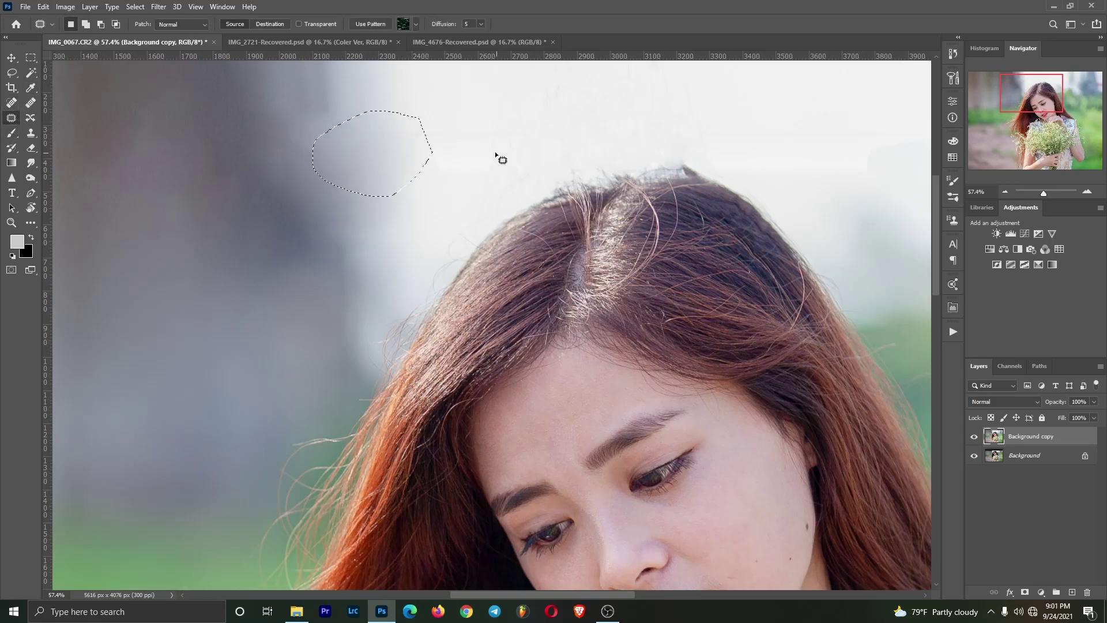
{"action": "scroll", "coordinate": [503, 159], "scroll_direction": "down", "scroll_amount": 3, "text": "alt"}
{"action": "left_click_drag", "start_coordinate": [685, 146], "coordinate": [594, 193]}
{"action": "scroll", "coordinate": [695, 219], "scroll_direction": "down", "scroll_amount": 2}
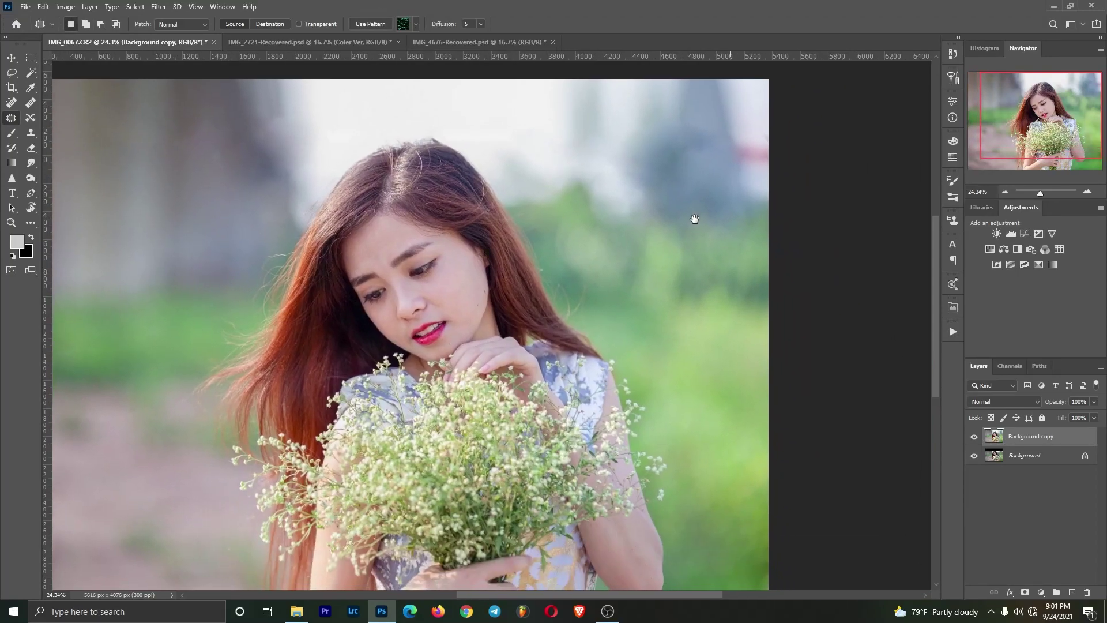
{"action": "scroll", "coordinate": [695, 219], "scroll_direction": "down", "scroll_amount": 2}
{"action": "scroll", "coordinate": [680, 326], "scroll_direction": "left", "scroll_amount": 2}
{"action": "scroll", "coordinate": [681, 326], "scroll_direction": "down", "scroll_amount": 3, "text": "alt"}
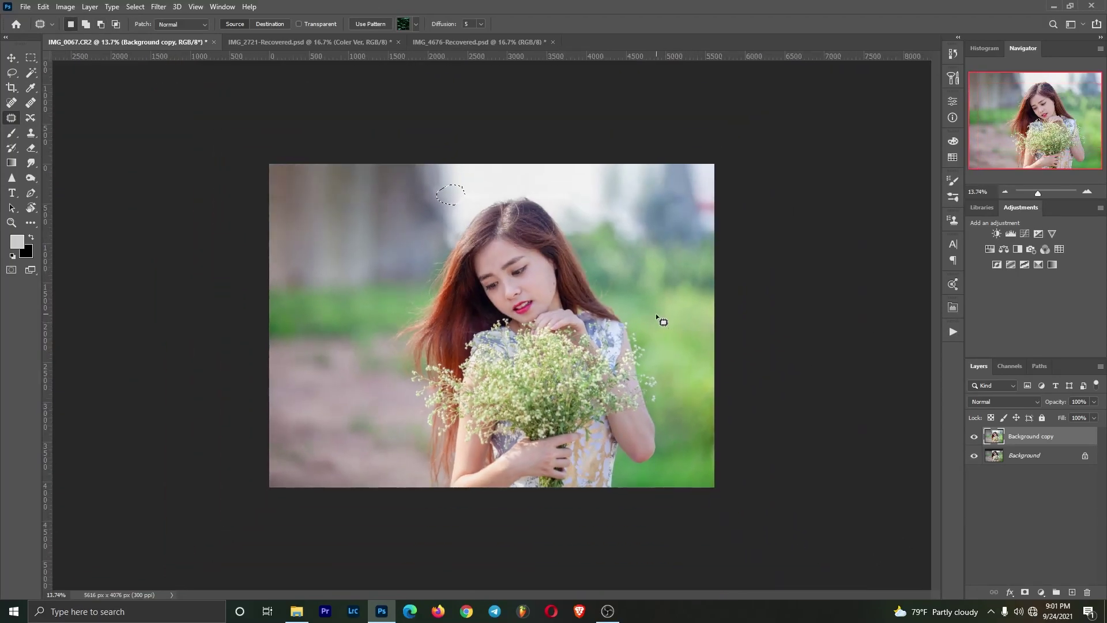
{"action": "key", "text": "ctrl+d"}
{"action": "key", "text": "ctrl+m"}
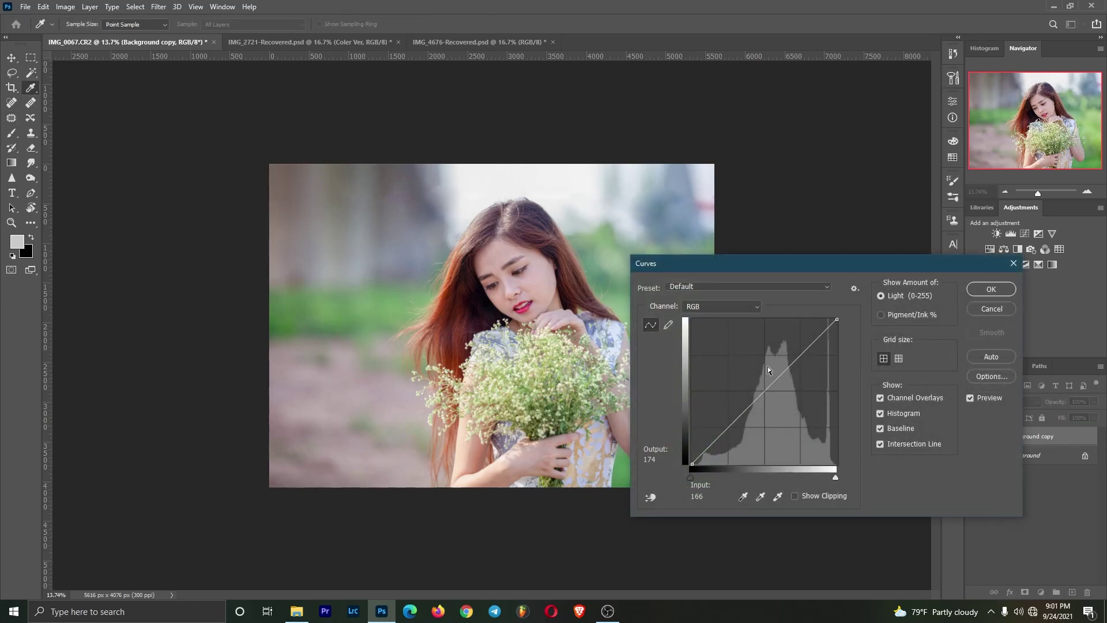
{"action": "left_click", "coordinate": [1007, 305]}
{"action": "key", "text": "j"}
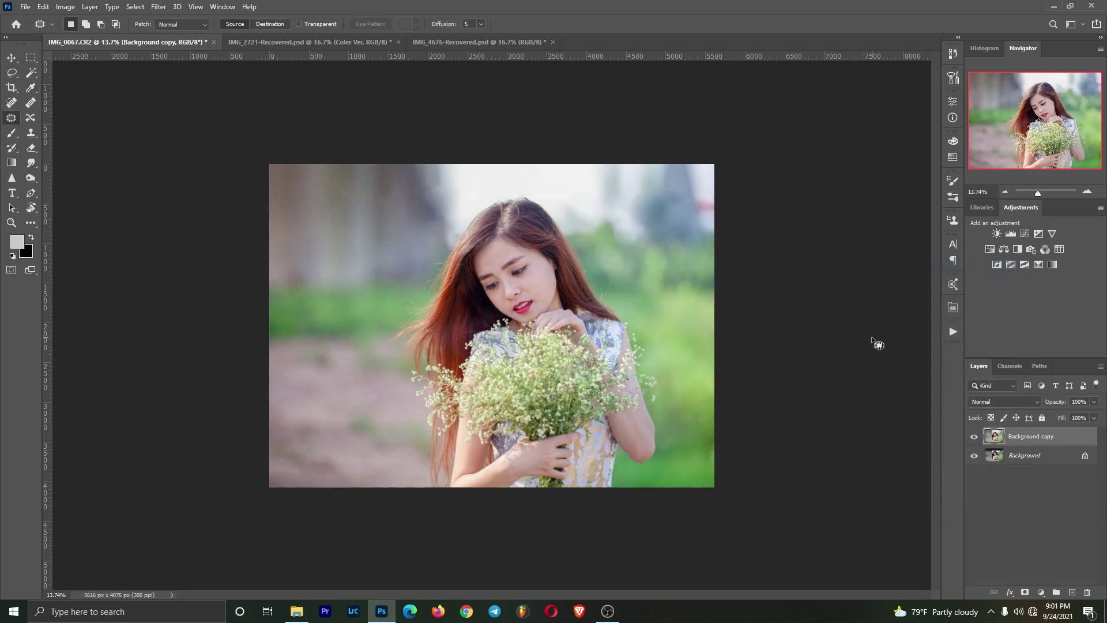
{"action": "key", "text": "m"}
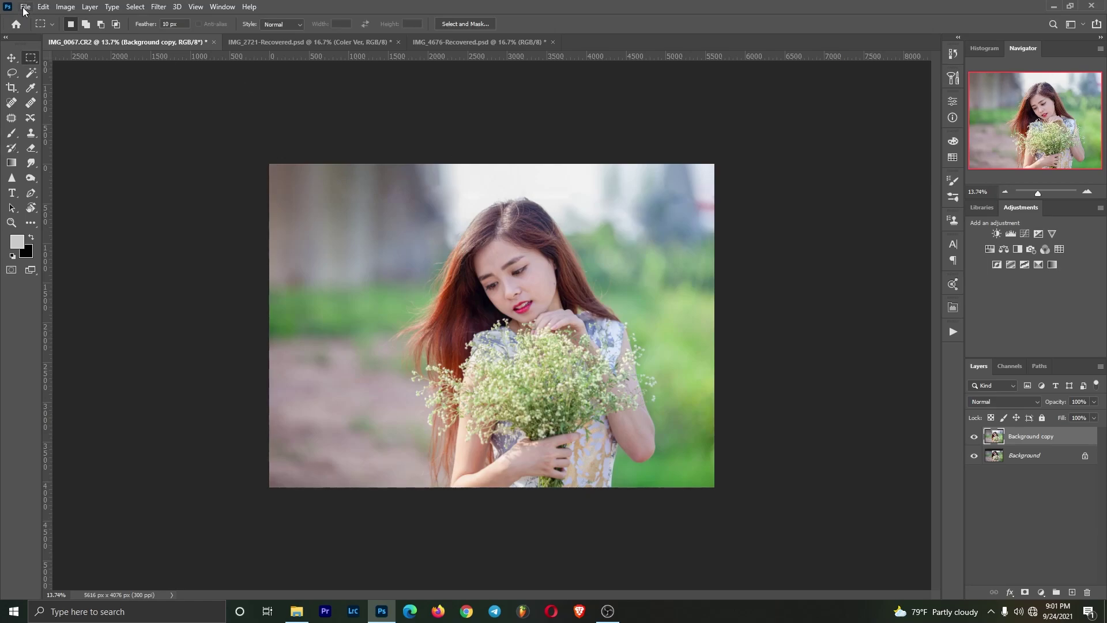
- Open the Nik Collection Color Efex Pro 4 filter on the Background copy layer
{"action": "left_click", "coordinate": [158, 6]}
{"action": "mouse_move", "coordinate": [223, 277]}
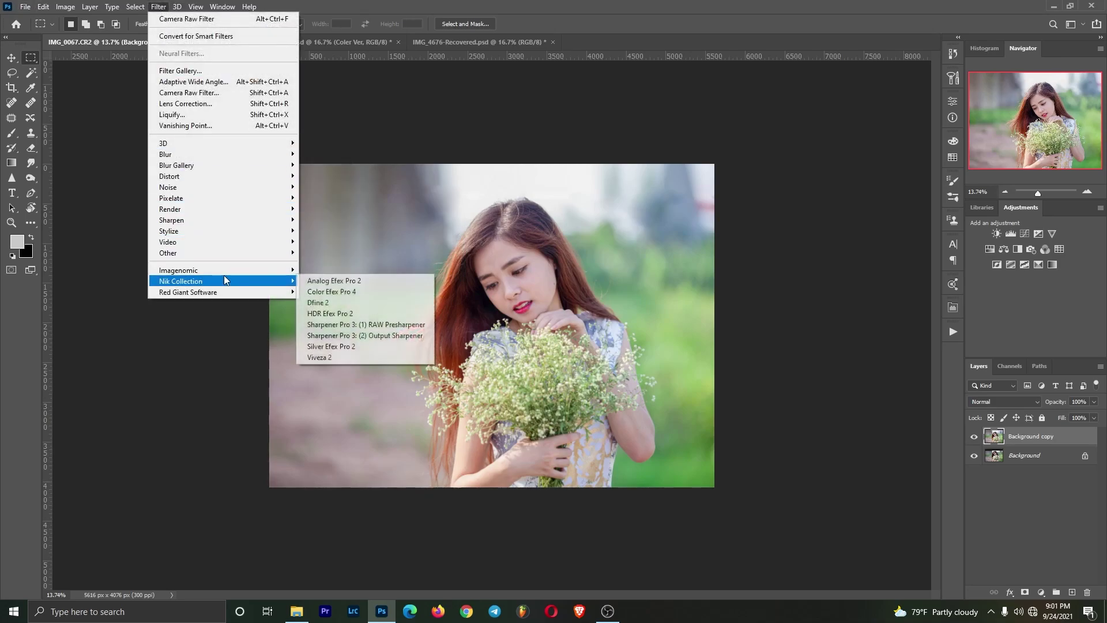
{"action": "left_click", "coordinate": [329, 290]}
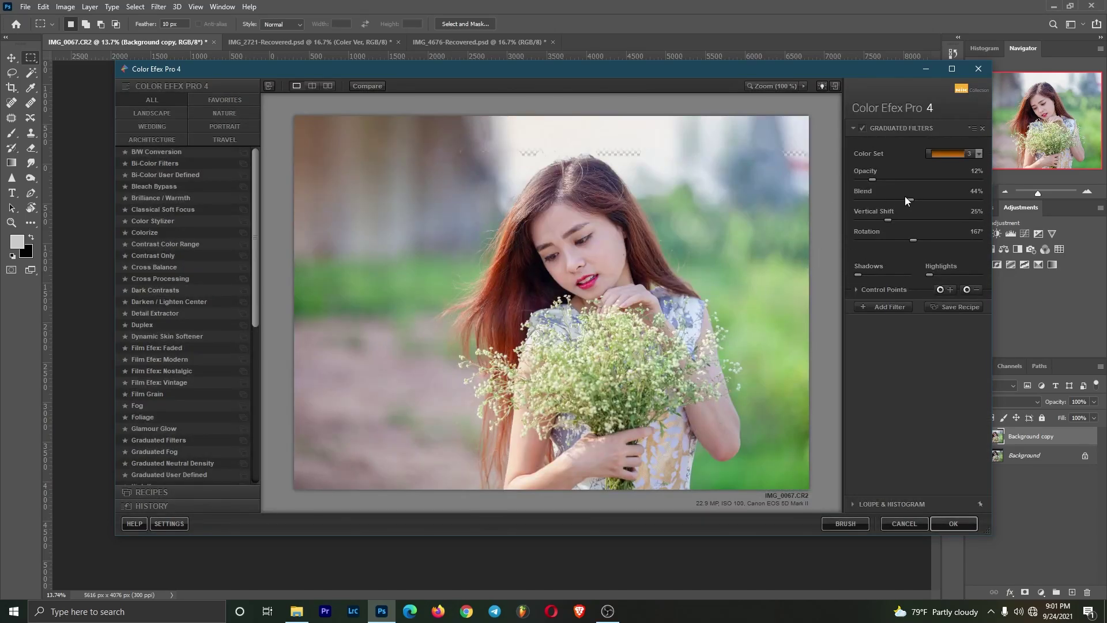
- Preview filters such as Brilliance / Warmth, Darken / Lighten Center, Duplex, Film Efex: Modern and Dynamic Skin Softener on the portrait
{"action": "left_click", "coordinate": [175, 198]}
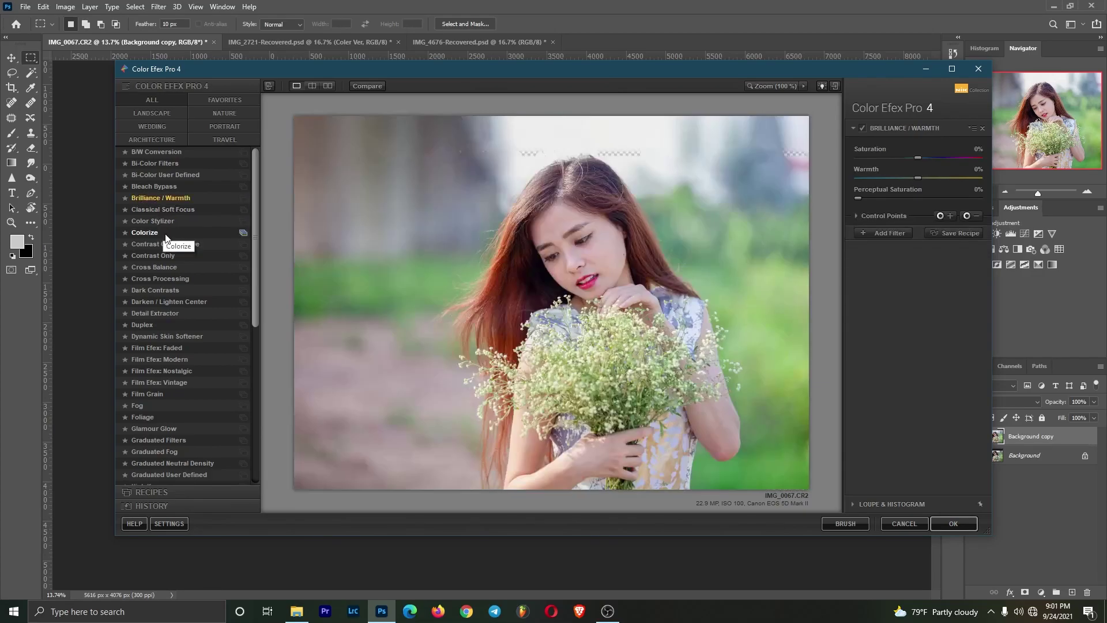
{"action": "left_click", "coordinate": [165, 233]}
{"action": "left_click", "coordinate": [154, 313]}
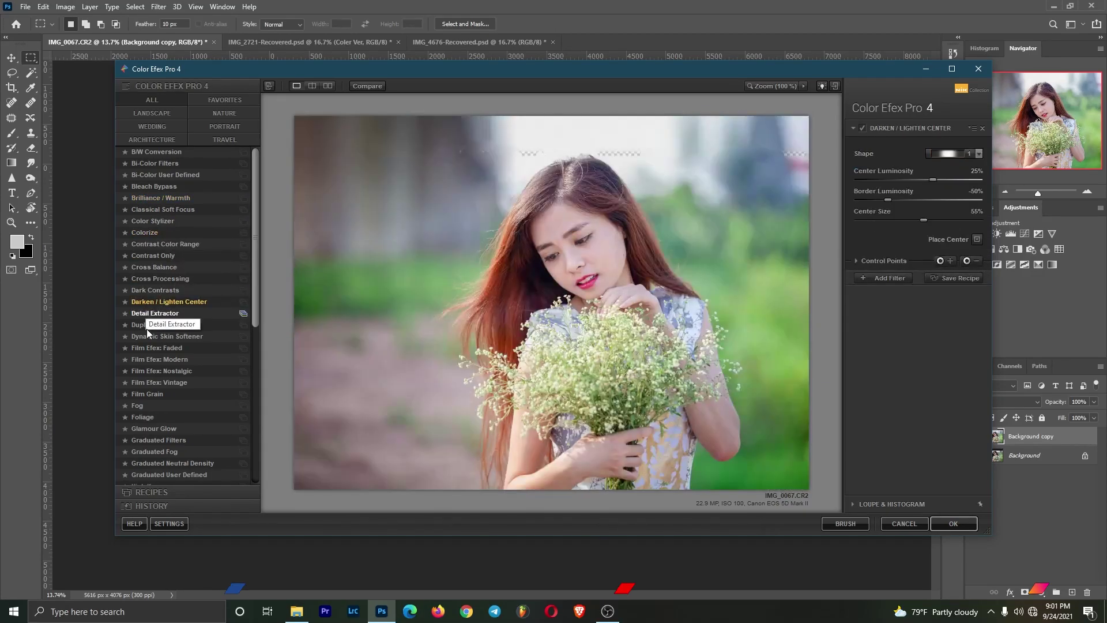
{"action": "left_click", "coordinate": [144, 327]}
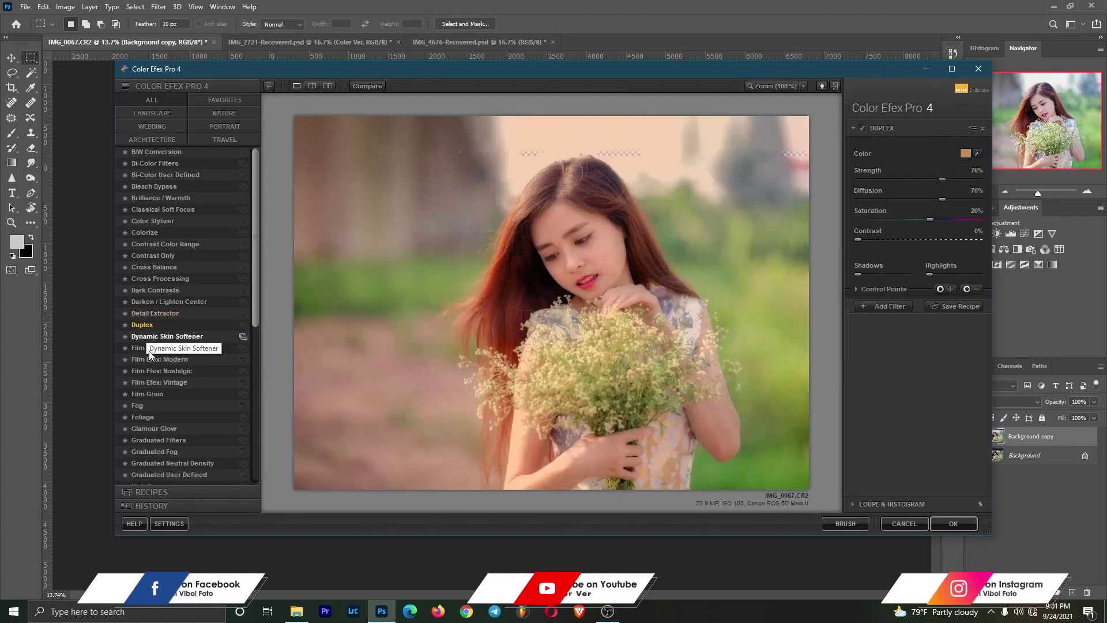
{"action": "left_click", "coordinate": [152, 360]}
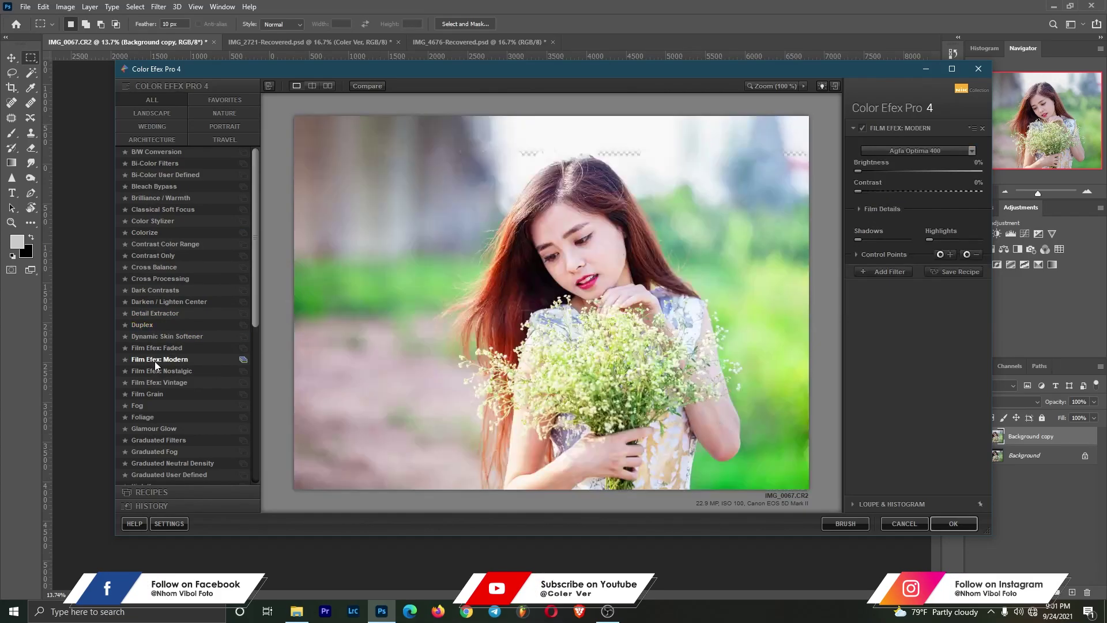
{"action": "left_click", "coordinate": [160, 340]}
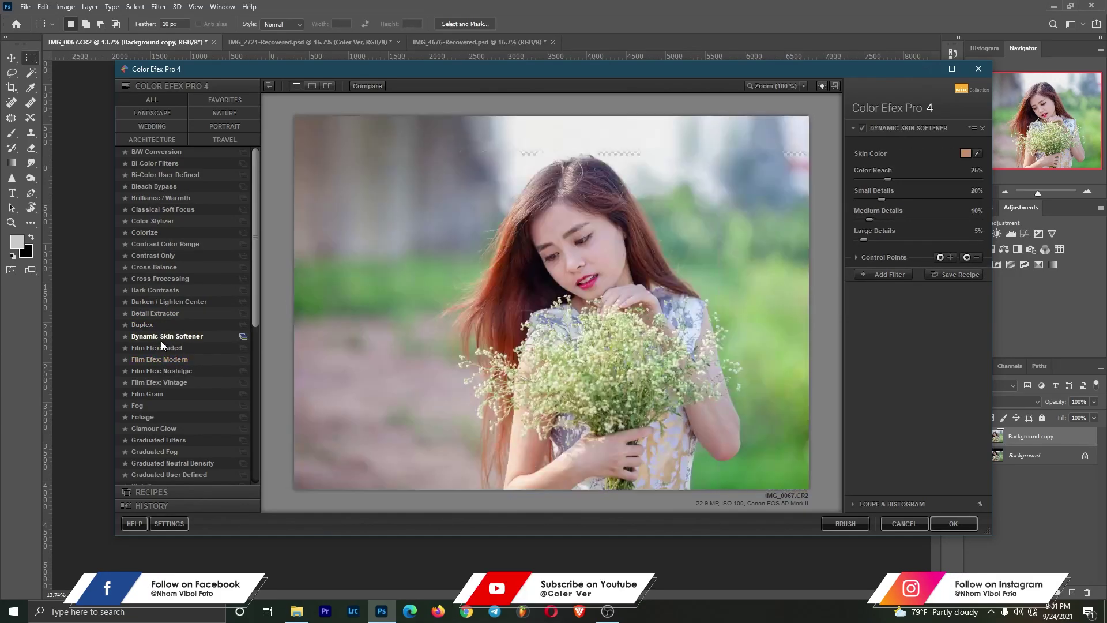
- Preview more filters on the portrait, including Contrast Only, Cross Balance, Cross Processing, Dark Contrasts and Detail Extractor
{"action": "left_click", "coordinate": [158, 153]}
{"action": "left_click", "coordinate": [158, 174]}
{"action": "left_click", "coordinate": [158, 188]}
{"action": "left_click", "coordinate": [158, 198]}
{"action": "left_click", "coordinate": [155, 257]}
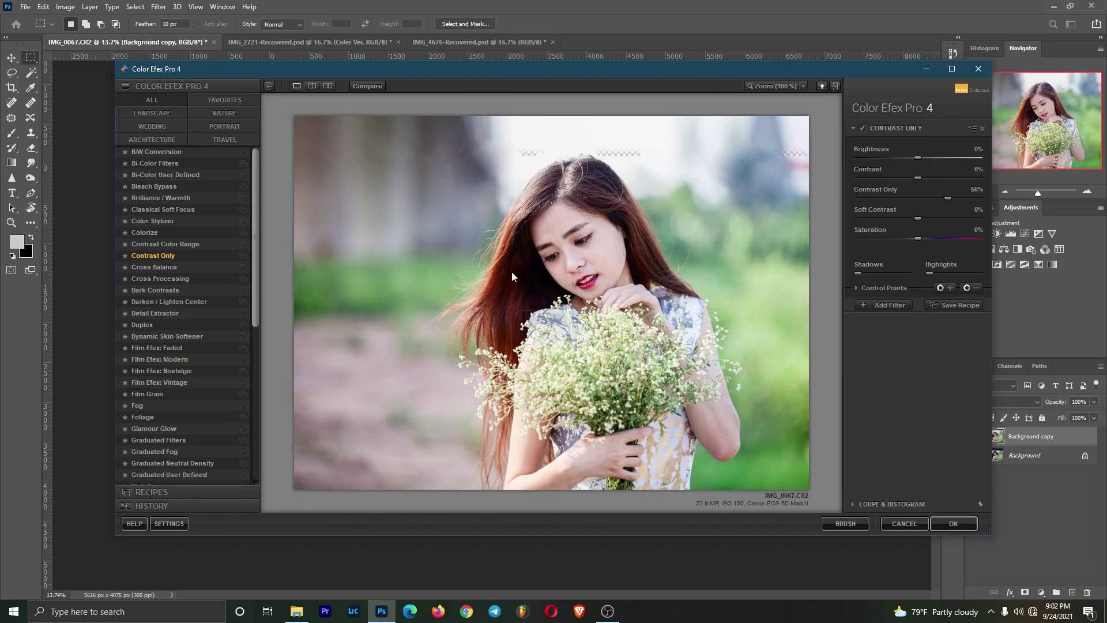
{"action": "left_click", "coordinate": [187, 267]}
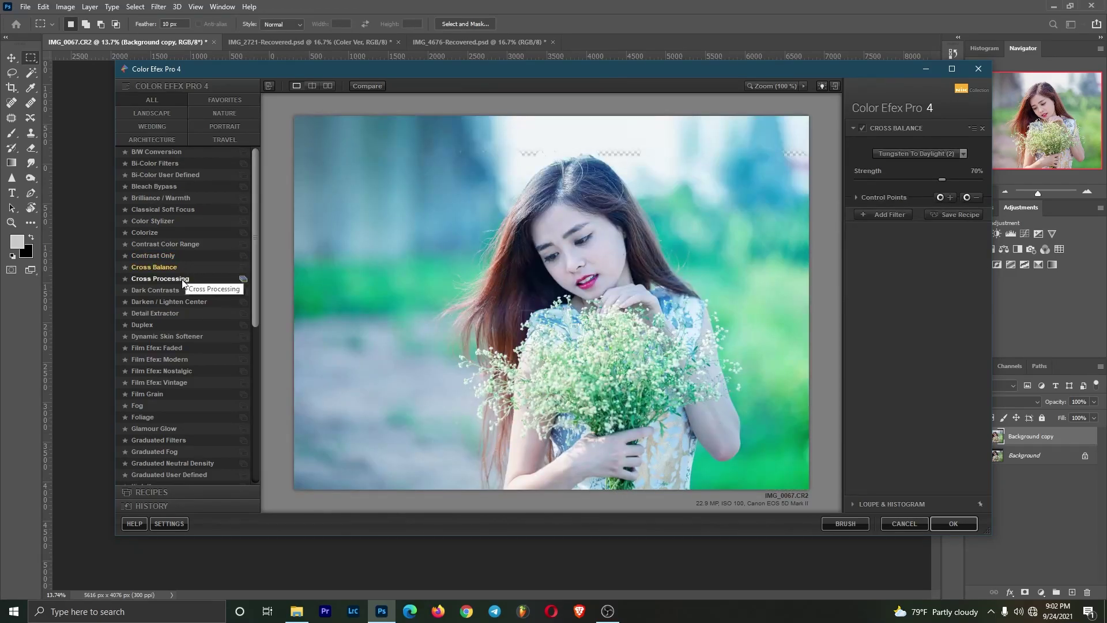
{"action": "left_click", "coordinate": [184, 282]}
{"action": "left_click", "coordinate": [155, 293]}
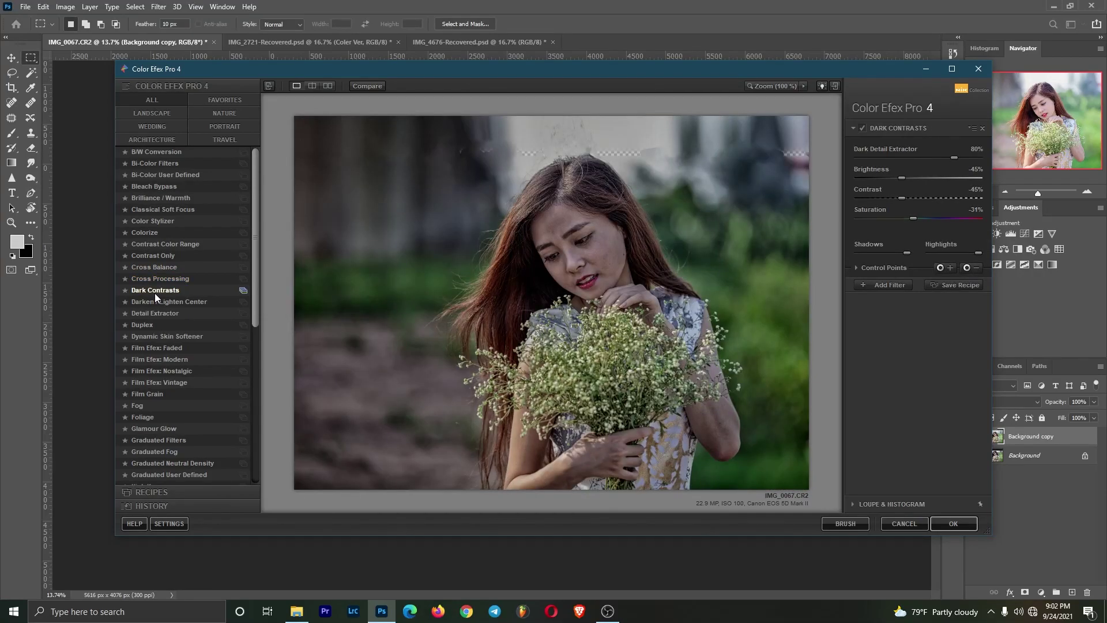
{"action": "left_click", "coordinate": [154, 302]}
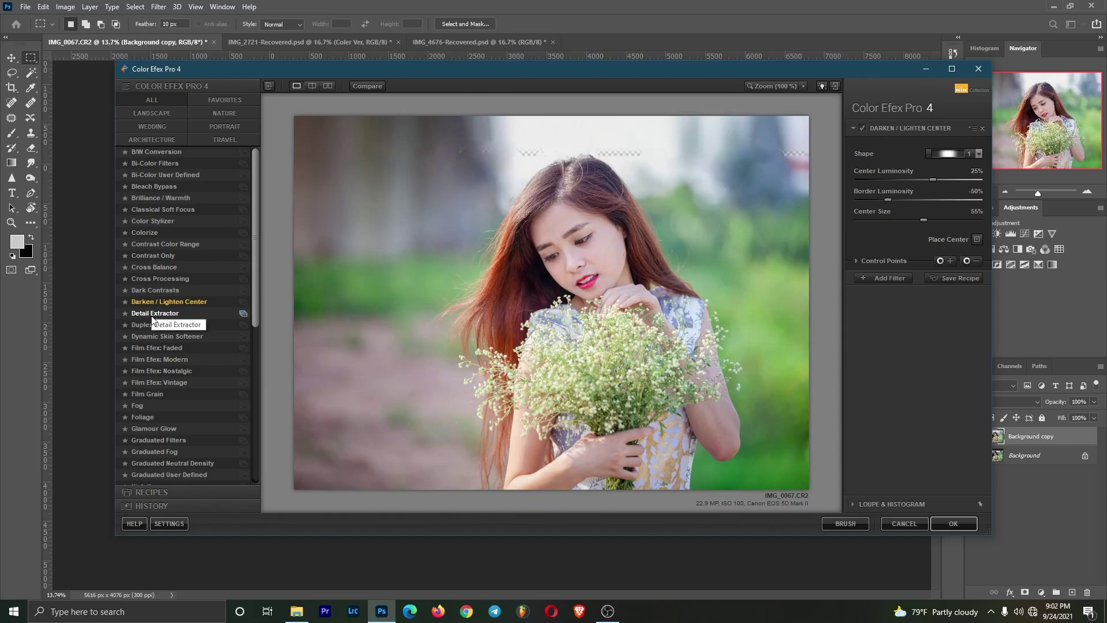
{"action": "left_click", "coordinate": [152, 315]}
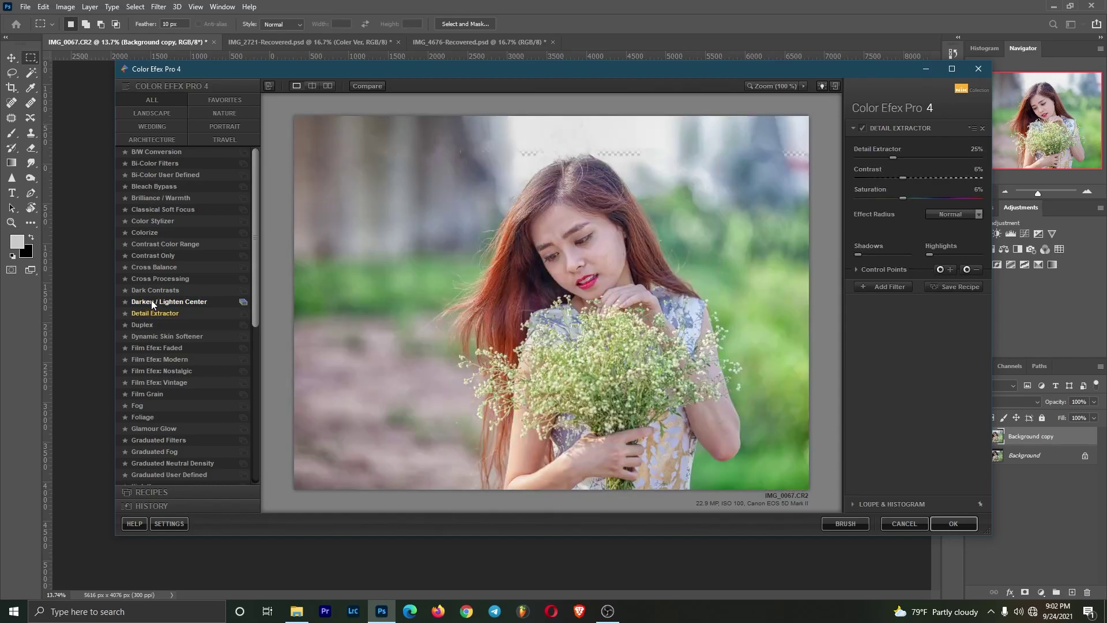
- Choose the Darken / Lighten Center filter, compare its presets and apply 02 - Maximum Depth
{"action": "left_click", "coordinate": [151, 300]}
{"action": "left_click", "coordinate": [243, 301]}
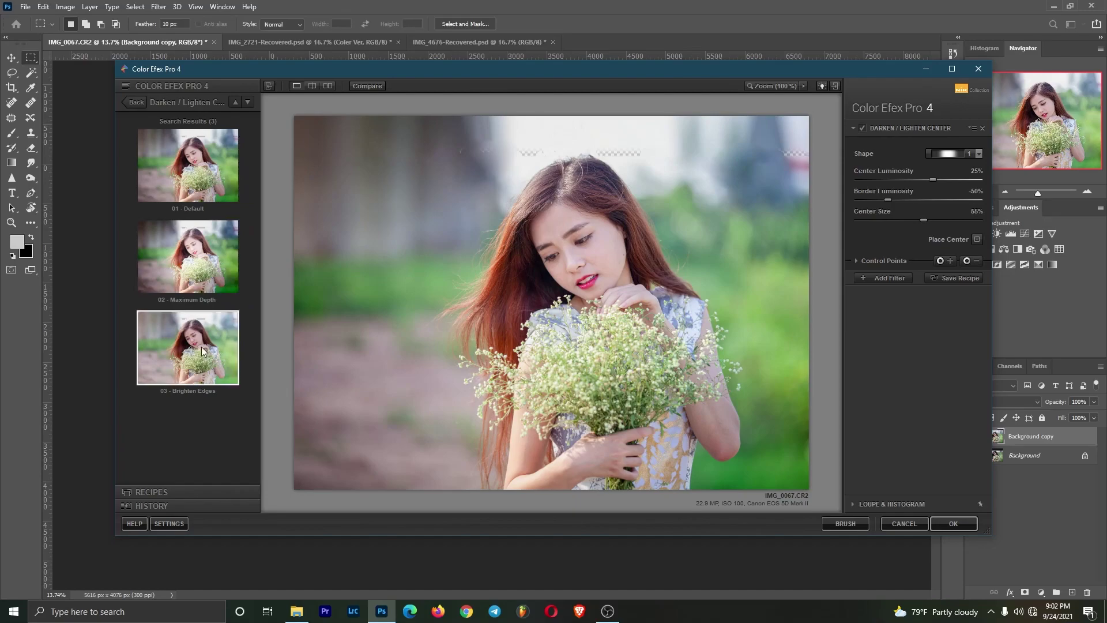
{"action": "left_click", "coordinate": [202, 351]}
{"action": "left_click", "coordinate": [193, 280]}
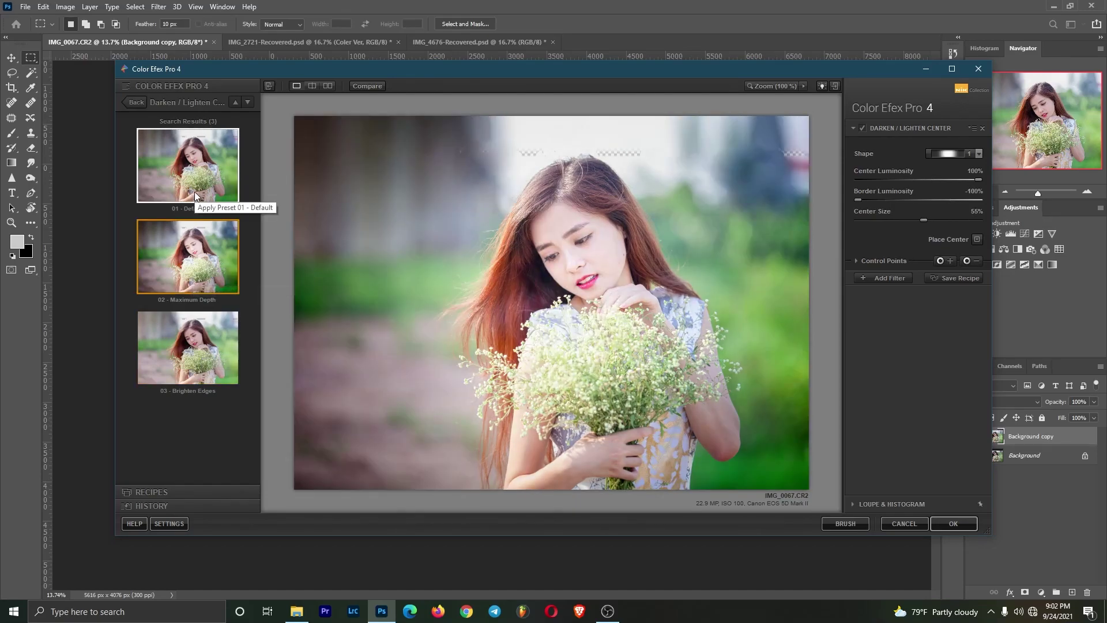
{"action": "left_click_drag", "start_coordinate": [977, 177], "coordinate": [949, 175]}
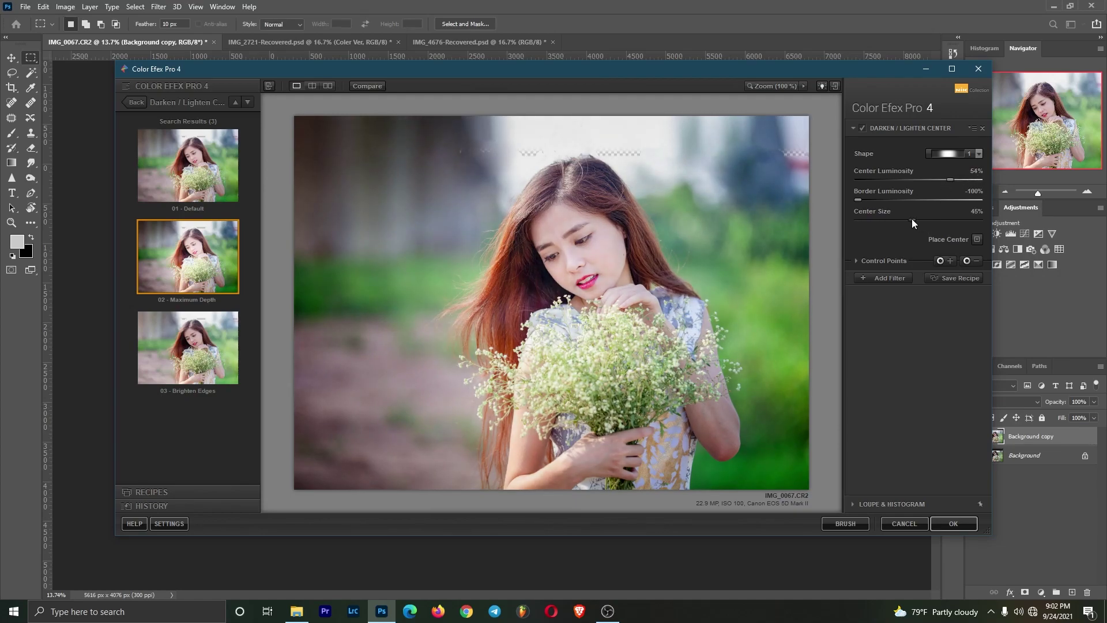
{"action": "left_click", "coordinate": [167, 178]}
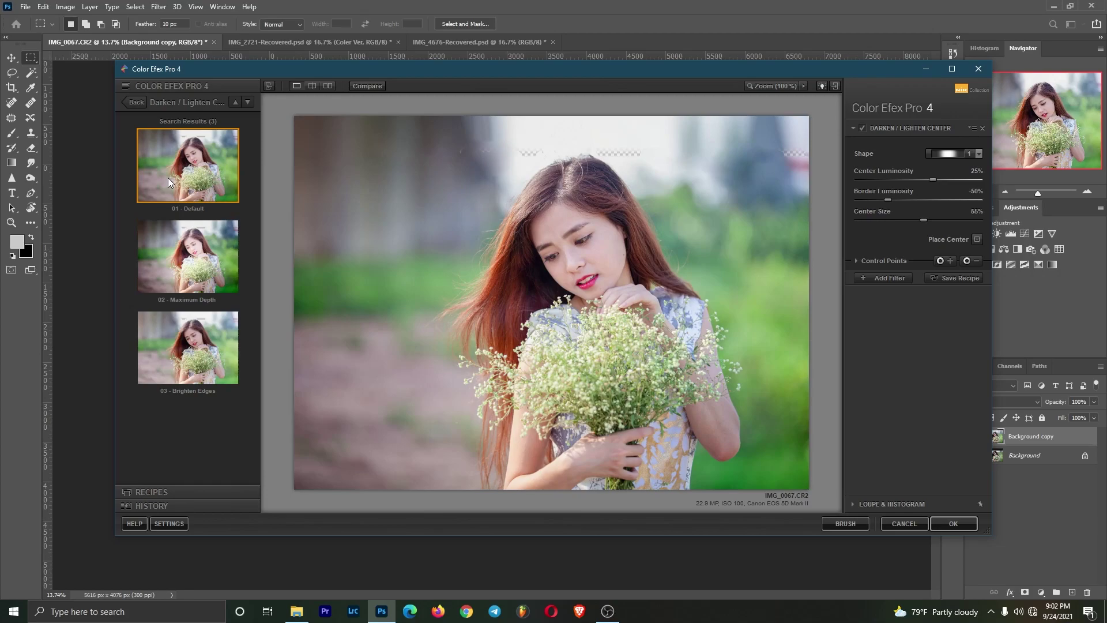
{"action": "left_click", "coordinate": [186, 252]}
{"action": "left_click", "coordinate": [185, 176]}
{"action": "left_click", "coordinate": [197, 290]}
{"action": "left_click", "coordinate": [193, 316]}
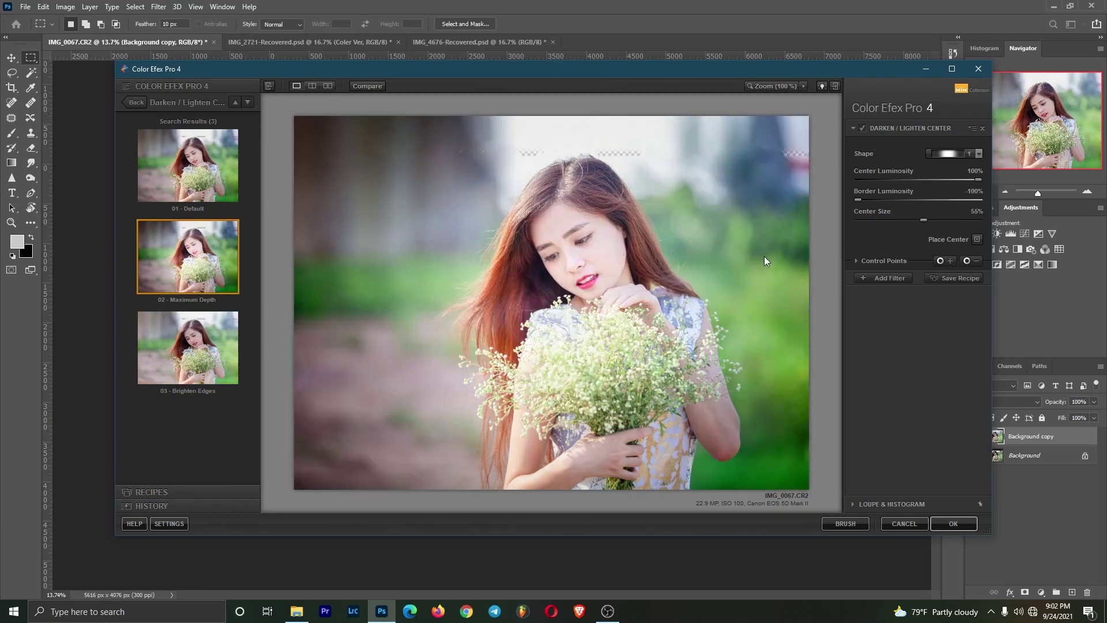
- Set Center Luminosity to 33%, Border Luminosity to -62% and Center Size to 58%, and apply the filter
{"action": "mouse_move", "coordinate": [923, 219]}
{"action": "left_mouse_down"}
{"action": "mouse_move", "coordinate": [897, 220]}
{"action": "mouse_move", "coordinate": [946, 228]}
{"action": "mouse_move", "coordinate": [927, 233]}
{"action": "left_mouse_up"}
{"action": "left_click_drag", "start_coordinate": [860, 199], "coordinate": [885, 212]}
{"action": "left_click_drag", "start_coordinate": [979, 183], "coordinate": [957, 183]}
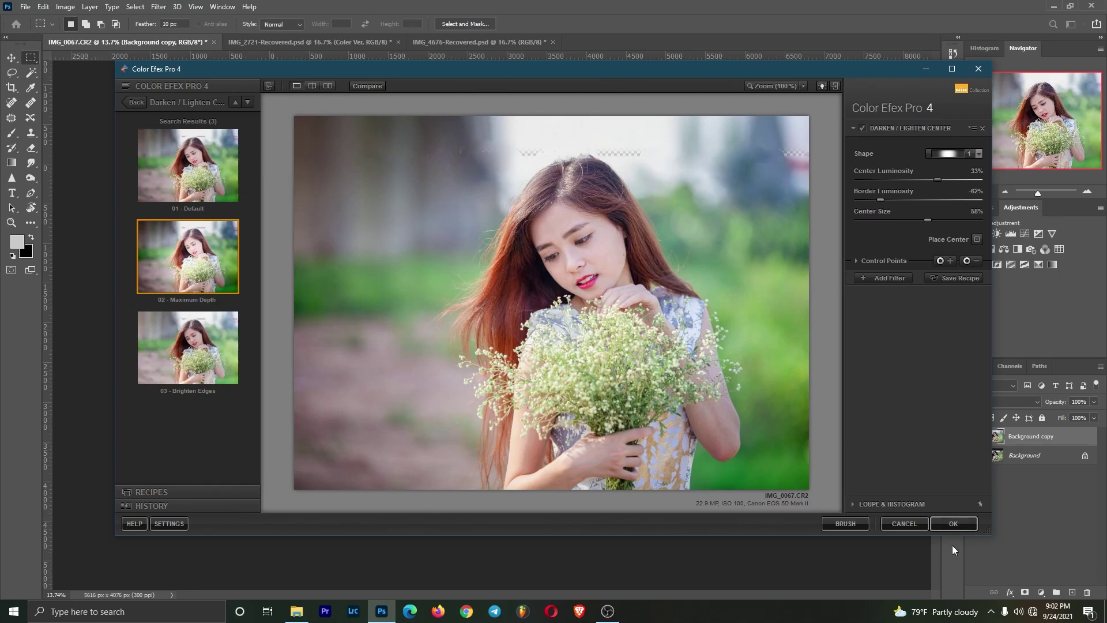
{"action": "left_click", "coordinate": [953, 524]}
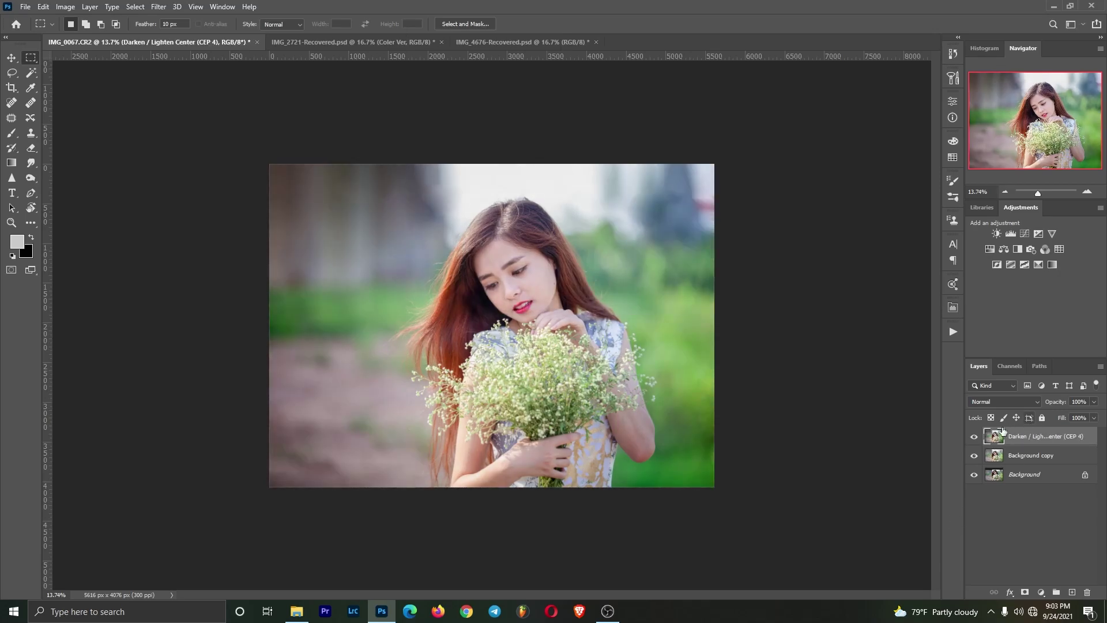
- Toggle the visibility of the Darken / Lighten Center layer repeatedly to compare the image before and after the filter
{"action": "left_click", "coordinate": [975, 437]}
{"action": "left_click", "coordinate": [975, 437]}
{"action": "left_click", "coordinate": [975, 437]}
{"action": "left_click", "coordinate": [975, 437]}
{"action": "left_click", "coordinate": [975, 436]}
{"action": "left_click", "coordinate": [975, 437]}
{"action": "left_click", "coordinate": [975, 436]}
{"action": "left_click", "coordinate": [975, 437]}
- Hide all three layers and show them again one by one to compare the editing stages
{"action": "left_click_drag", "start_coordinate": [974, 442], "coordinate": [978, 479]}
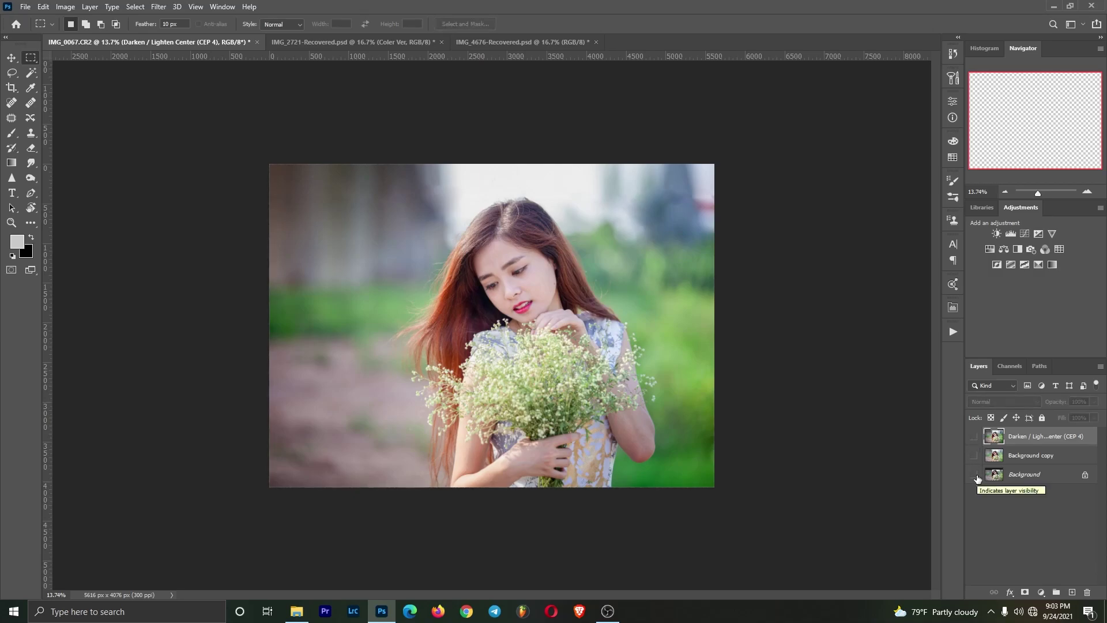
{"action": "left_click", "coordinate": [976, 459]}
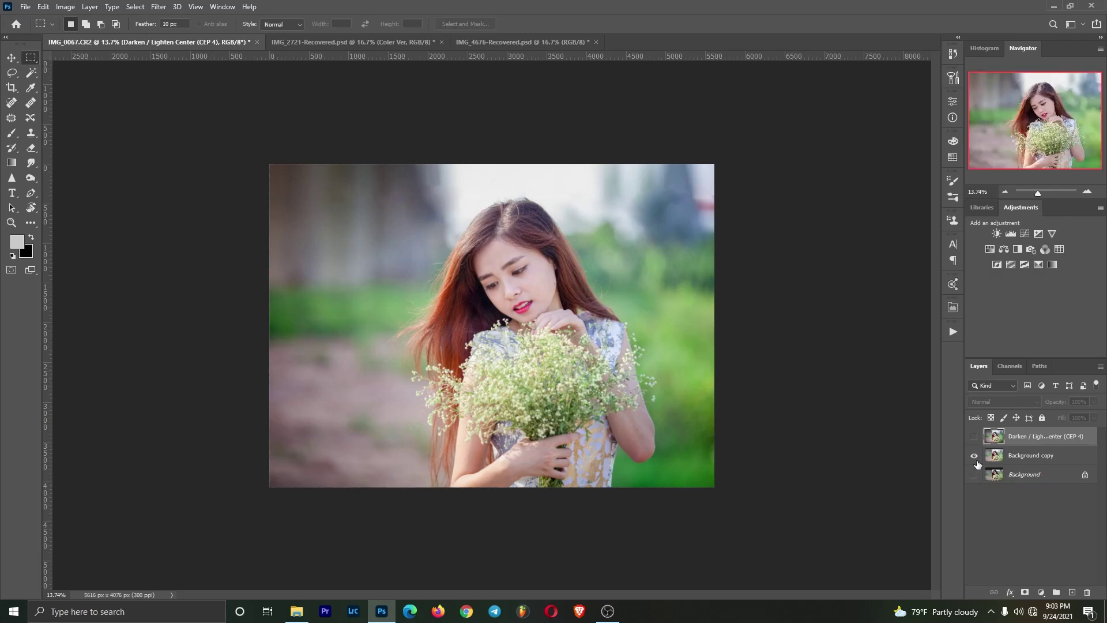
{"action": "left_click", "coordinate": [974, 436]}
{"action": "left_click", "coordinate": [976, 474]}
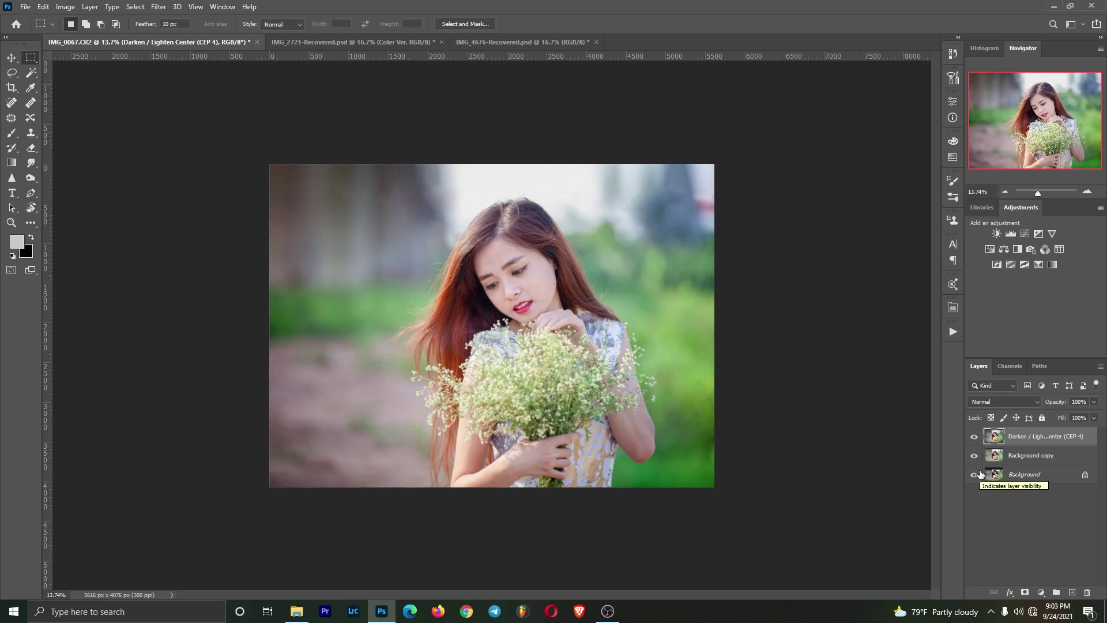
- Save the layered image on the computer as IMG_0067.psd in Photoshop format with Maximize Compatibility on
{"action": "key", "text": "ctrl+s"}
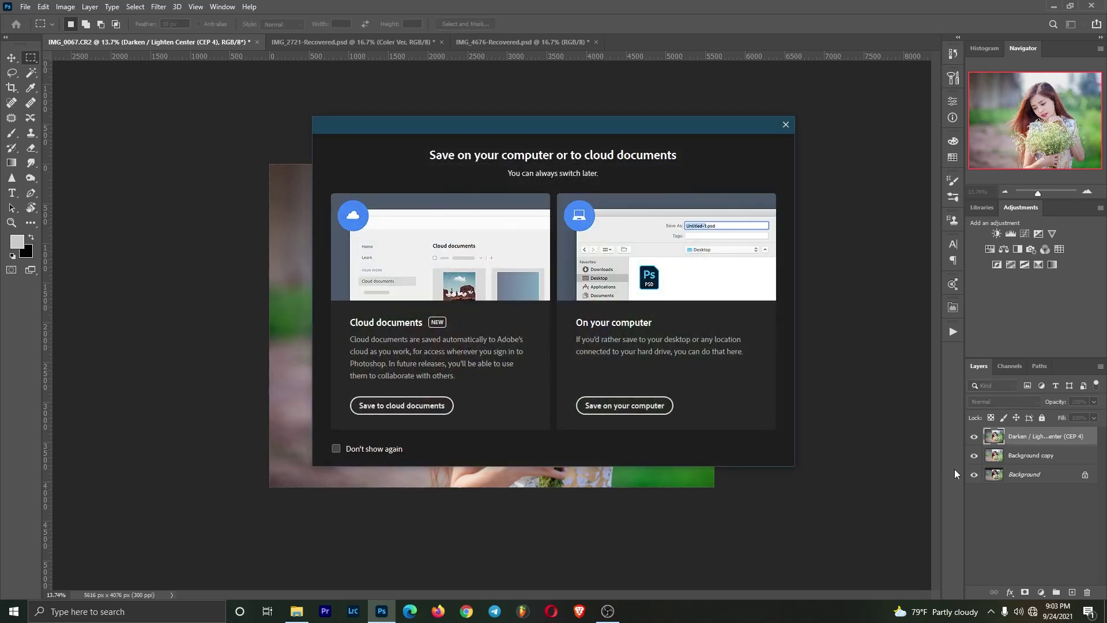
{"action": "left_click", "coordinate": [663, 407]}
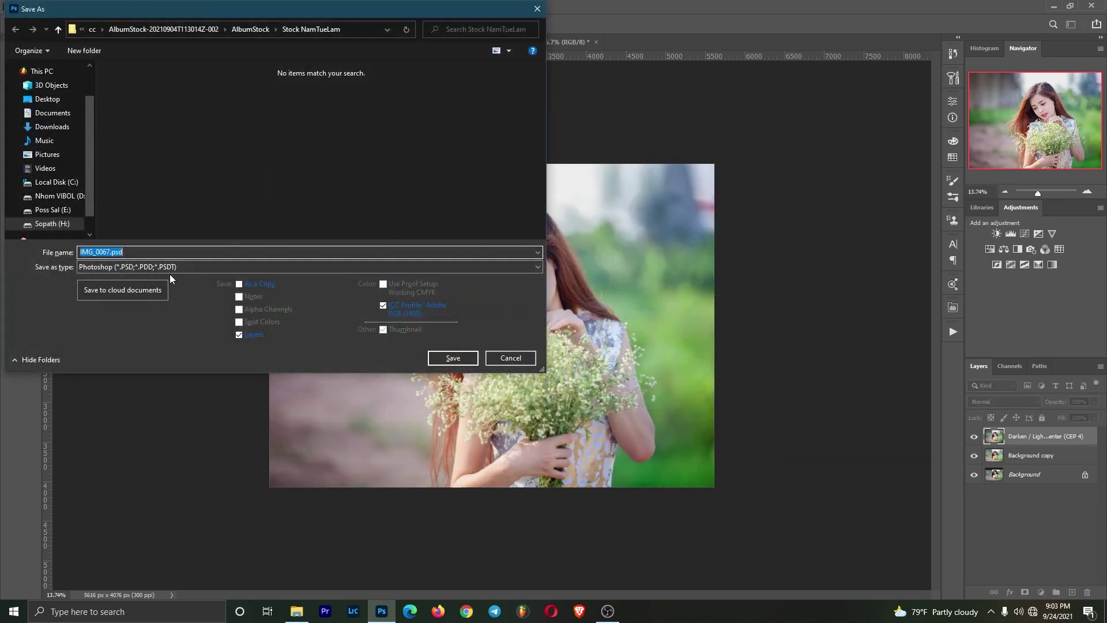
{"action": "left_click", "coordinate": [448, 357]}
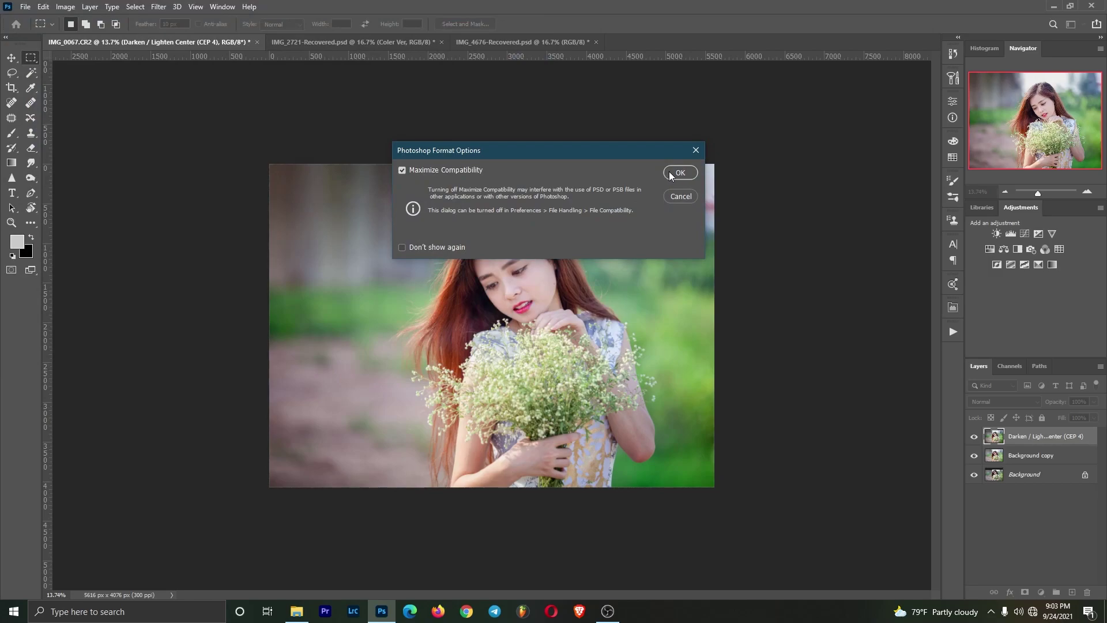
{"action": "left_click", "coordinate": [679, 173]}
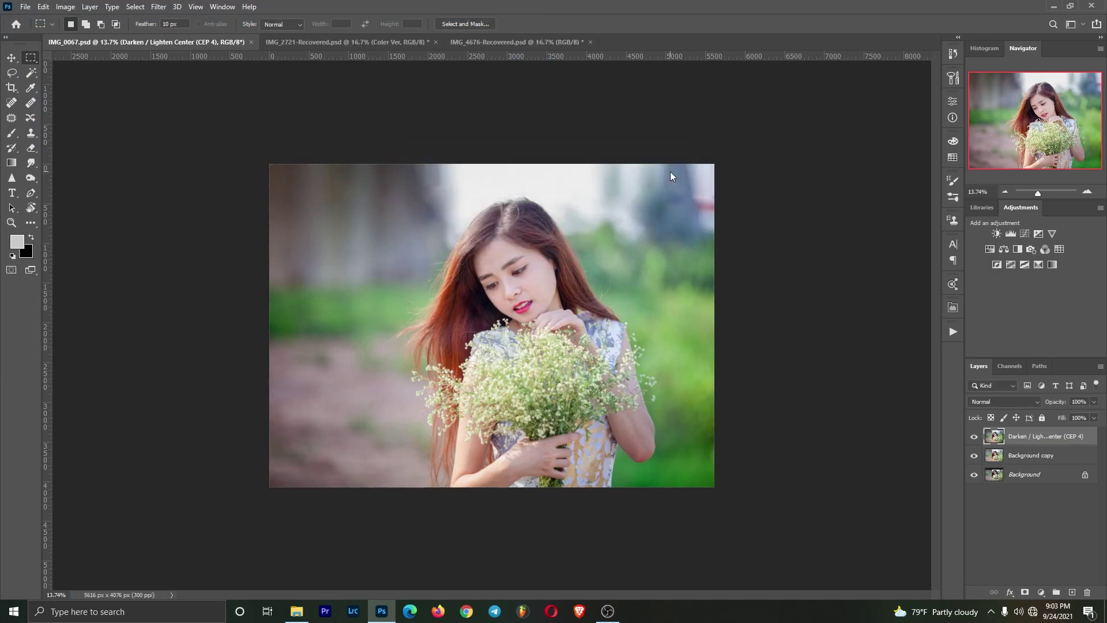
{"action": "left_click_drag", "start_coordinate": [974, 437], "coordinate": [974, 484]}
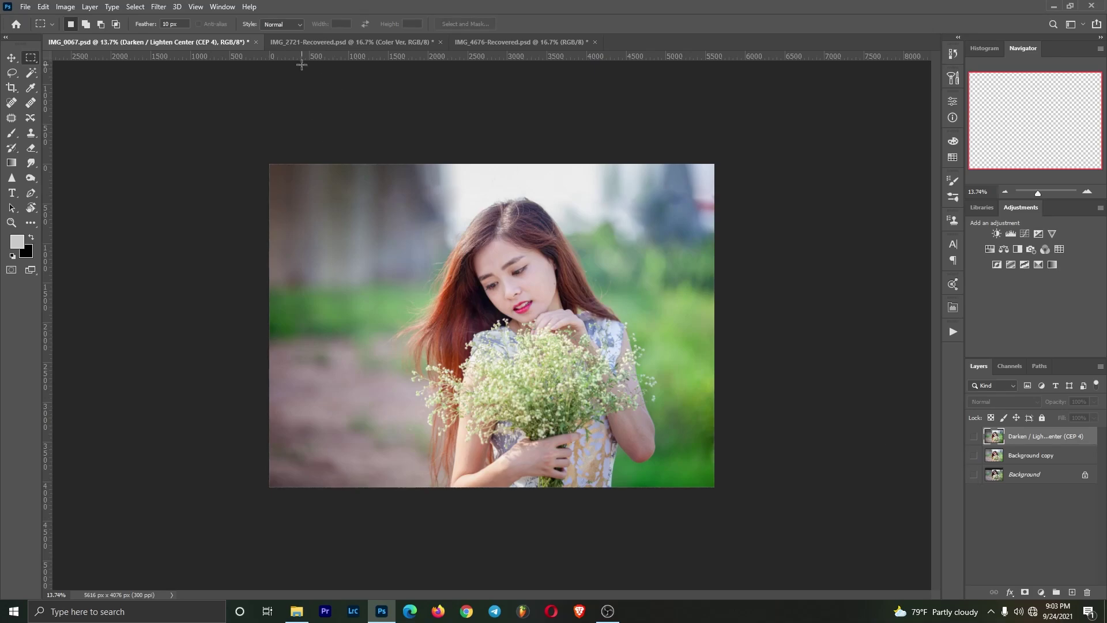
{"action": "left_click_drag", "start_coordinate": [128, 38], "coordinate": [155, 130]}
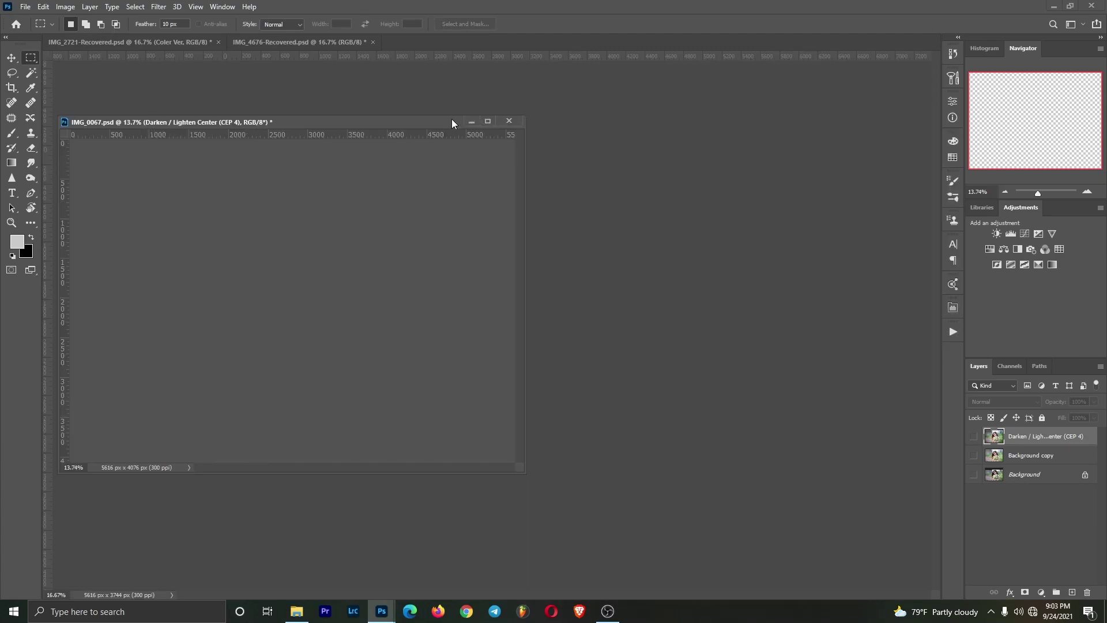
{"action": "key", "text": "f"}
{"action": "key", "text": "f"}
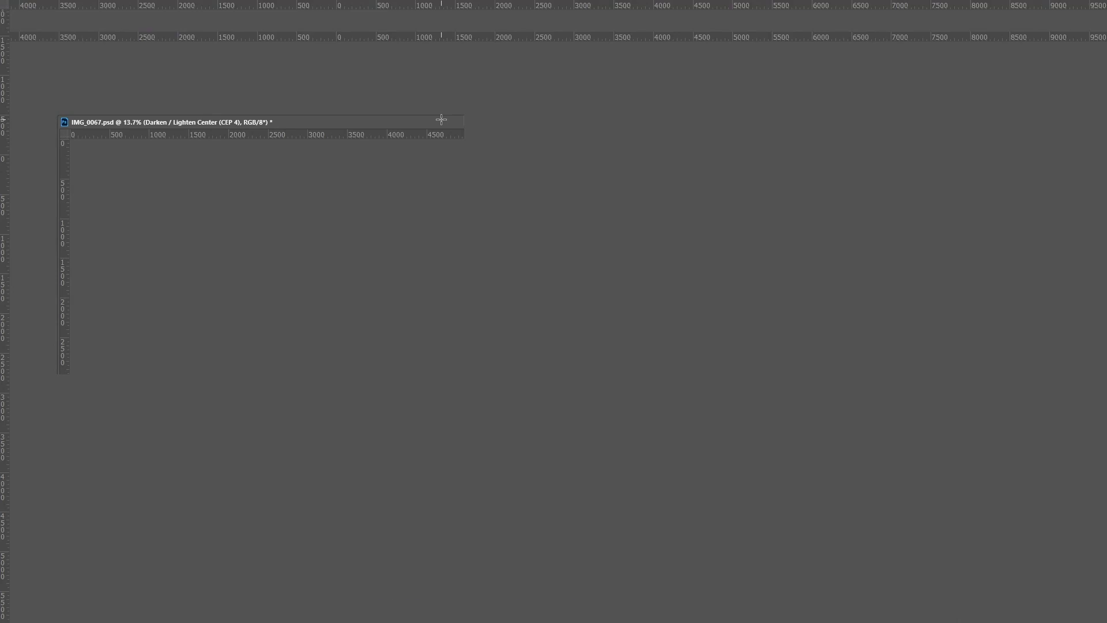
{"action": "key", "text": "f"}
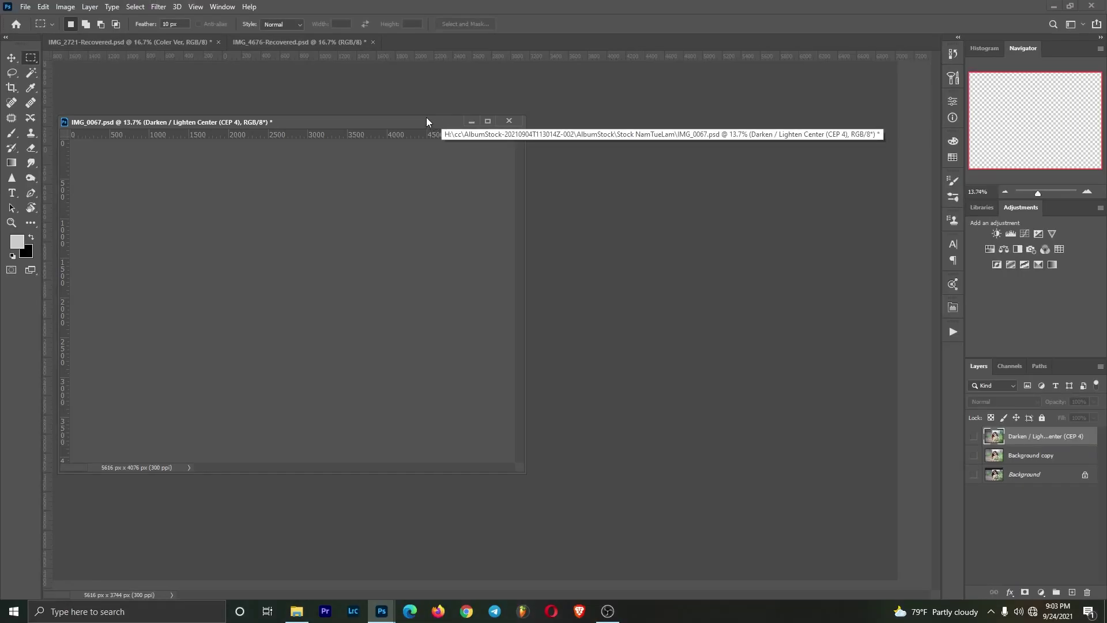
{"action": "left_click", "coordinate": [607, 611]}
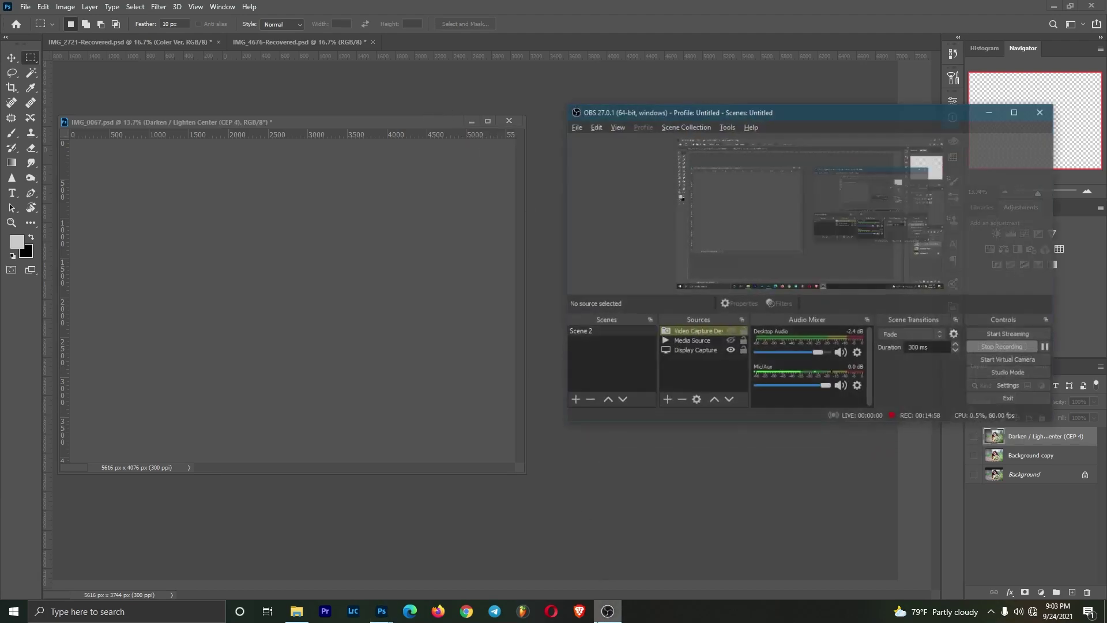
{"action": "left_click", "coordinate": [1058, 335]}
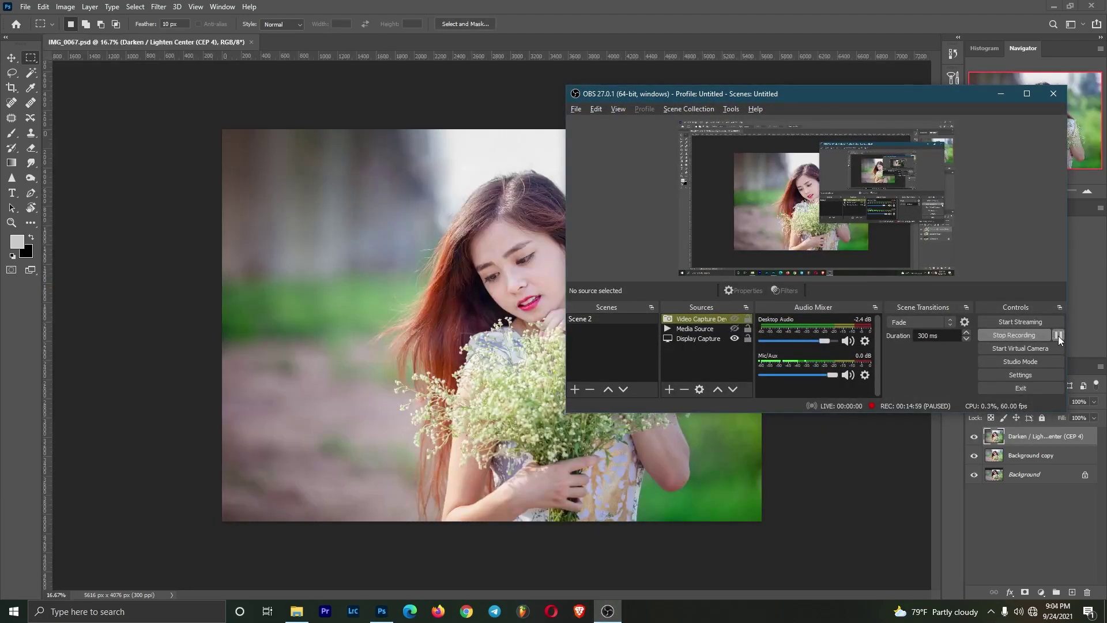
{"action": "left_click", "coordinate": [819, 525]}
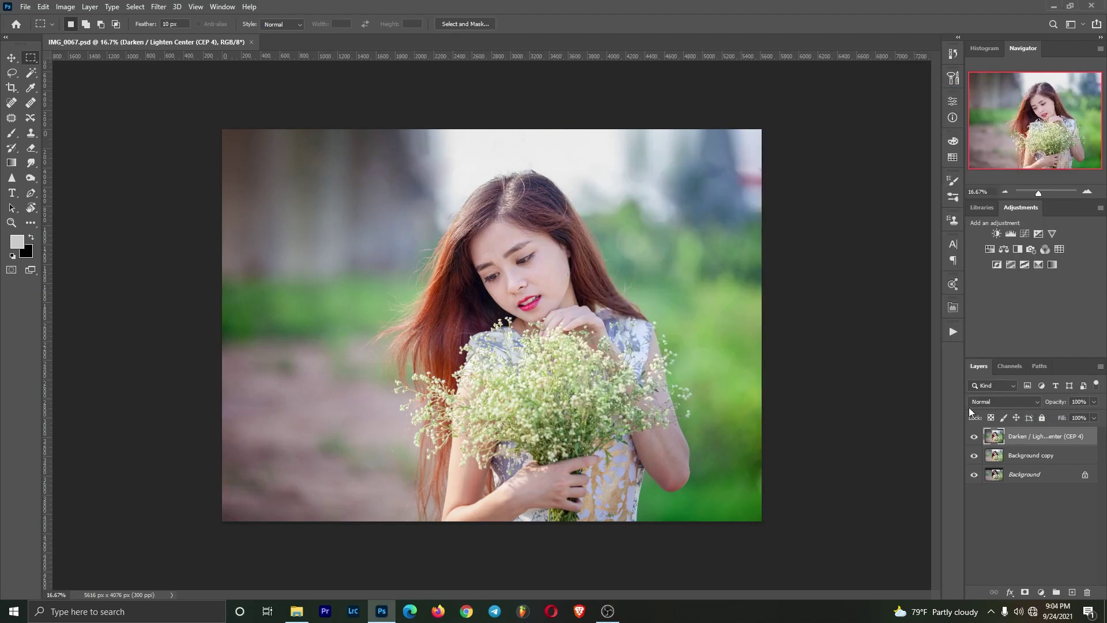
- Group the Darken / Lighten Center and Background copy layers and merge the group into a single layer
{"action": "left_click", "coordinate": [1022, 464]}
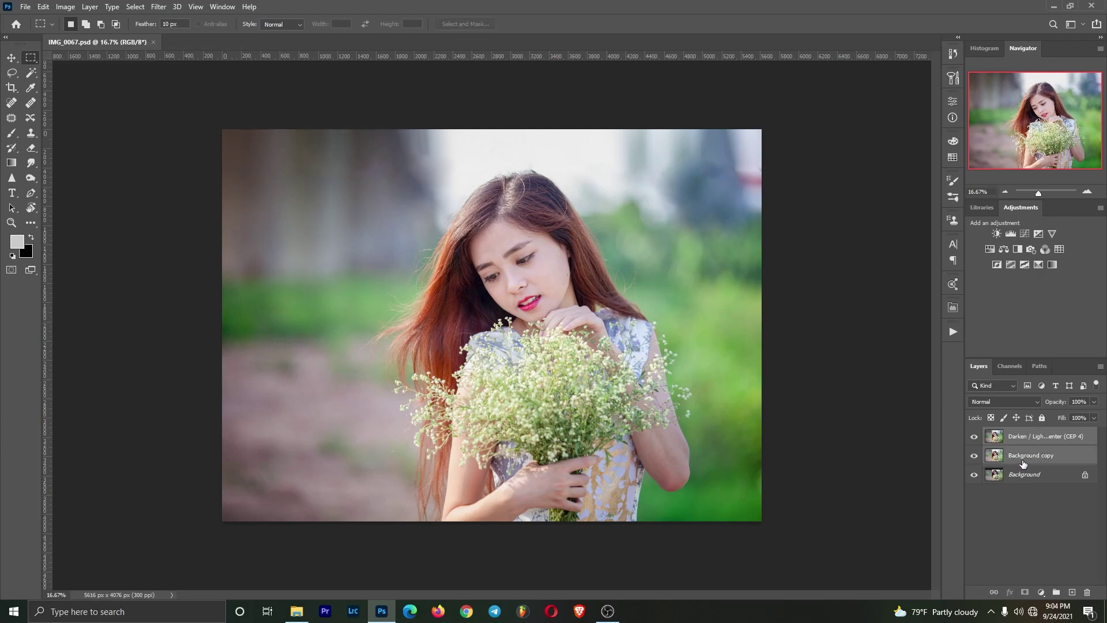
{"action": "key", "text": "ctrl+g"}
{"action": "key", "text": "ctrl+e"}
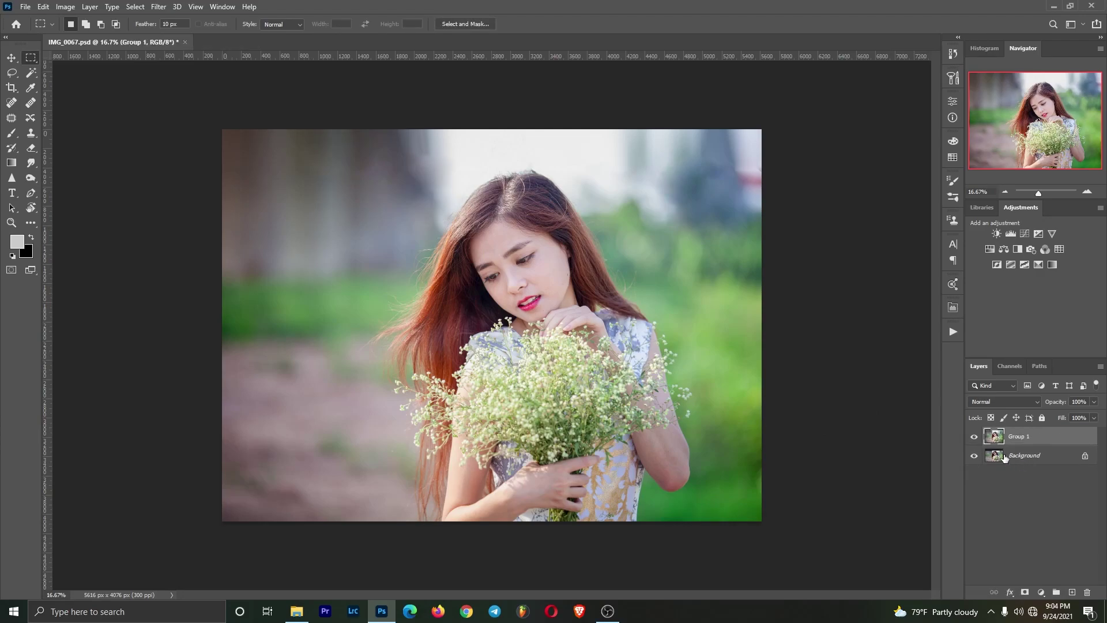
- Toggle the visibility of the merged Group 1 layer repeatedly to compare the retouched portrait with the original
{"action": "left_click", "coordinate": [974, 436]}
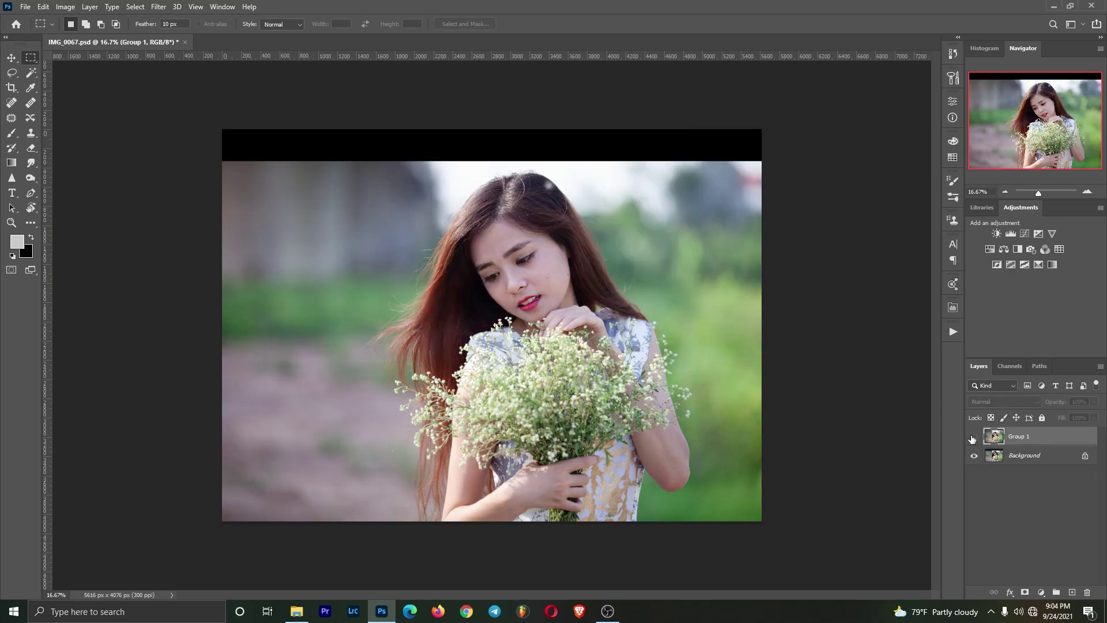
{"action": "left_click", "coordinate": [974, 437]}
{"action": "left_click", "coordinate": [974, 438]}
{"action": "left_click", "coordinate": [975, 437]}
{"action": "left_click", "coordinate": [974, 438]}
{"action": "left_click", "coordinate": [974, 438]}
{"action": "left_click", "coordinate": [975, 437]}
{"action": "left_click", "coordinate": [974, 438]}
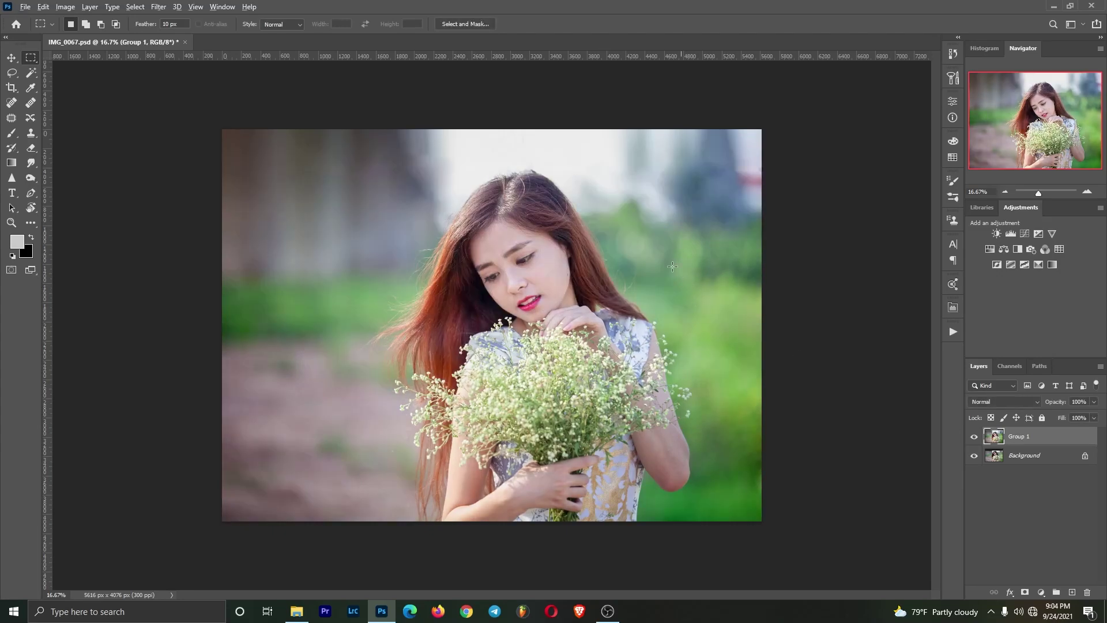
- Remove the stray hairs along the crown of the head with the Spot Healing Brush
{"action": "scroll", "coordinate": [529, 198], "scroll_direction": "up", "scroll_amount": 3}
{"action": "left_click_drag", "start_coordinate": [556, 120], "coordinate": [529, 185]}
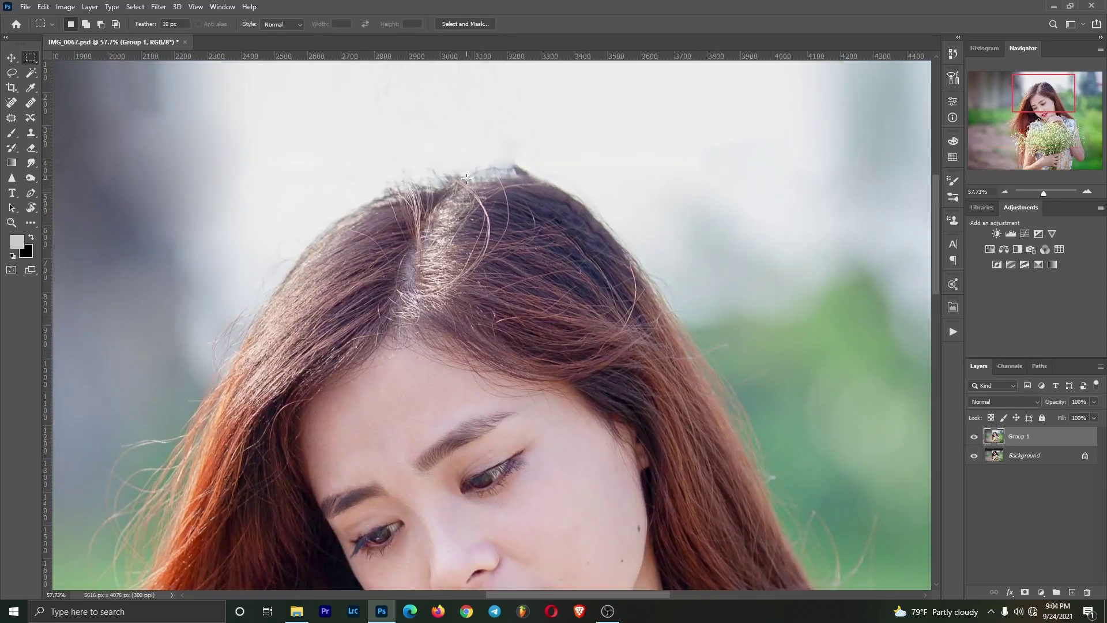
{"action": "left_click", "coordinate": [11, 103]}
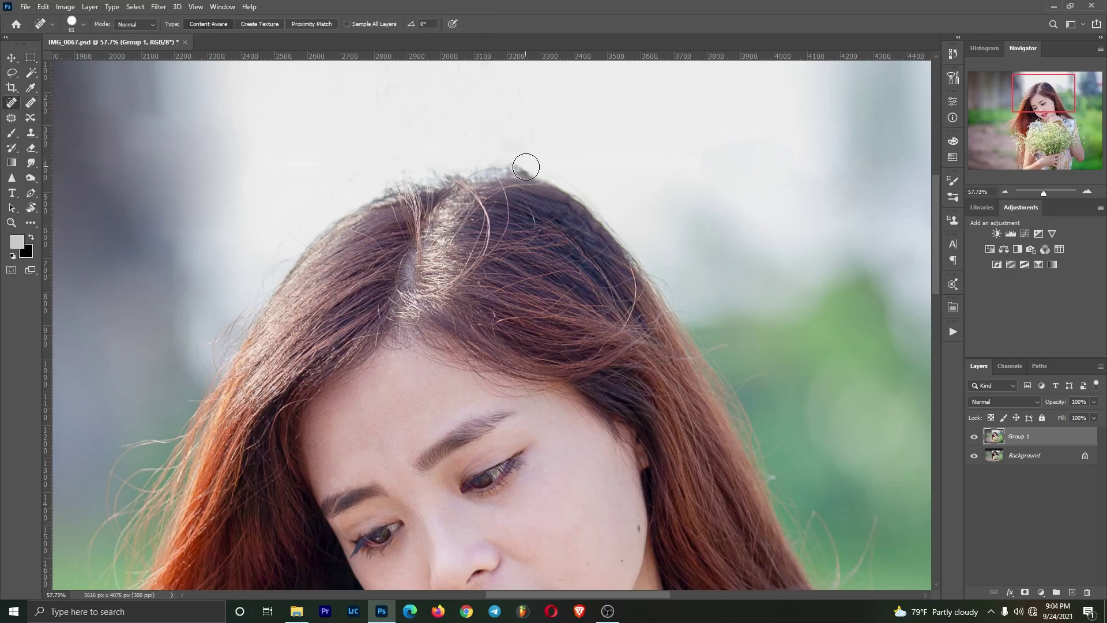
{"action": "mouse_move", "coordinate": [521, 164]}
{"action": "left_mouse_down"}
{"action": "mouse_move", "coordinate": [393, 176]}
{"action": "mouse_move", "coordinate": [520, 160]}
{"action": "mouse_move", "coordinate": [504, 163]}
{"action": "left_mouse_up"}
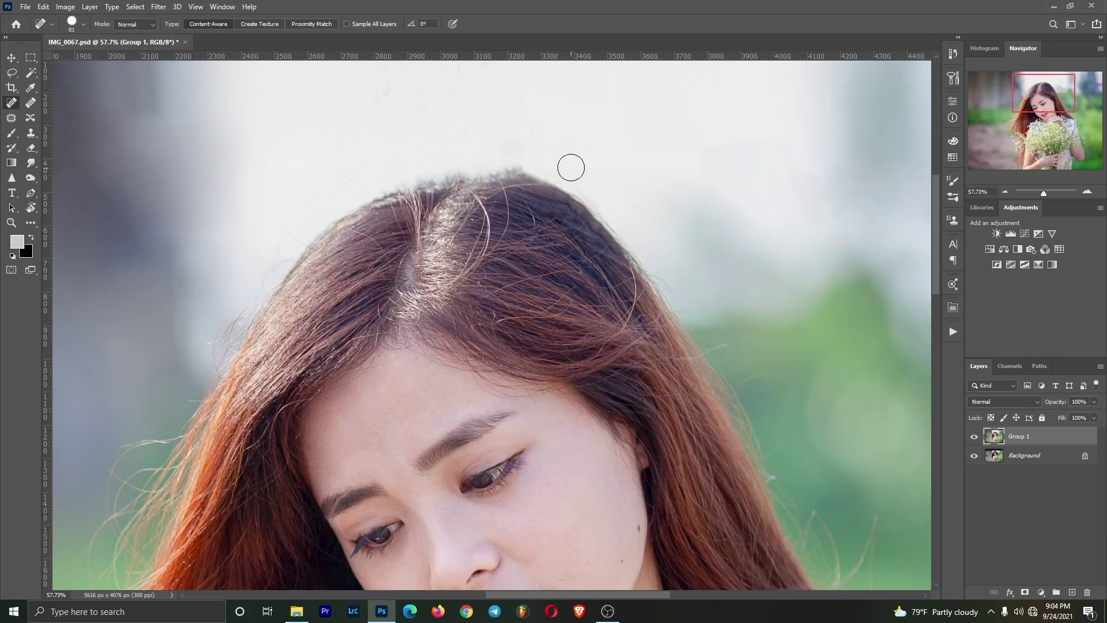
- Examine the healed hairline at the top of the head up close and in the full image
{"action": "scroll", "coordinate": [571, 166], "scroll_direction": "down", "scroll_amount": 1}
{"action": "scroll", "coordinate": [571, 166], "scroll_direction": "down", "scroll_amount": 5}
{"action": "scroll", "coordinate": [569, 168], "scroll_direction": "up", "scroll_amount": 5}
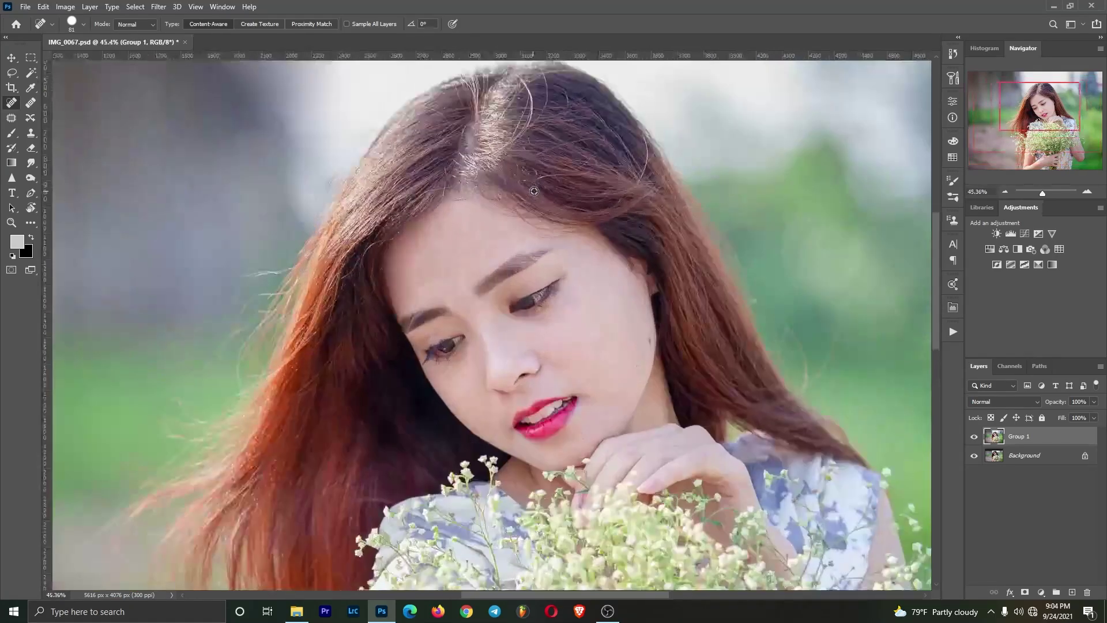
{"action": "scroll", "coordinate": [467, 216], "scroll_direction": "up", "scroll_amount": 5}
{"action": "scroll", "coordinate": [445, 346], "scroll_direction": "up", "scroll_amount": 6}
{"action": "left_click_drag", "start_coordinate": [445, 346], "coordinate": [471, 137]}
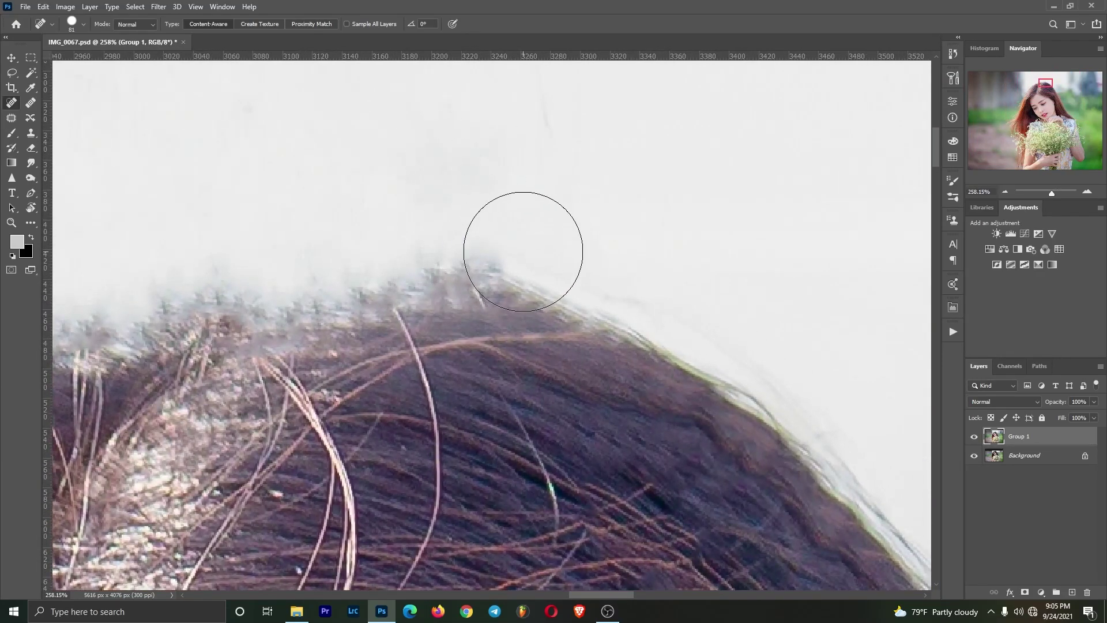
{"action": "scroll", "coordinate": [539, 255], "scroll_direction": "down", "scroll_amount": 10}
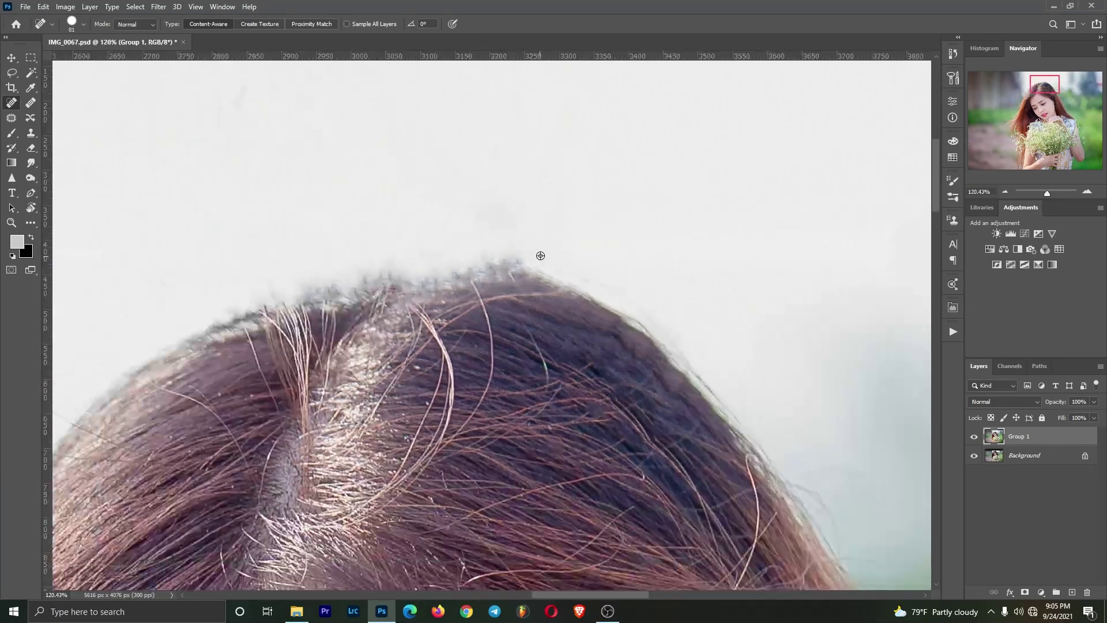
{"action": "scroll", "coordinate": [544, 251], "scroll_direction": "down", "scroll_amount": 4}
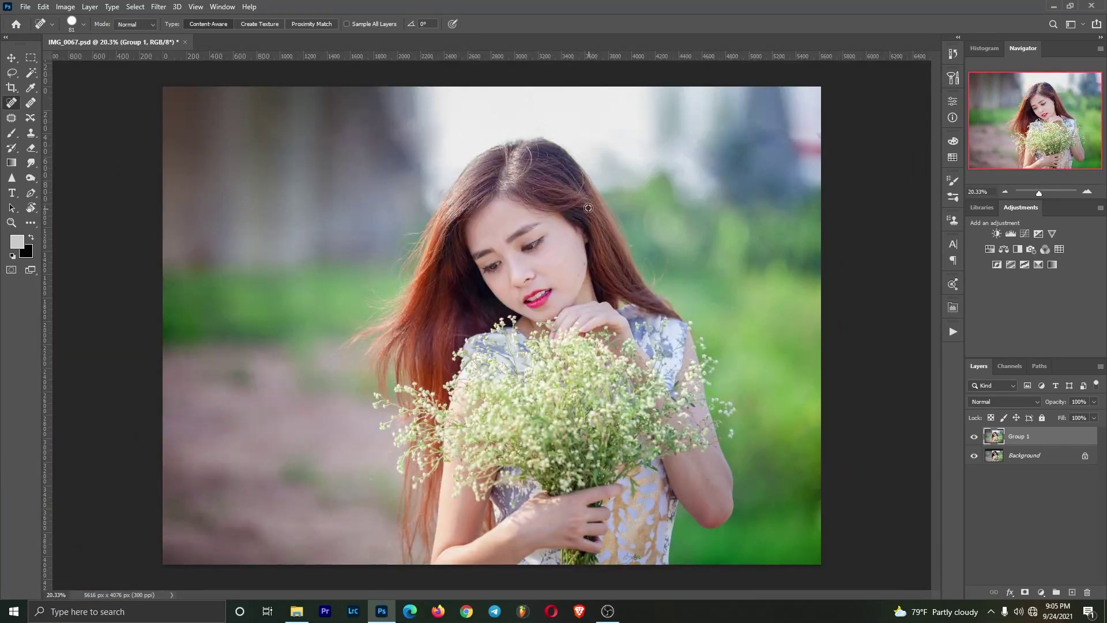
{"action": "scroll", "coordinate": [590, 201], "scroll_direction": "down", "scroll_amount": 1}
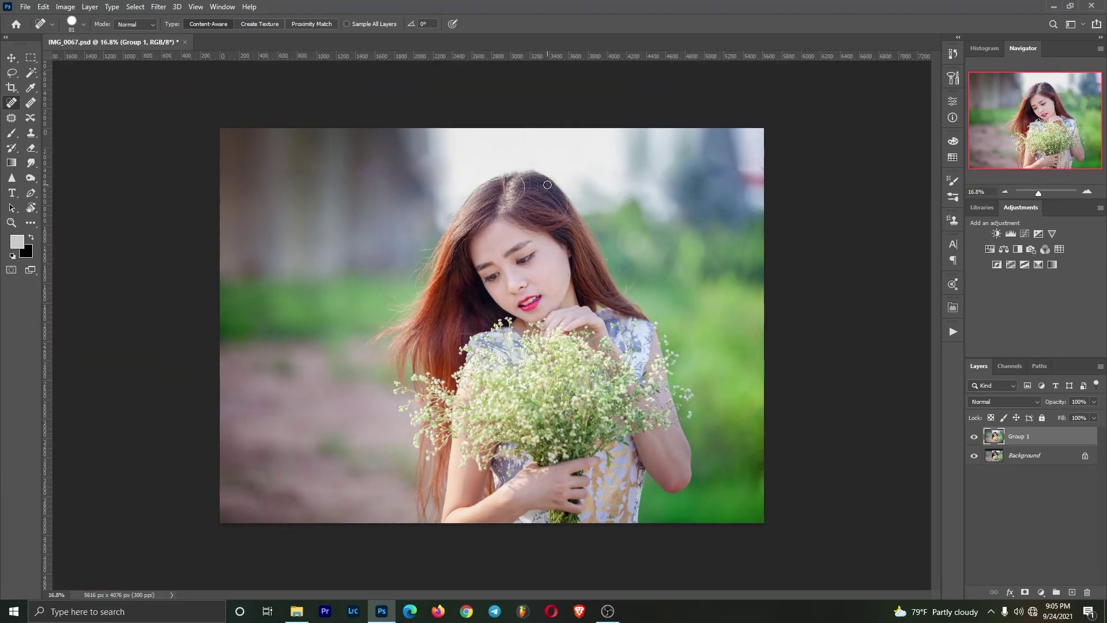
- Compare the crown of the head before and after retouching by hiding and showing the Group 1 layer
{"action": "left_click", "coordinate": [971, 436]}
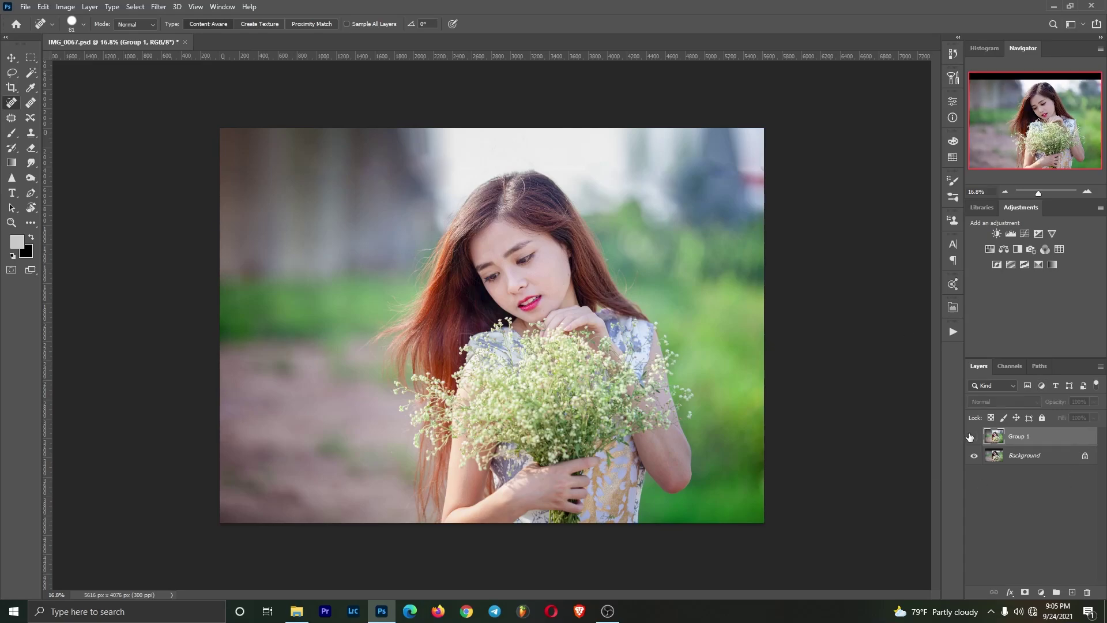
{"action": "left_click", "coordinate": [974, 437]}
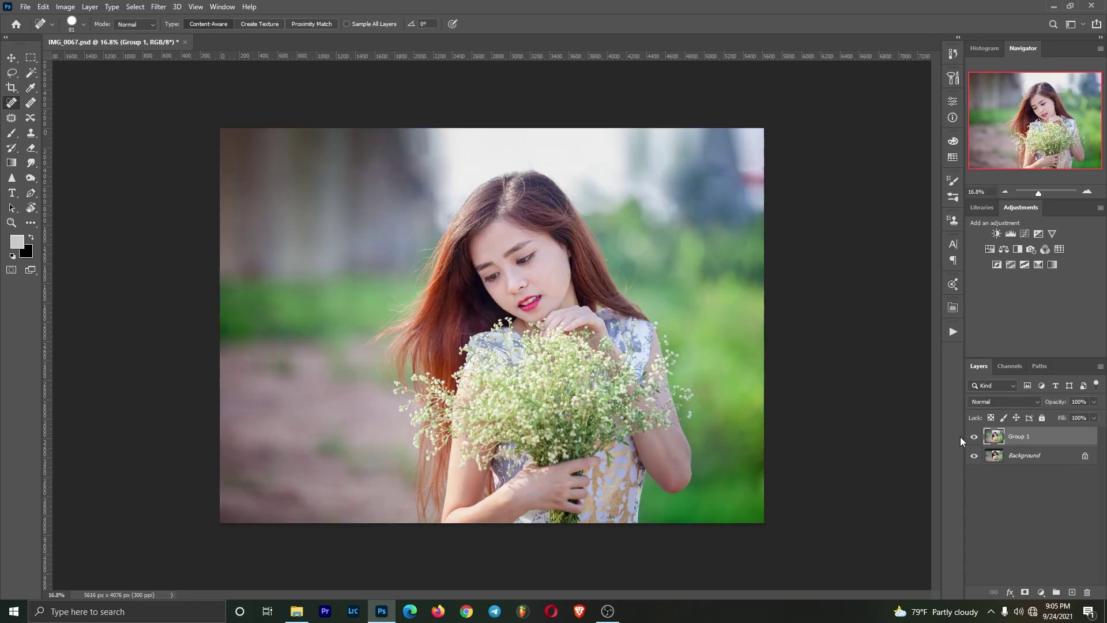
{"action": "left_click", "coordinate": [974, 437]}
{"action": "scroll", "coordinate": [544, 194], "scroll_direction": "up", "scroll_amount": 5}
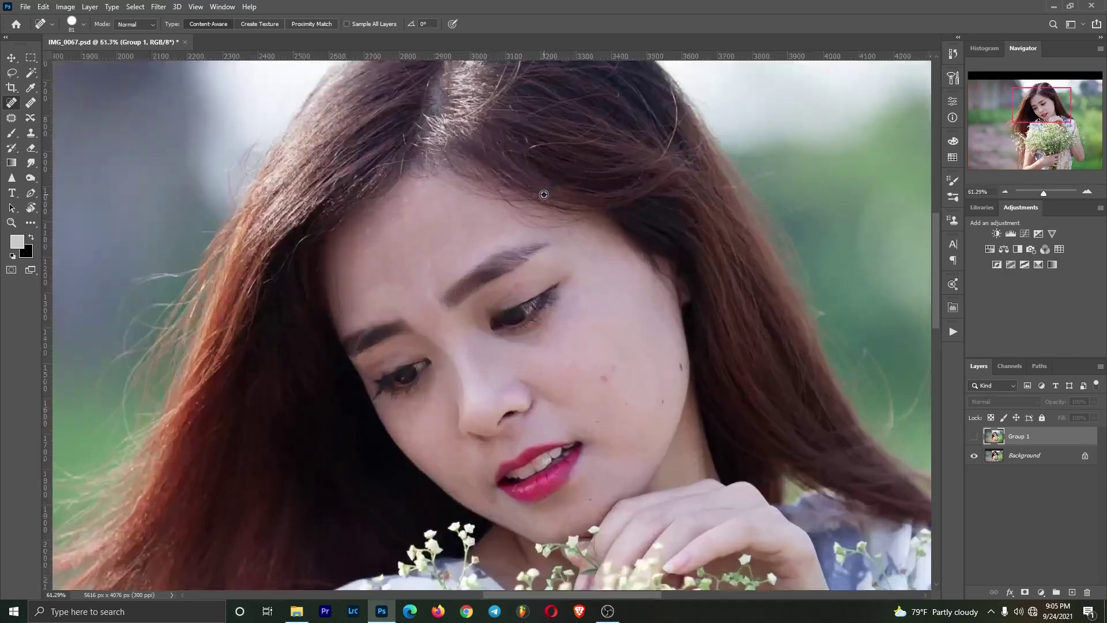
{"action": "left_click_drag", "start_coordinate": [542, 148], "coordinate": [497, 329]}
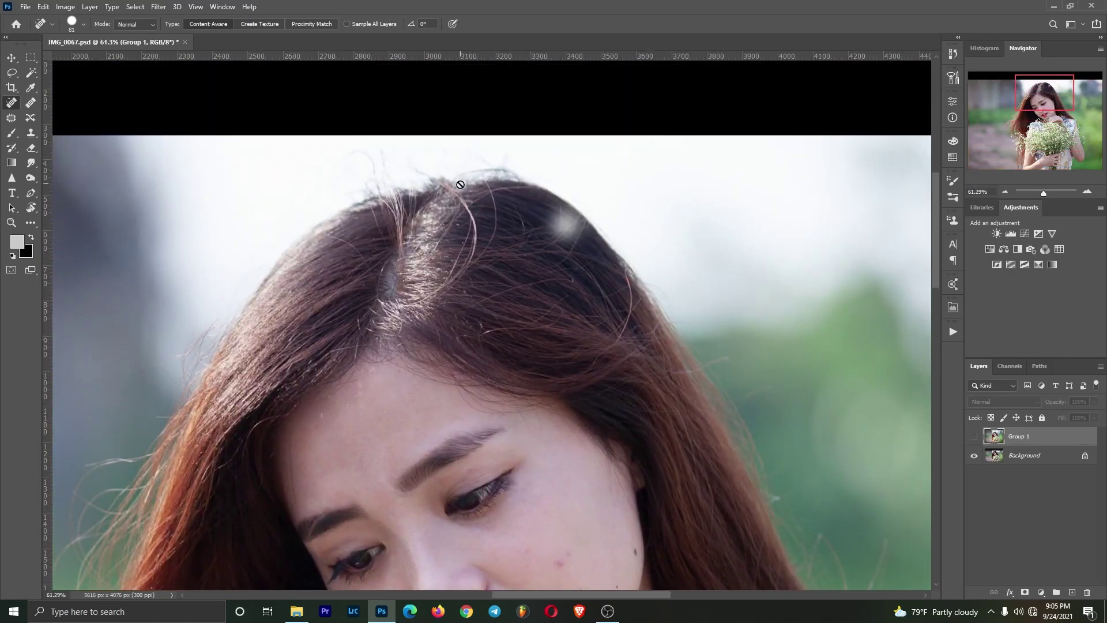
{"action": "left_click", "coordinate": [974, 437]}
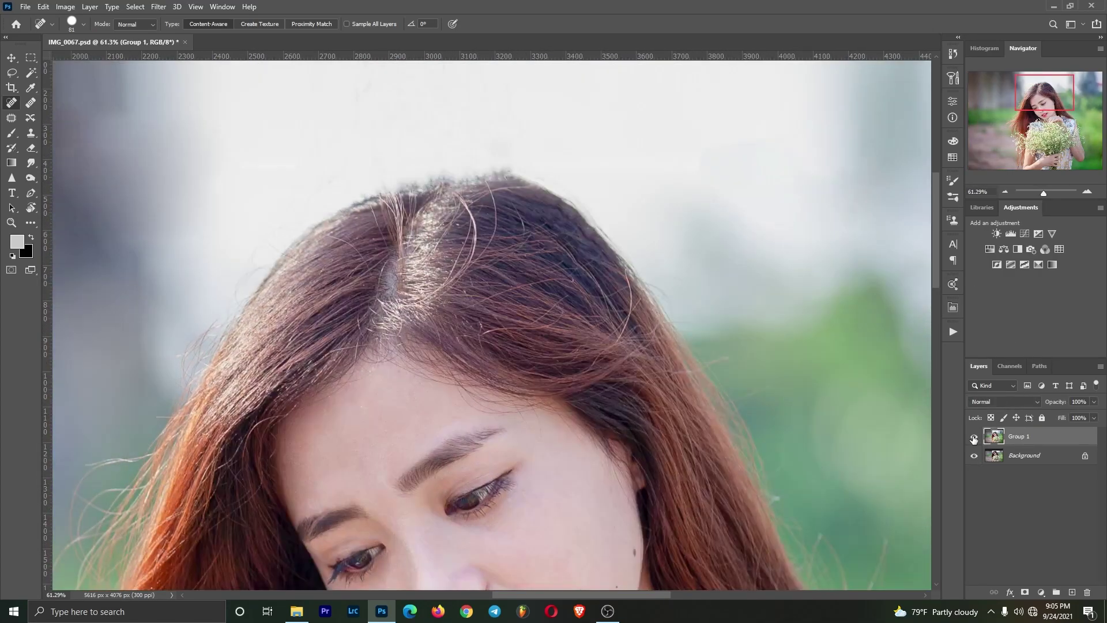
- Spot-heal the remaining rough bump of hair at the very top of the head
{"action": "left_click", "coordinate": [504, 173]}
{"action": "left_click", "coordinate": [505, 173]}
{"action": "left_click", "coordinate": [495, 170]}
{"action": "left_click", "coordinate": [505, 176]}
- Smooth the outline of the hair at the top of the head with Liquify's Forward Warp tool and apply it
{"action": "left_click", "coordinate": [952, 82]}
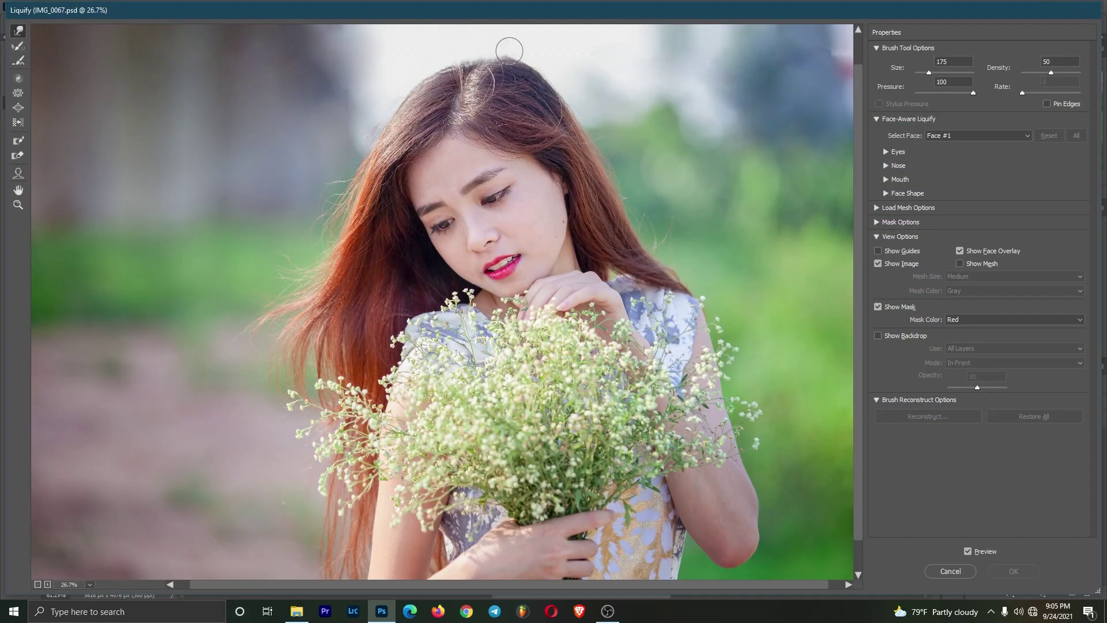
{"action": "left_click_drag", "start_coordinate": [507, 52], "coordinate": [459, 58]}
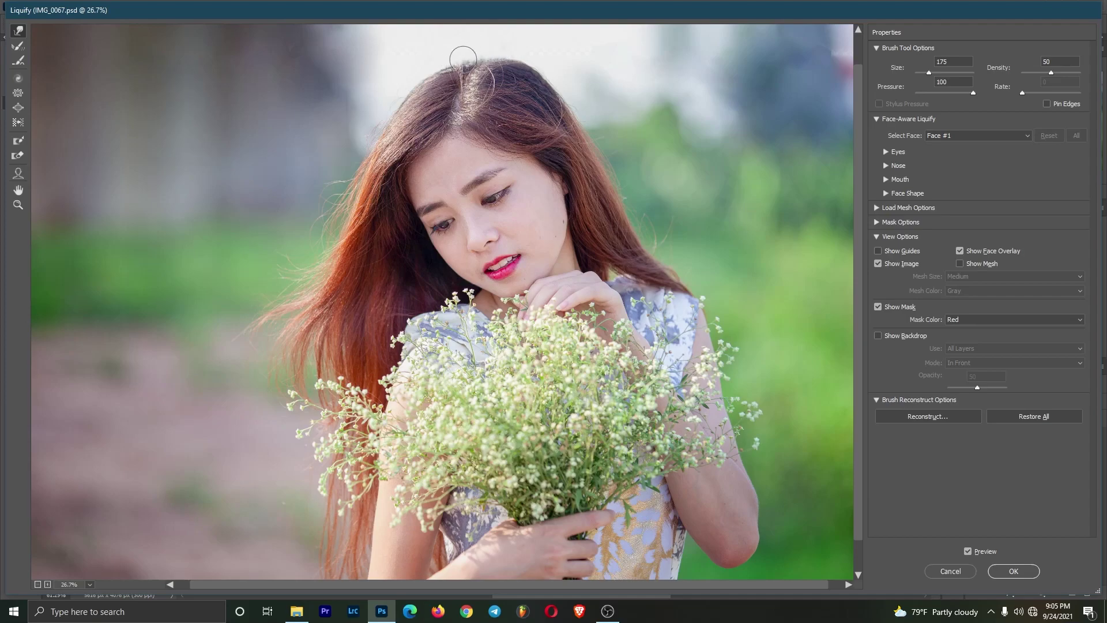
{"action": "scroll", "coordinate": [646, 355], "scroll_direction": "down", "scroll_amount": 1, "text": "alt"}
{"action": "scroll", "coordinate": [513, 185], "scroll_direction": "up", "scroll_amount": 1, "text": "alt"}
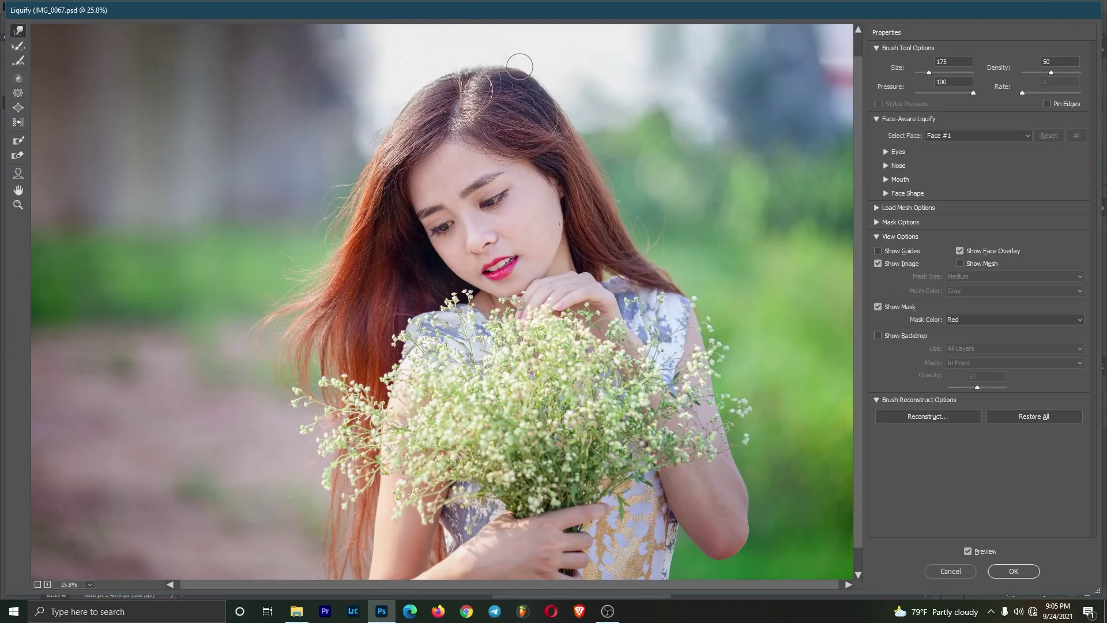
{"action": "left_click", "coordinate": [1013, 571]}
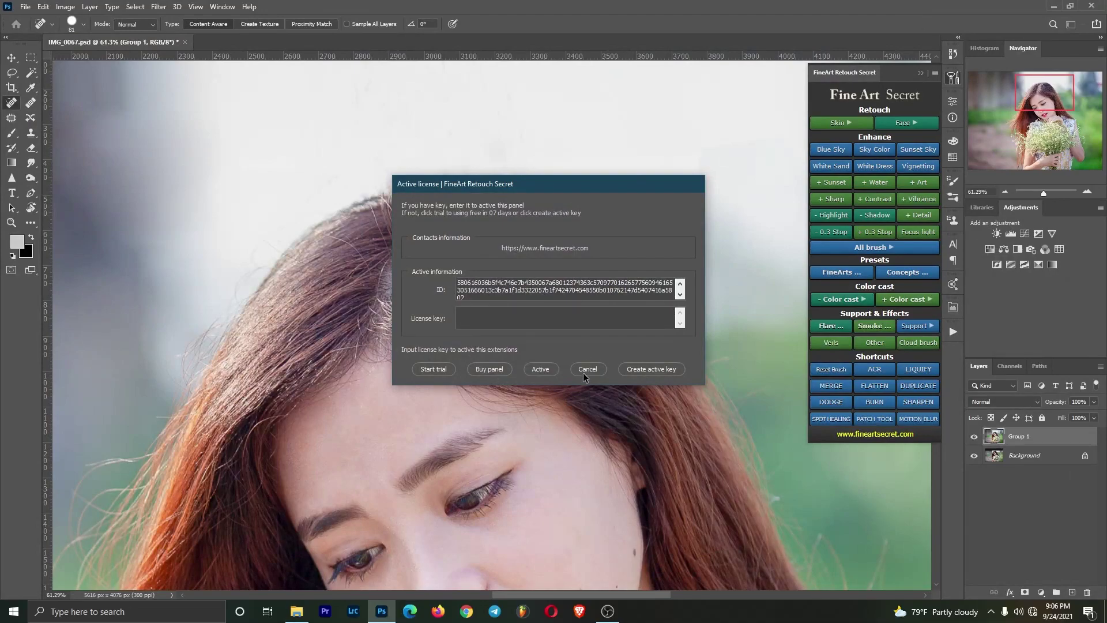
- Dismiss the license prompt and compare the whole portrait before and after retouching by hiding and showing the Group 1 layer
{"action": "left_click", "coordinate": [584, 373]}
{"action": "scroll", "coordinate": [480, 225], "scroll_direction": "down", "scroll_amount": 10}
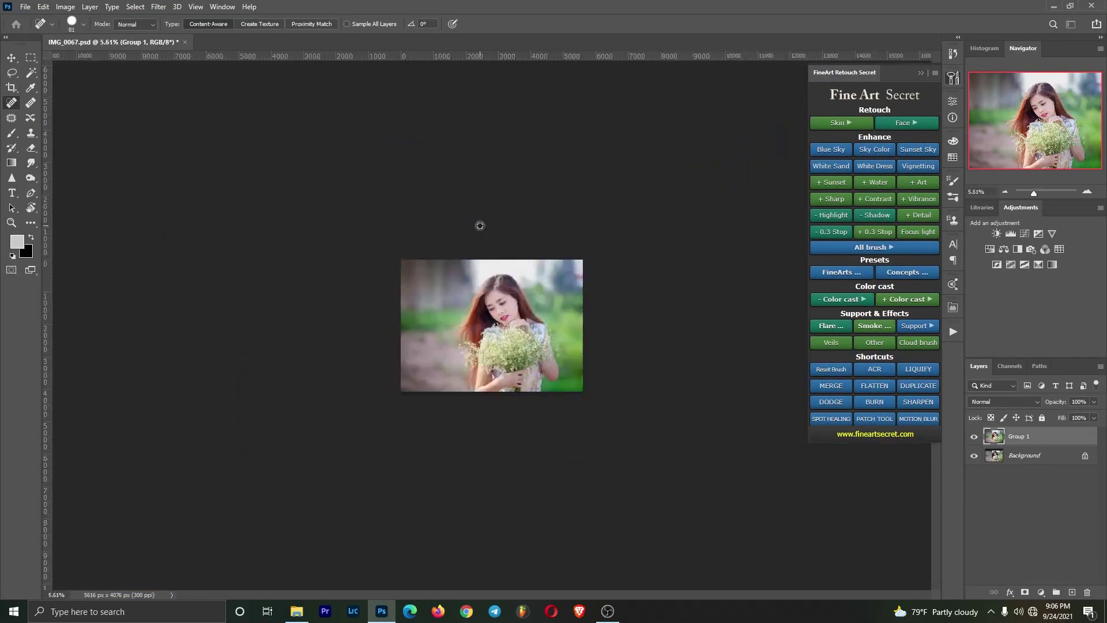
{"action": "key", "text": "ctrl+0"}
{"action": "left_click", "coordinate": [974, 436]}
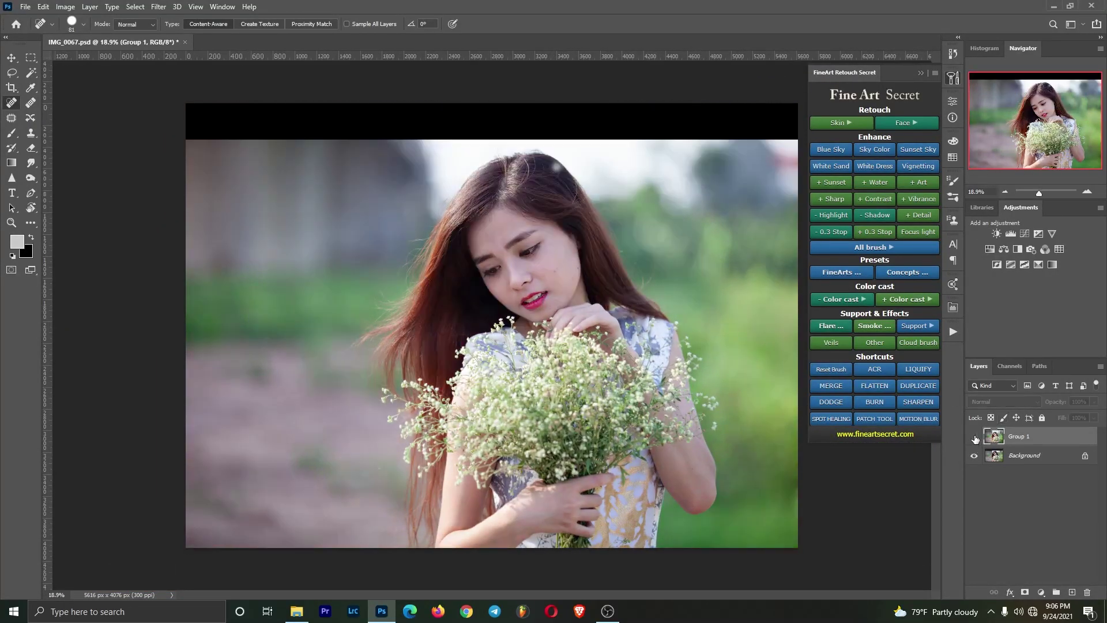
{"action": "left_click", "coordinate": [974, 437]}
{"action": "left_click", "coordinate": [975, 437]}
{"action": "left_click", "coordinate": [975, 437]}
{"action": "left_click", "coordinate": [974, 436]}
{"action": "left_click", "coordinate": [975, 437]}
{"action": "left_click", "coordinate": [975, 436]}
{"action": "left_click", "coordinate": [974, 436]}
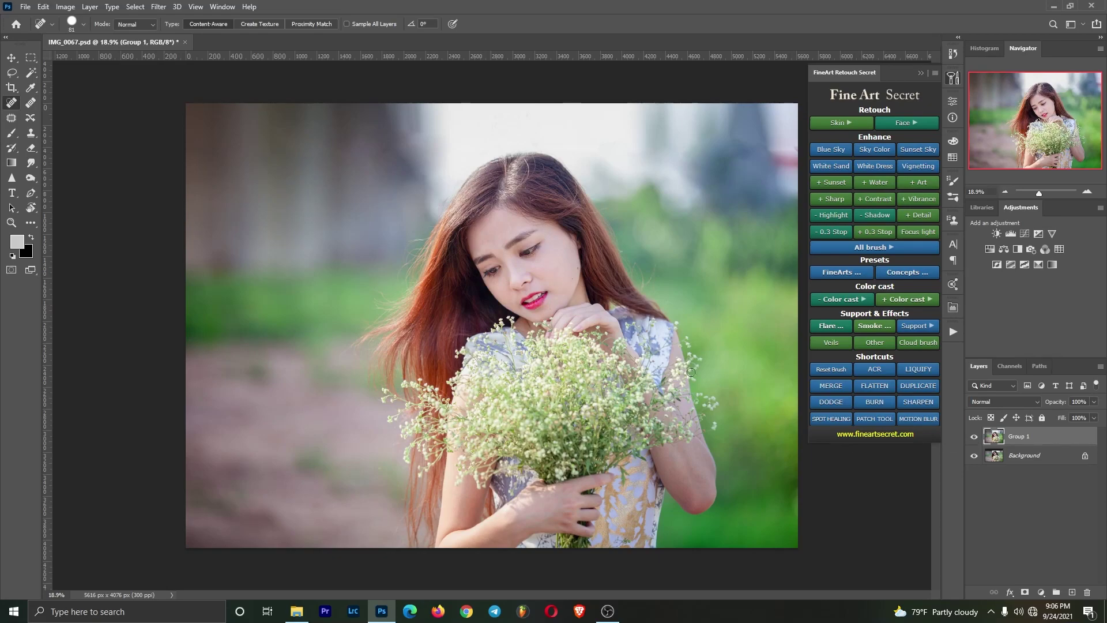
{"action": "left_click", "coordinate": [922, 74]}
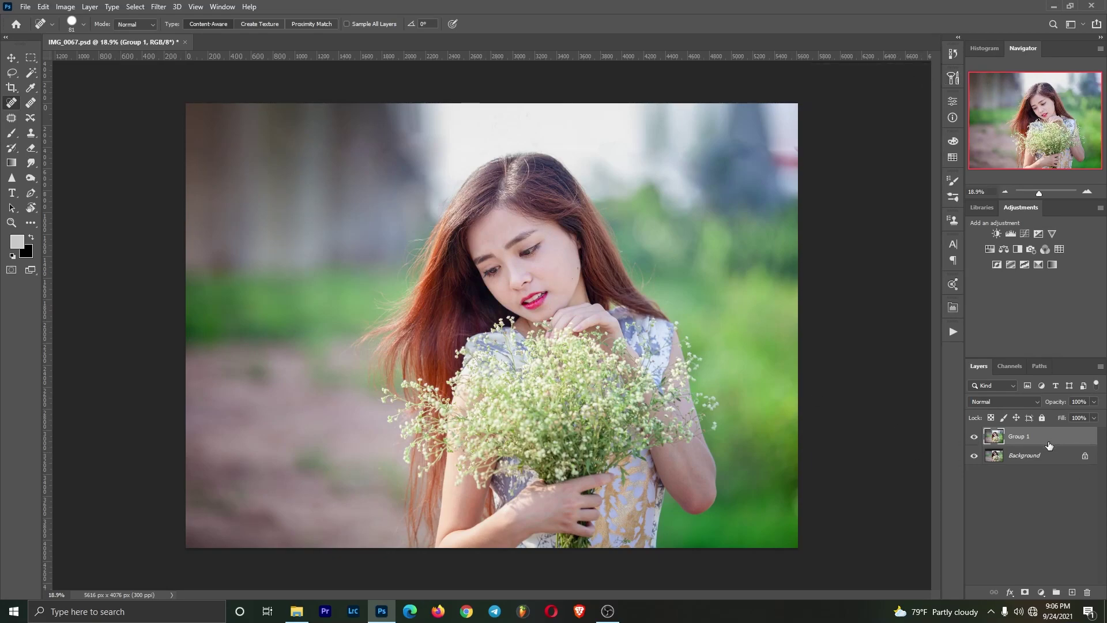
- Compare the jaksach and okey presets in Imagenomic Portraiture, and apply okey to Group 1 with the output on a new layer
{"action": "left_click", "coordinate": [163, 6]}
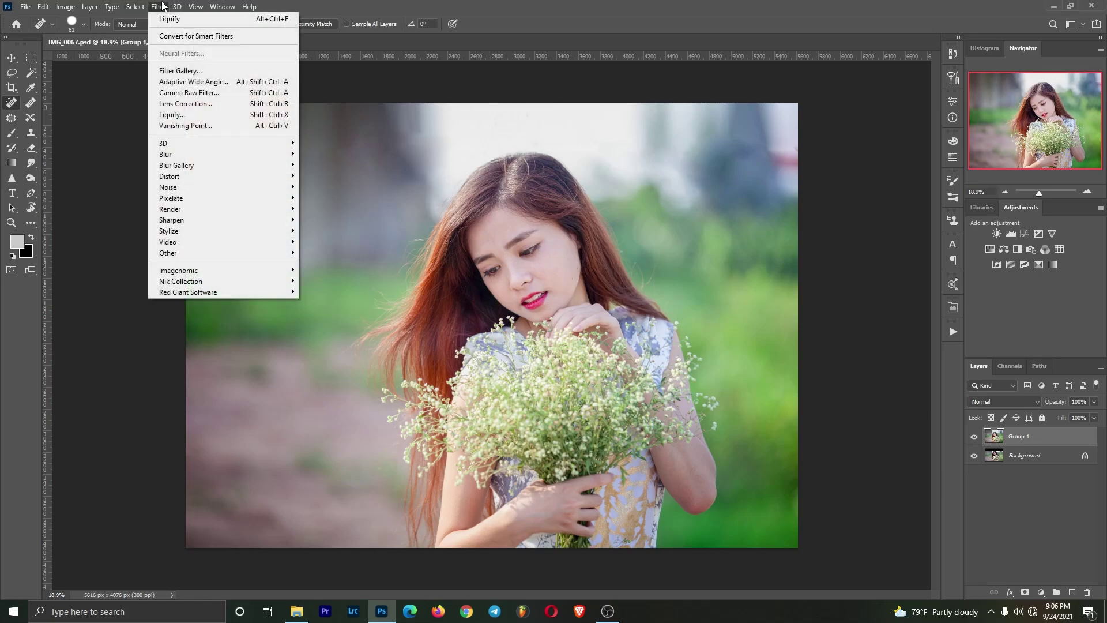
{"action": "mouse_move", "coordinate": [207, 273]}
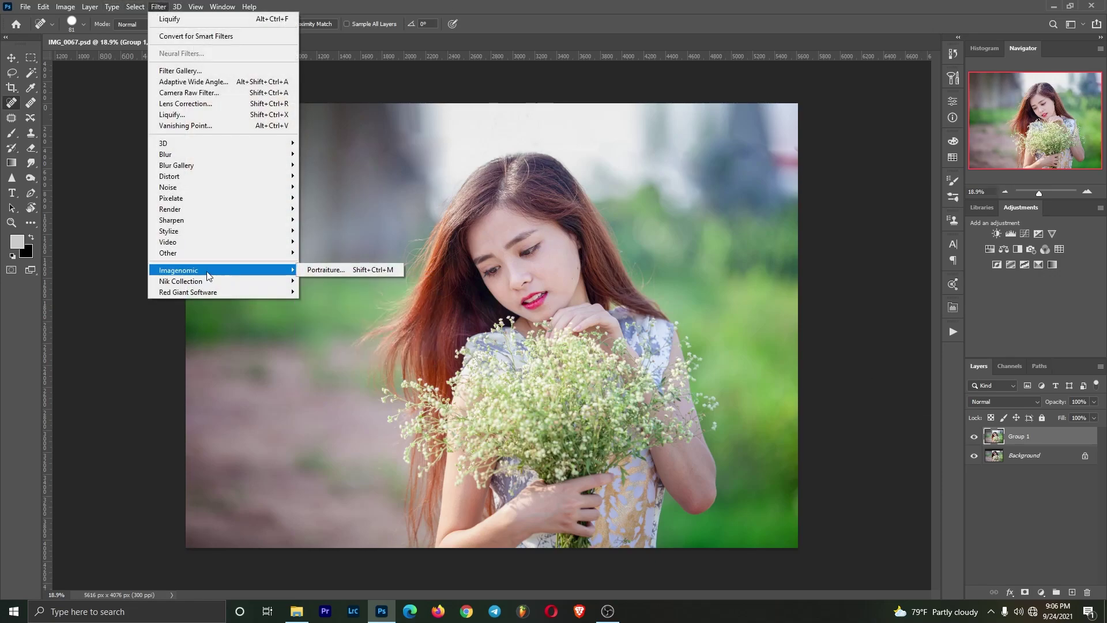
{"action": "left_click", "coordinate": [344, 270]}
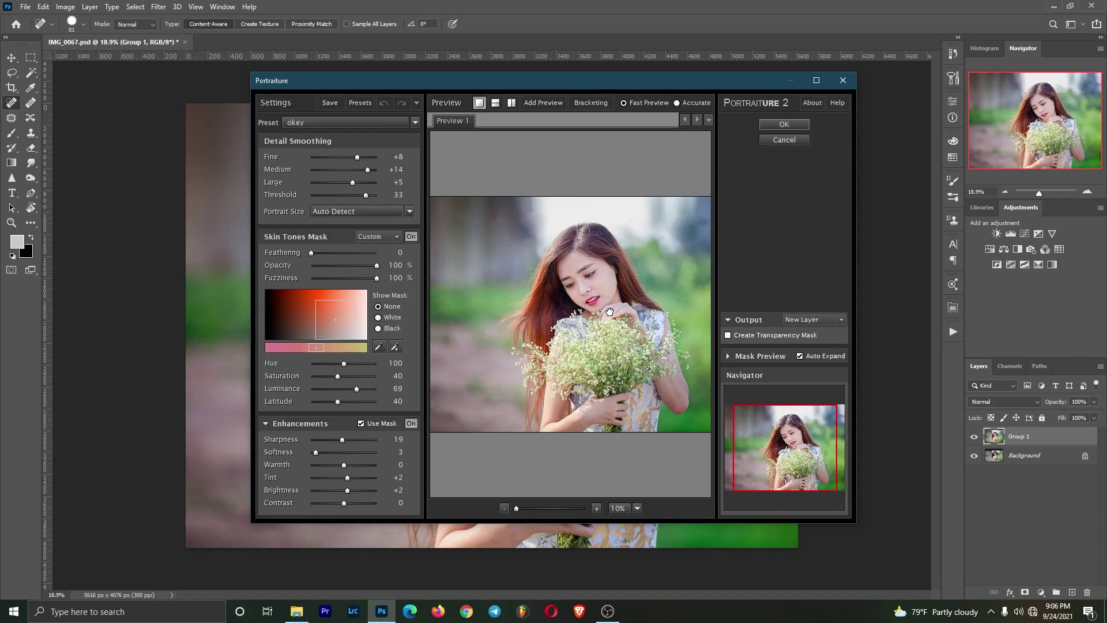
{"action": "left_click", "coordinate": [344, 121]}
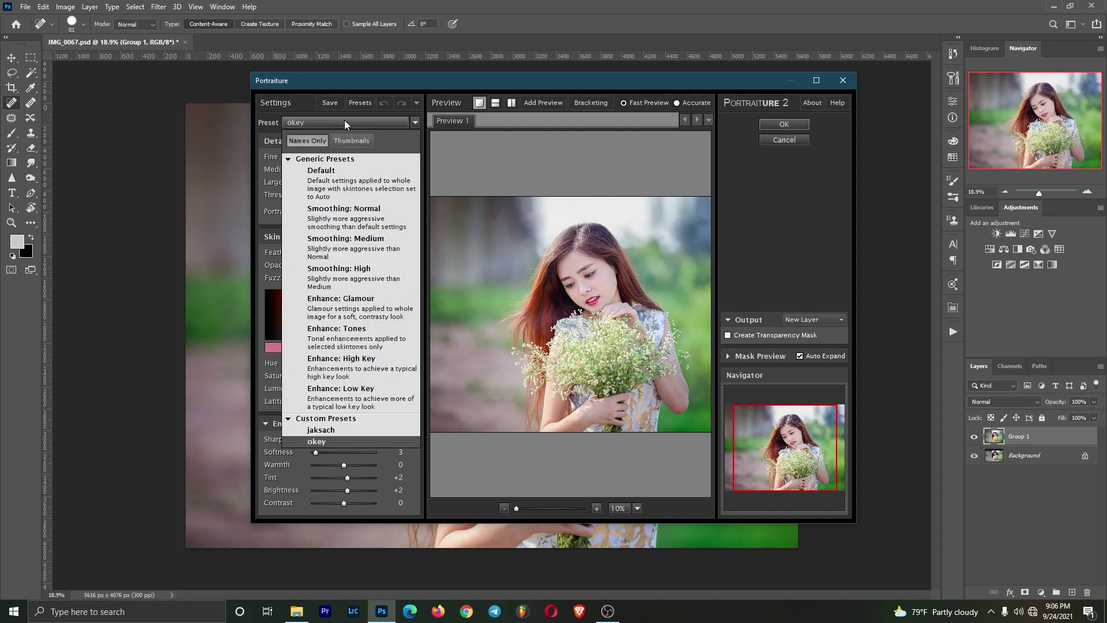
{"action": "left_click", "coordinate": [315, 431]}
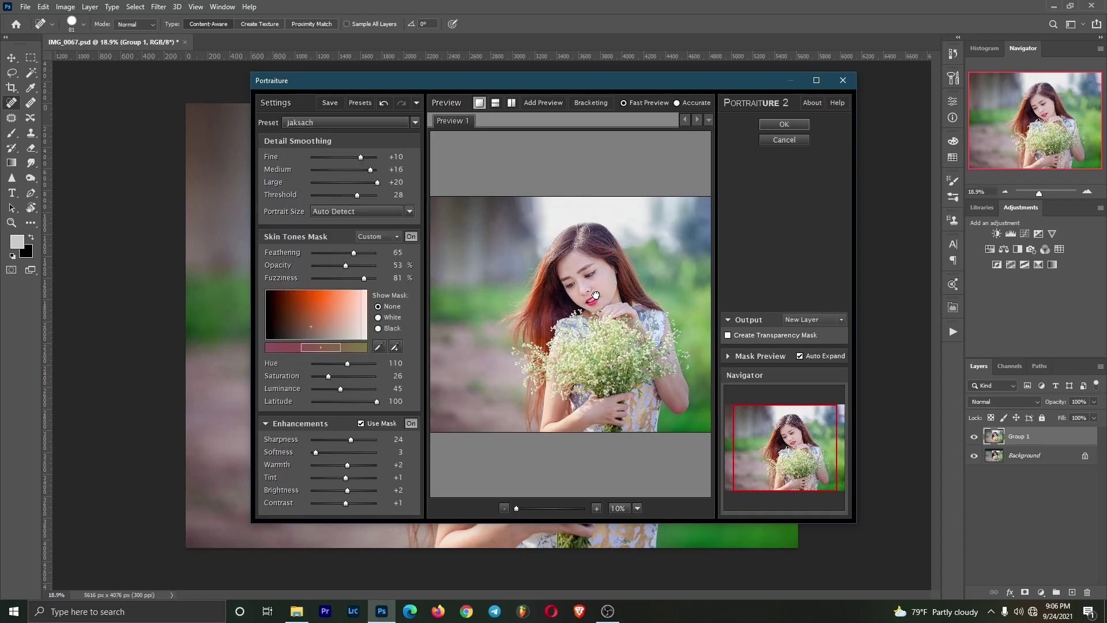
{"action": "left_click", "coordinate": [329, 123]}
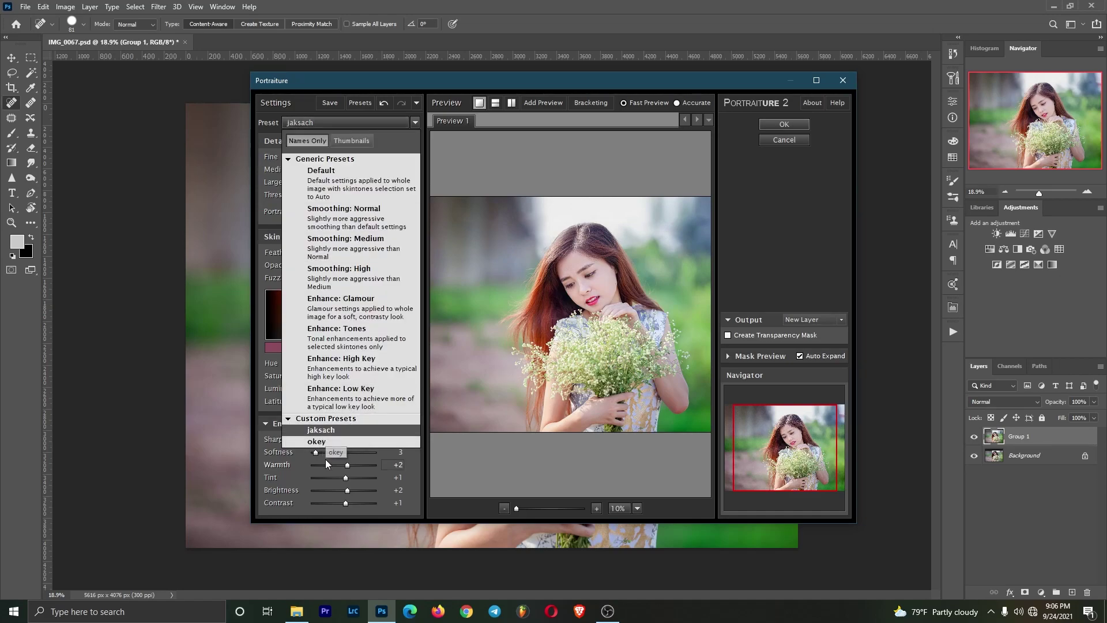
{"action": "left_click", "coordinate": [326, 432]}
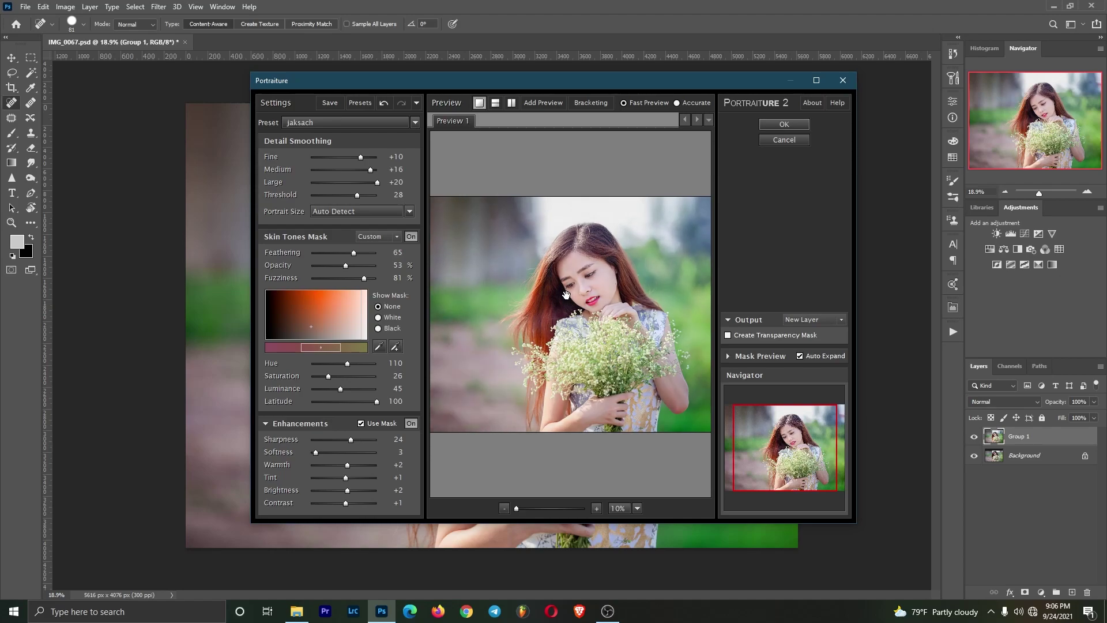
{"action": "left_click", "coordinate": [334, 122]}
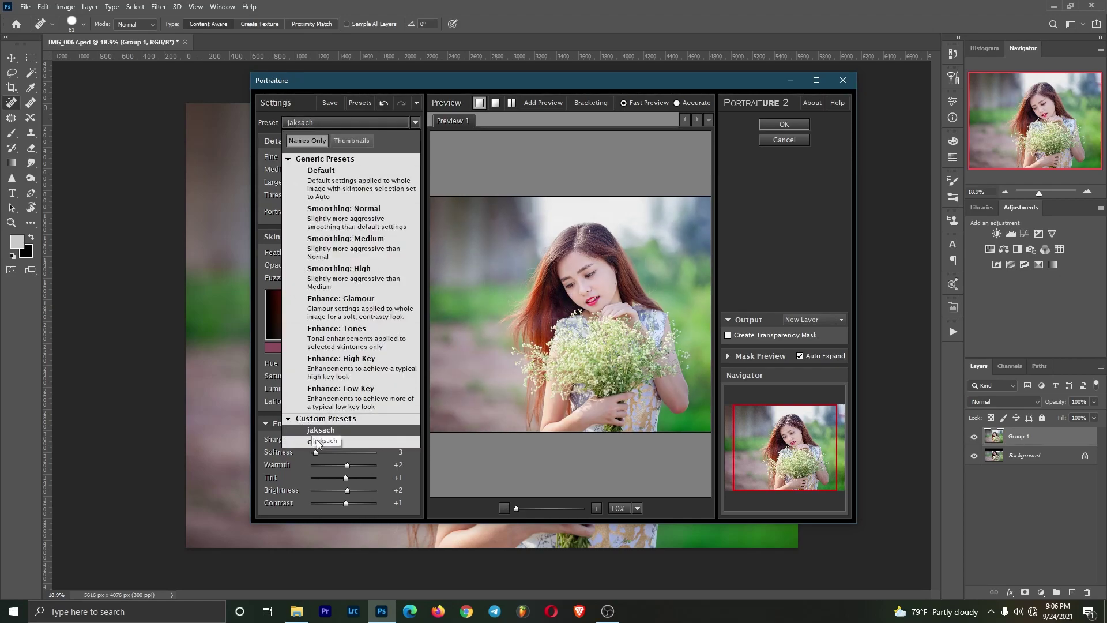
{"action": "left_click", "coordinate": [321, 442]}
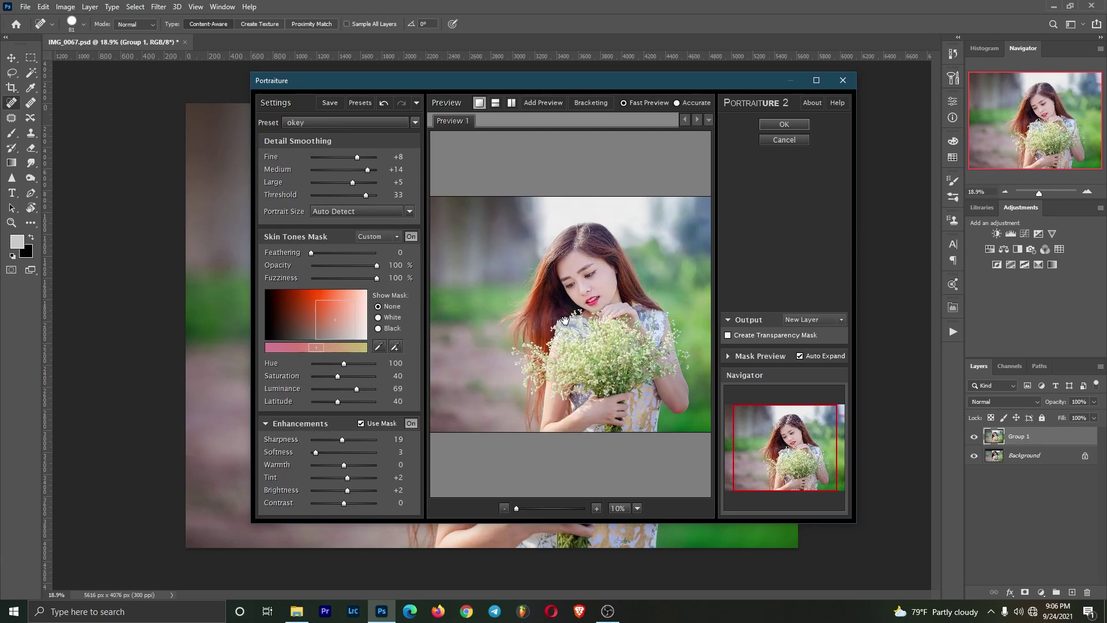
{"action": "left_click", "coordinate": [797, 124]}
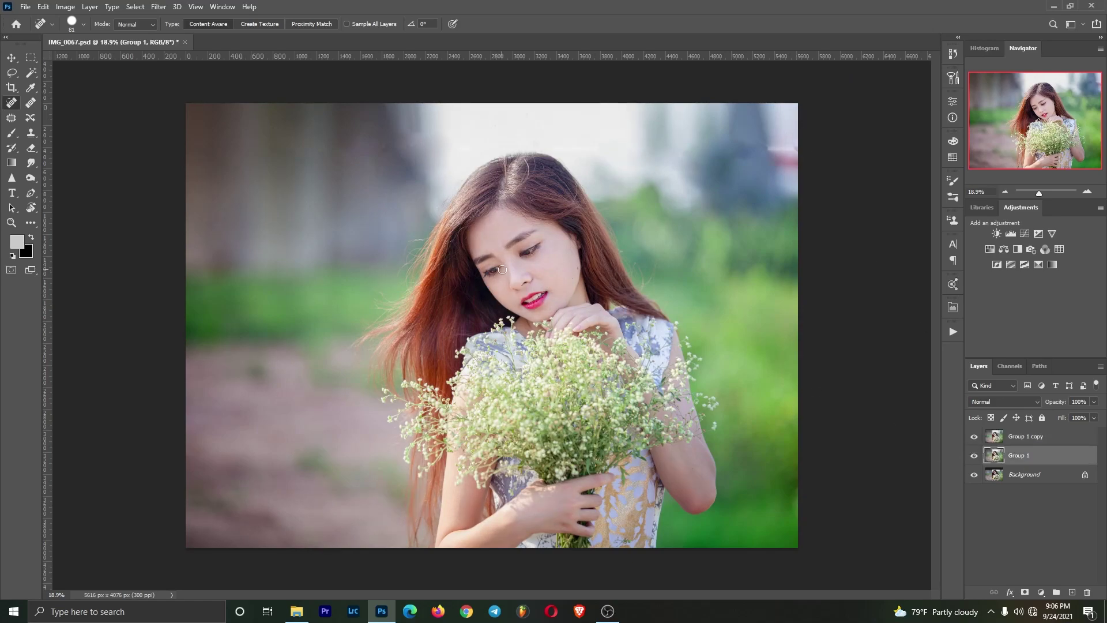
- Examine the smoothed skin of the face up close and in the full image, and toggle the Group 1 copy layer to compare
{"action": "scroll", "coordinate": [508, 267], "scroll_direction": "up", "scroll_amount": 3}
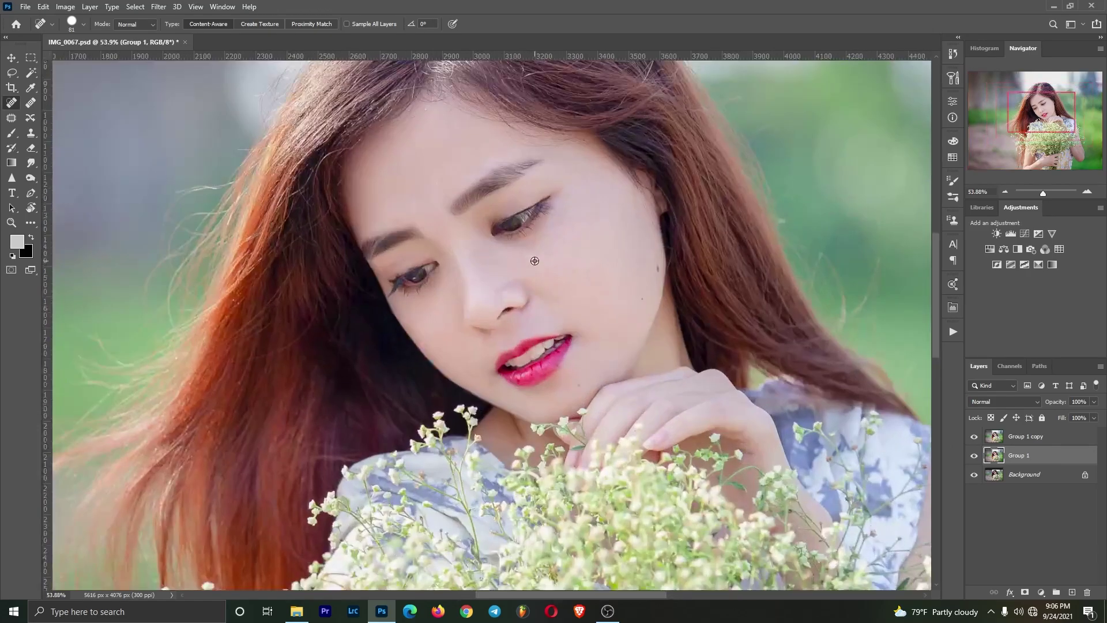
{"action": "scroll", "coordinate": [480, 296], "scroll_direction": "up", "scroll_amount": 2}
{"action": "scroll", "coordinate": [482, 289], "scroll_direction": "down", "scroll_amount": 5}
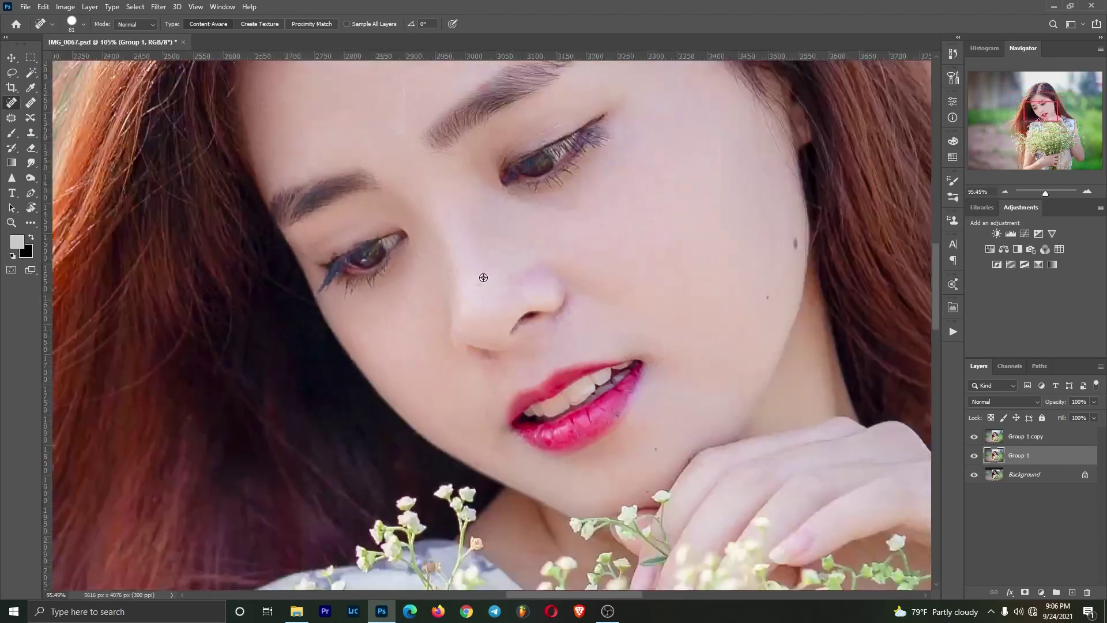
{"action": "scroll", "coordinate": [479, 283], "scroll_direction": "down", "scroll_amount": 4}
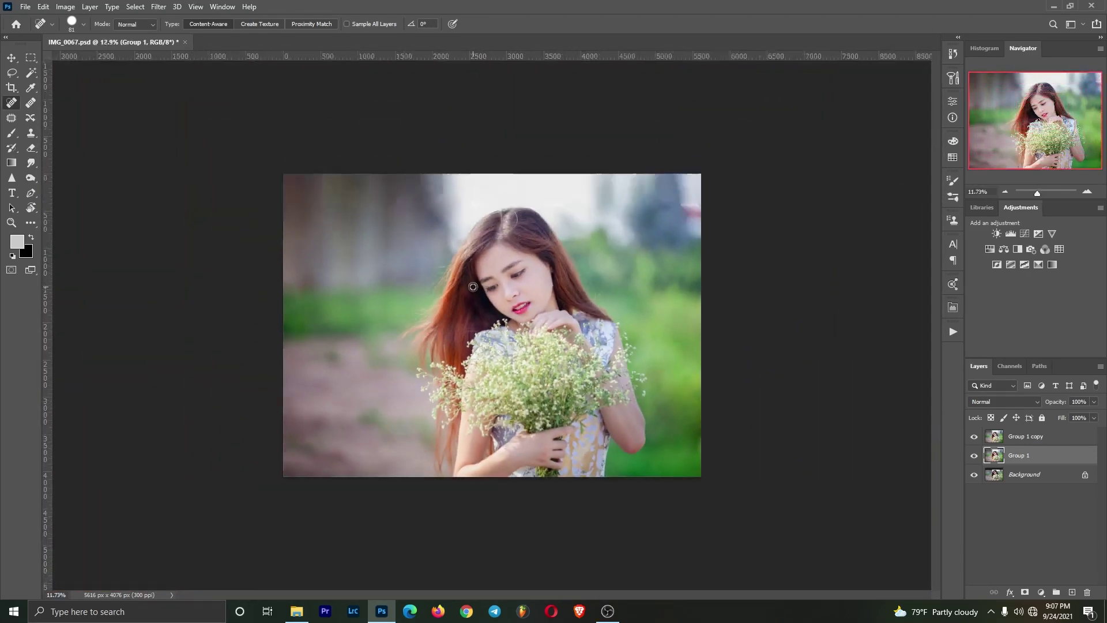
{"action": "scroll", "coordinate": [473, 288], "scroll_direction": "up", "scroll_amount": 4}
{"action": "scroll", "coordinate": [682, 448], "scroll_direction": "down", "scroll_amount": 2}
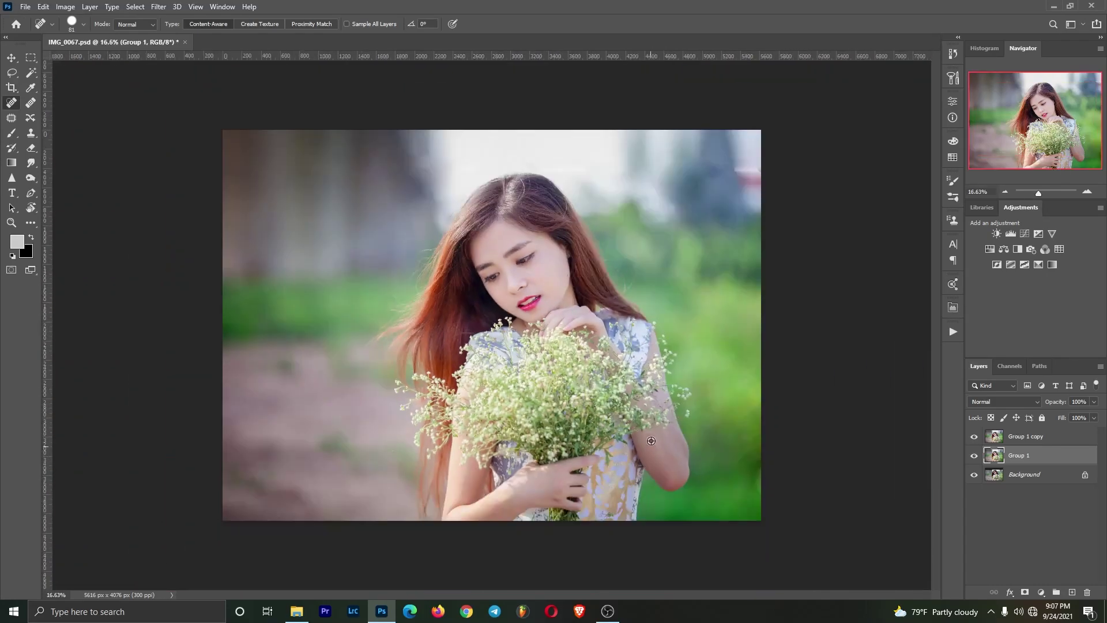
{"action": "left_click", "coordinate": [974, 438]}
- Group the Group 1 copy and Group 1 layers and merge the group into a single layer
{"action": "left_click", "coordinate": [1009, 443]}
{"action": "left_click", "coordinate": [1019, 456], "text": "shift"}
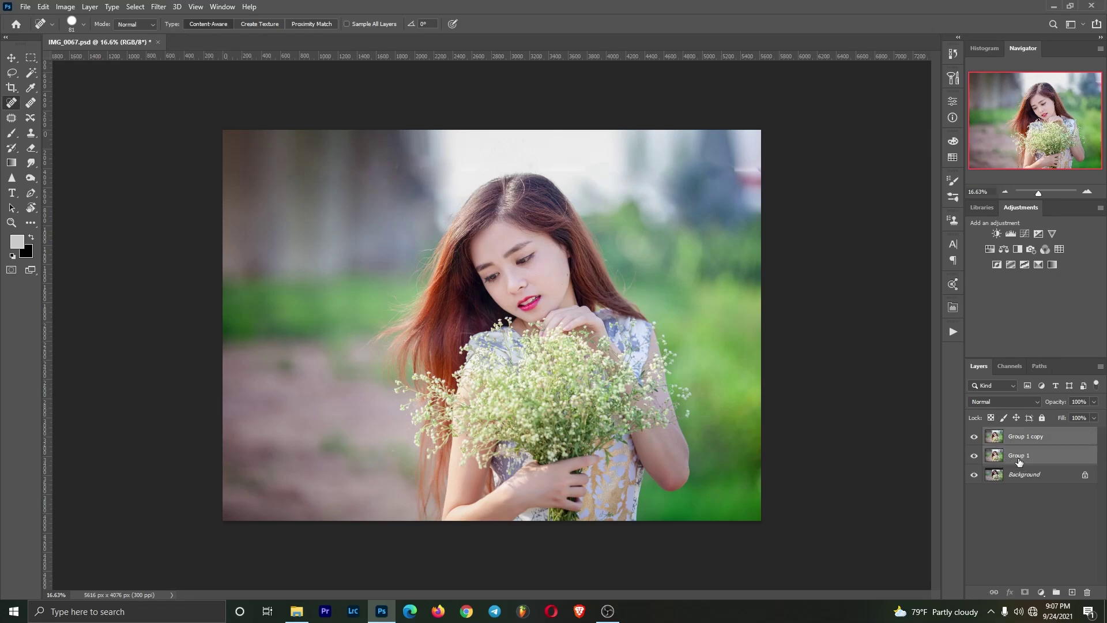
{"action": "key", "text": "ctrl+g"}
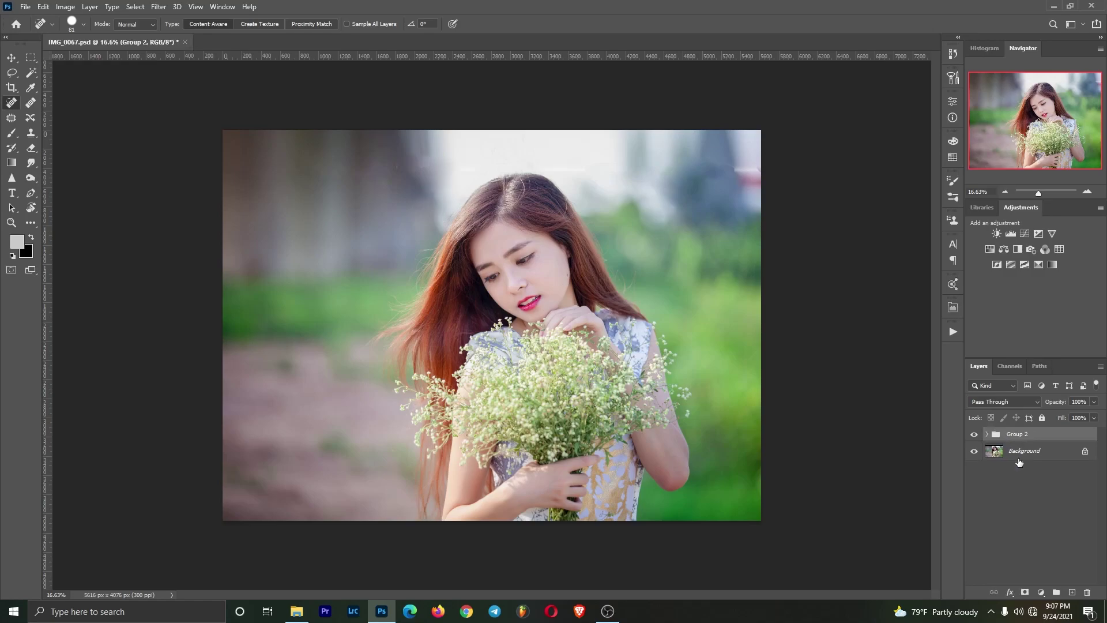
{"action": "key", "text": "ctrl+e"}
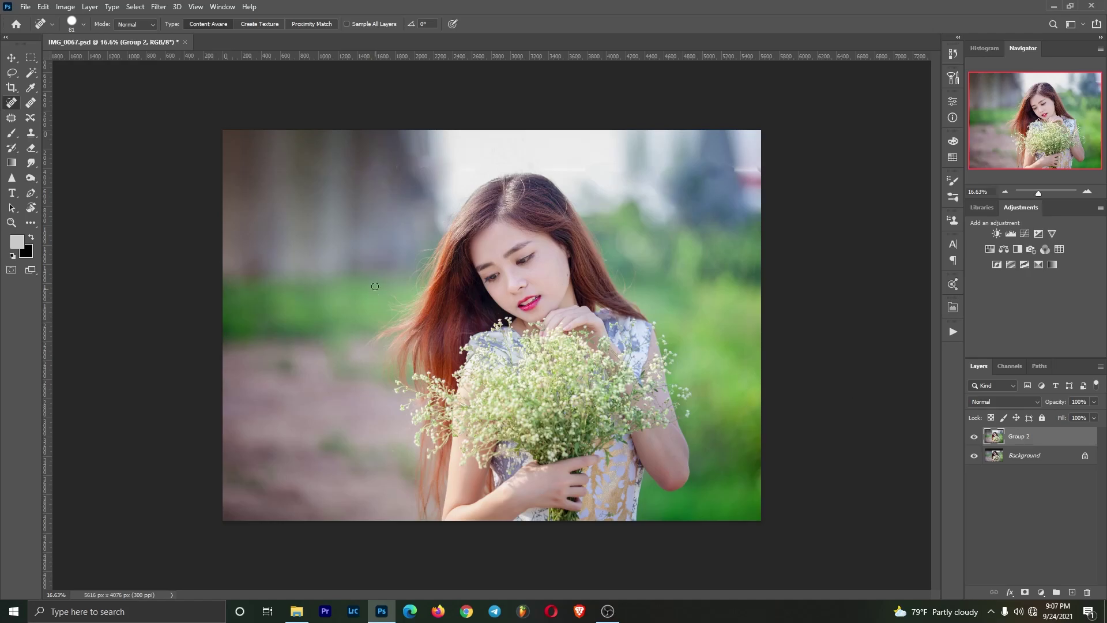
- Examine the hair outline and the blurred background around the head in the merged image, up close and in full view
{"action": "scroll", "coordinate": [412, 170], "scroll_direction": "up", "scroll_amount": 3}
{"action": "scroll", "coordinate": [430, 147], "scroll_direction": "down", "scroll_amount": 2}
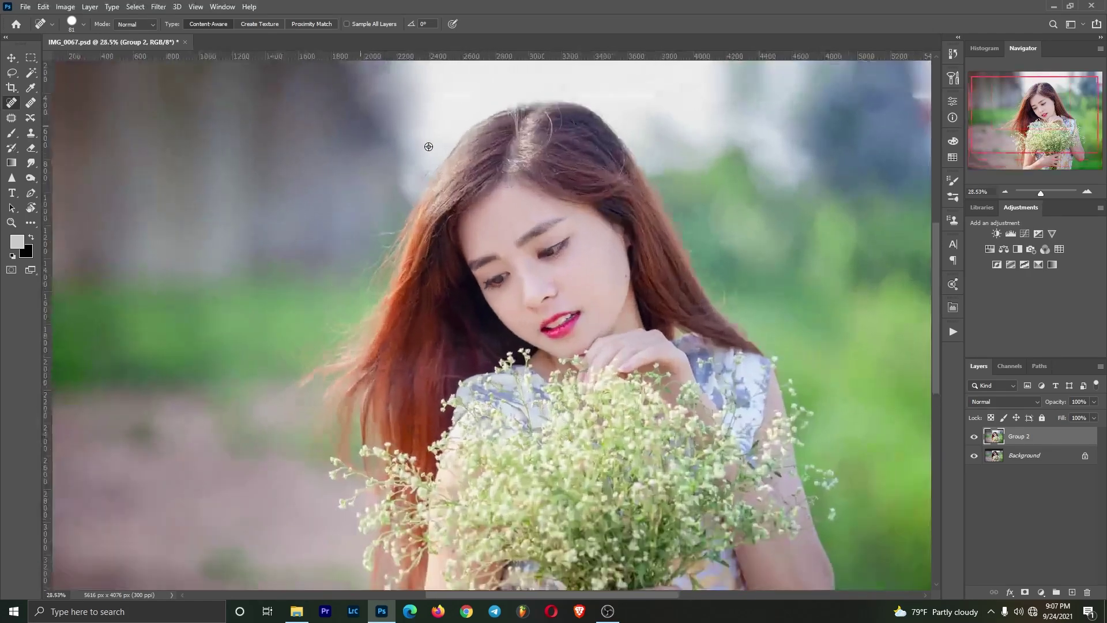
{"action": "scroll", "coordinate": [403, 210], "scroll_direction": "up", "scroll_amount": 5}
{"action": "scroll", "coordinate": [403, 240], "scroll_direction": "up", "scroll_amount": 1}
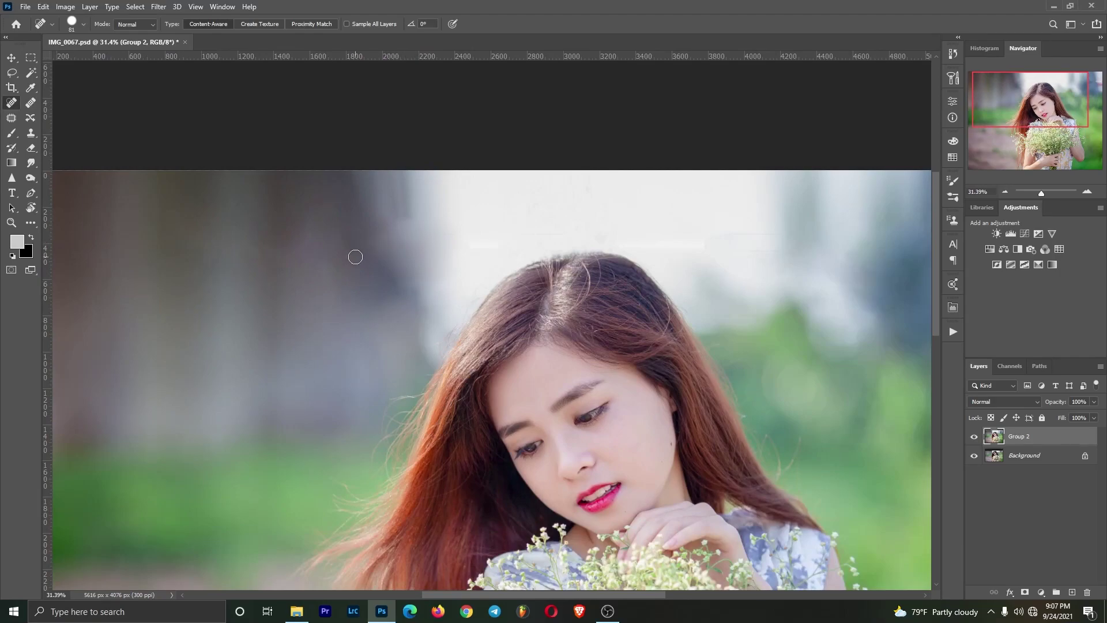
{"action": "scroll", "coordinate": [366, 267], "scroll_direction": "down", "scroll_amount": 3}
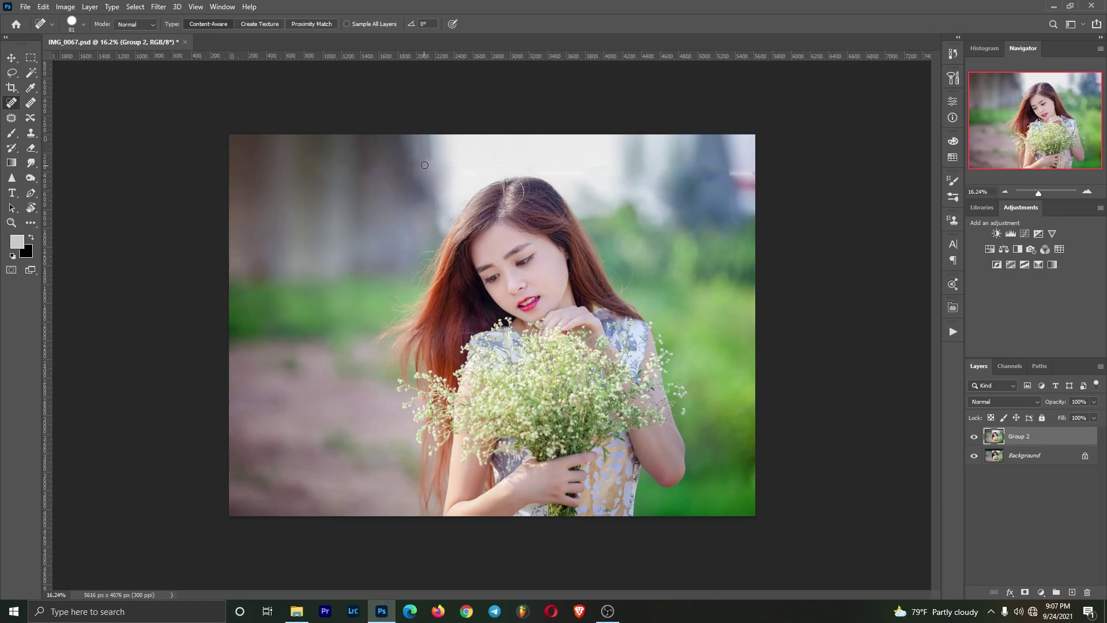
{"action": "scroll", "coordinate": [371, 161], "scroll_direction": "down", "scroll_amount": 1}
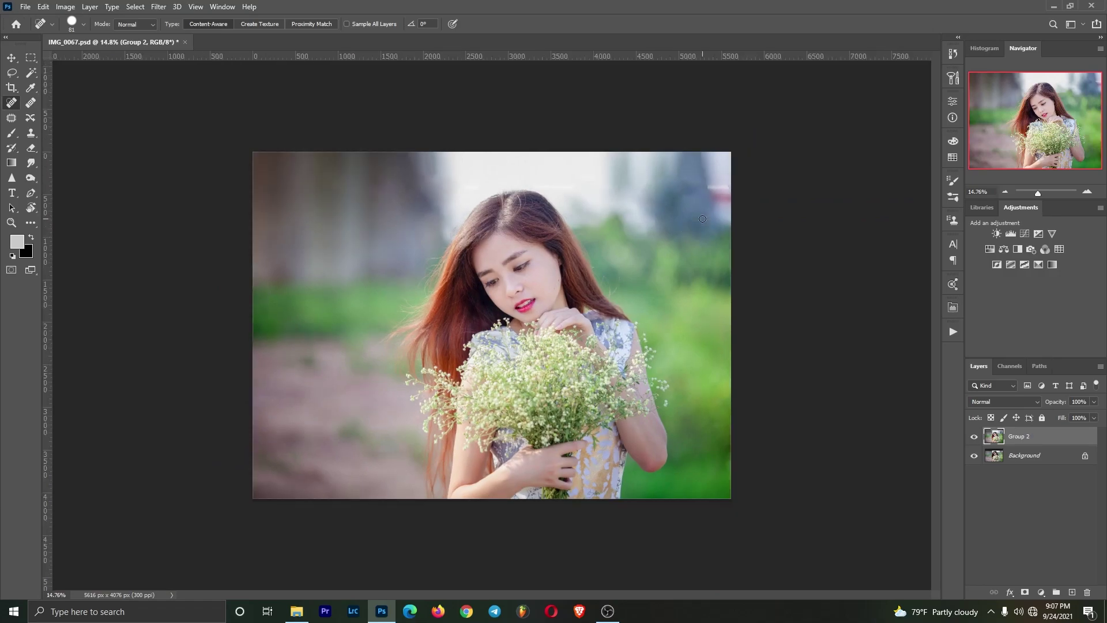
{"action": "scroll", "coordinate": [702, 218], "scroll_direction": "up", "scroll_amount": 3}
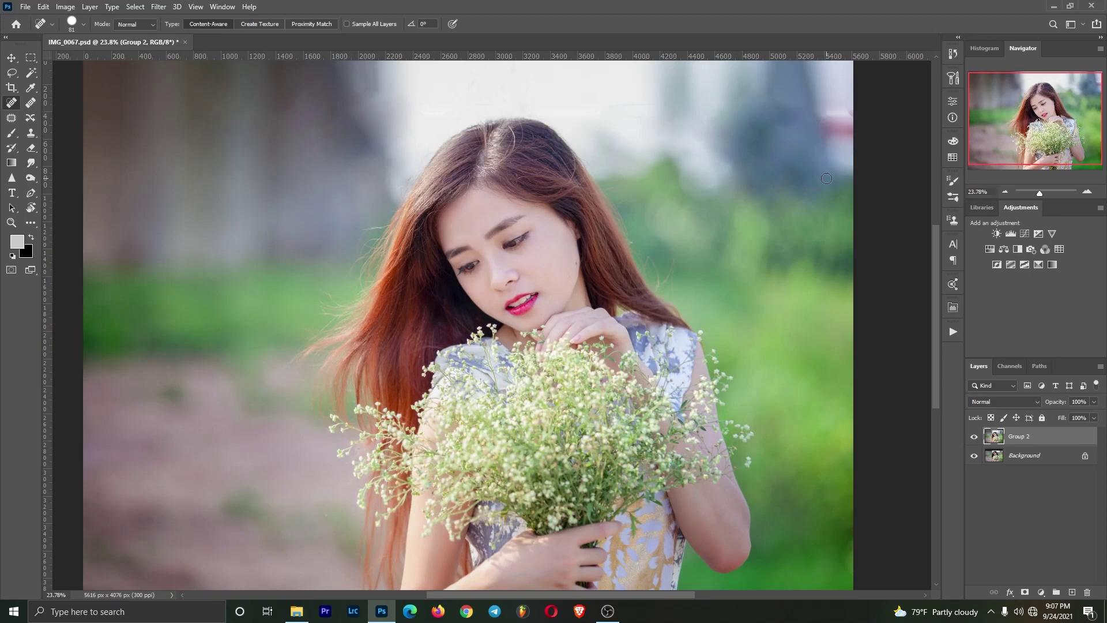
{"action": "scroll", "coordinate": [827, 178], "scroll_direction": "down", "scroll_amount": 2}
{"action": "scroll", "coordinate": [789, 197], "scroll_direction": "up", "scroll_amount": 3}
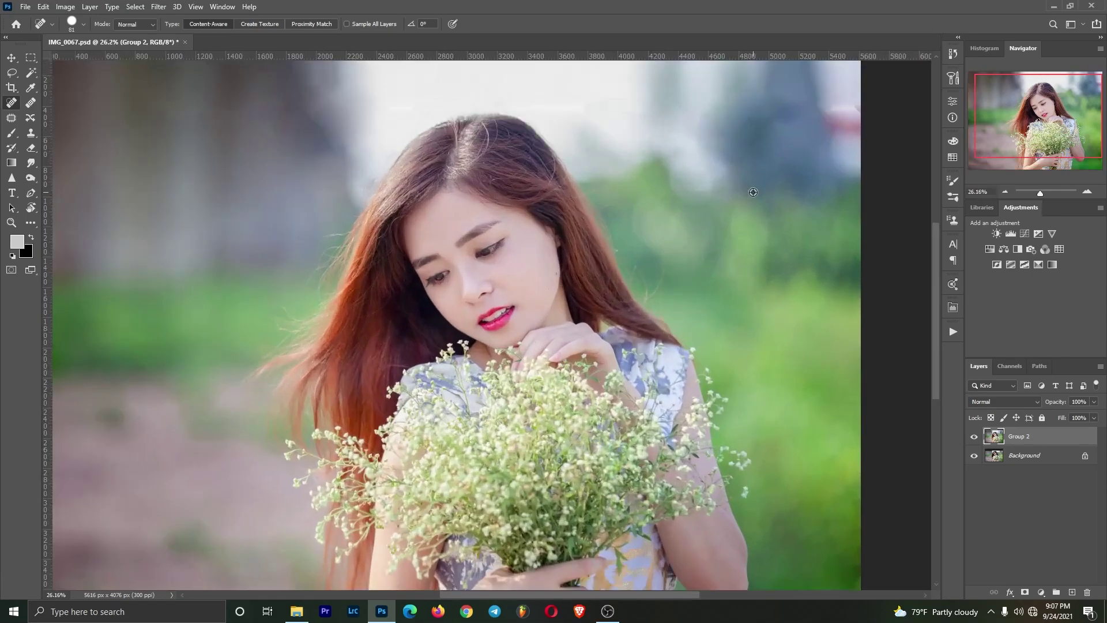
{"action": "left_click_drag", "start_coordinate": [831, 157], "coordinate": [700, 191]}
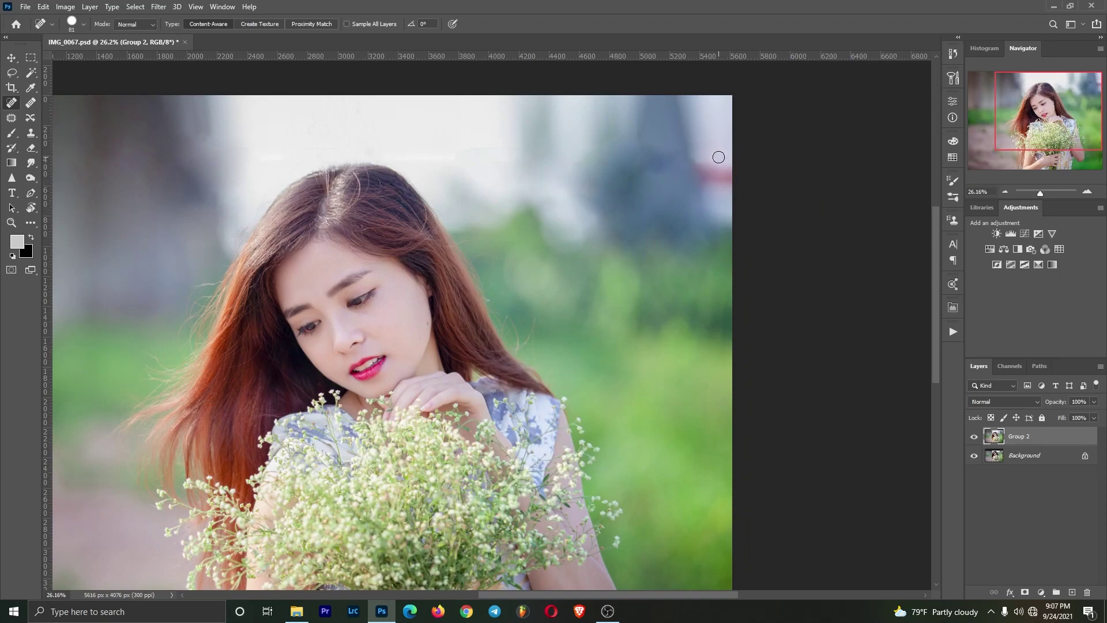
{"action": "scroll", "coordinate": [631, 275], "scroll_direction": "down", "scroll_amount": 3}
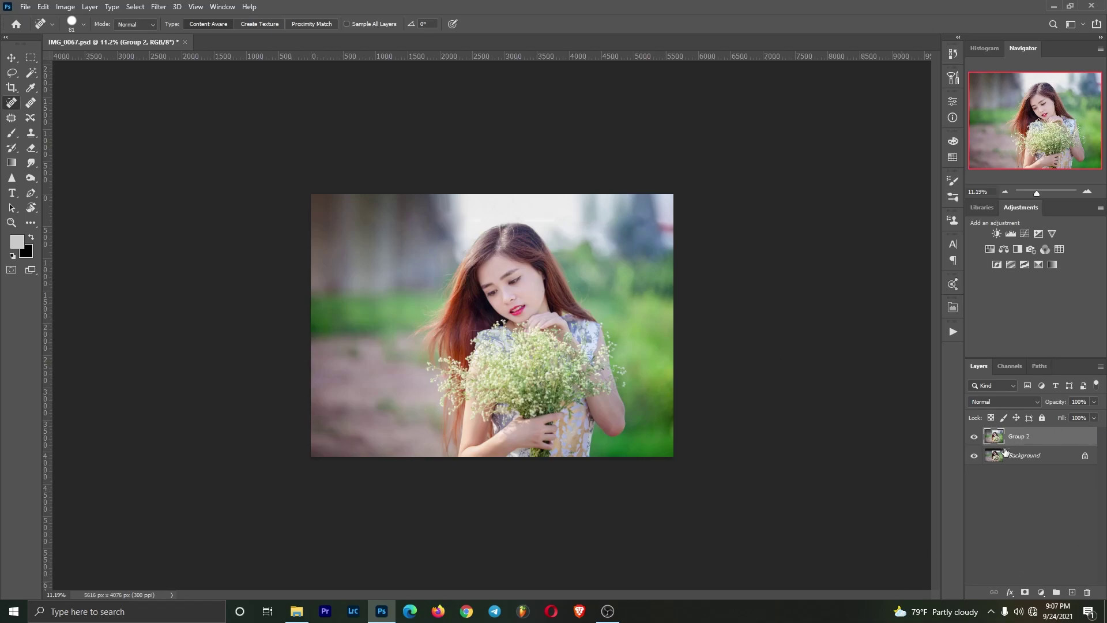
- Duplicate the Group 2 layer and apply a High Pass filter with a radius of 8.8 pixels to the copy
{"action": "left_click_drag", "start_coordinate": [1041, 439], "coordinate": [1072, 591]}
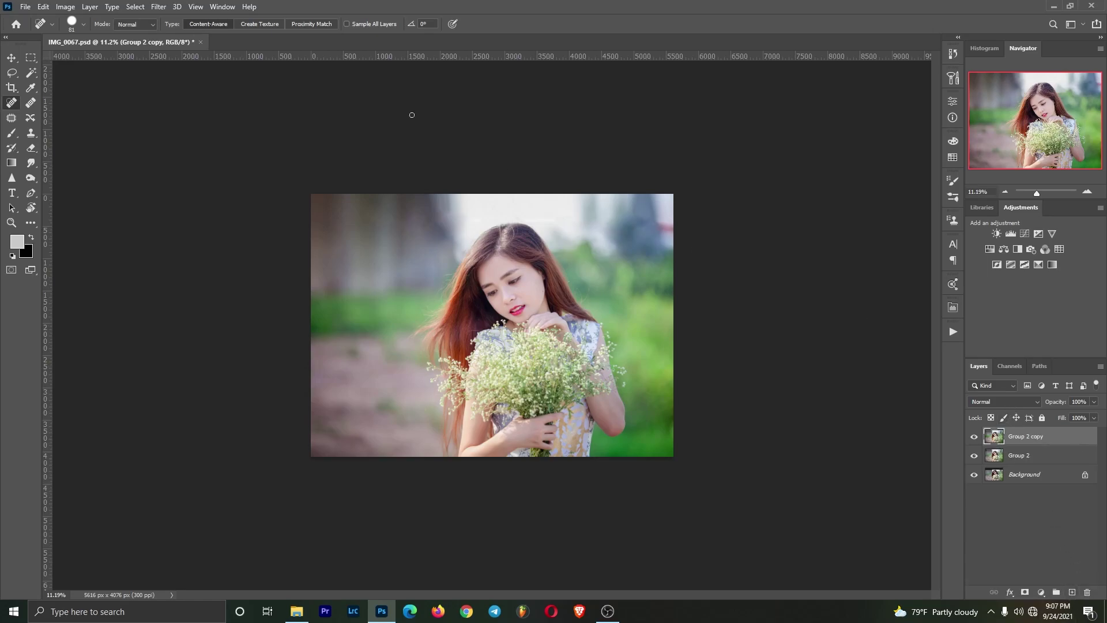
{"action": "left_click", "coordinate": [137, 8]}
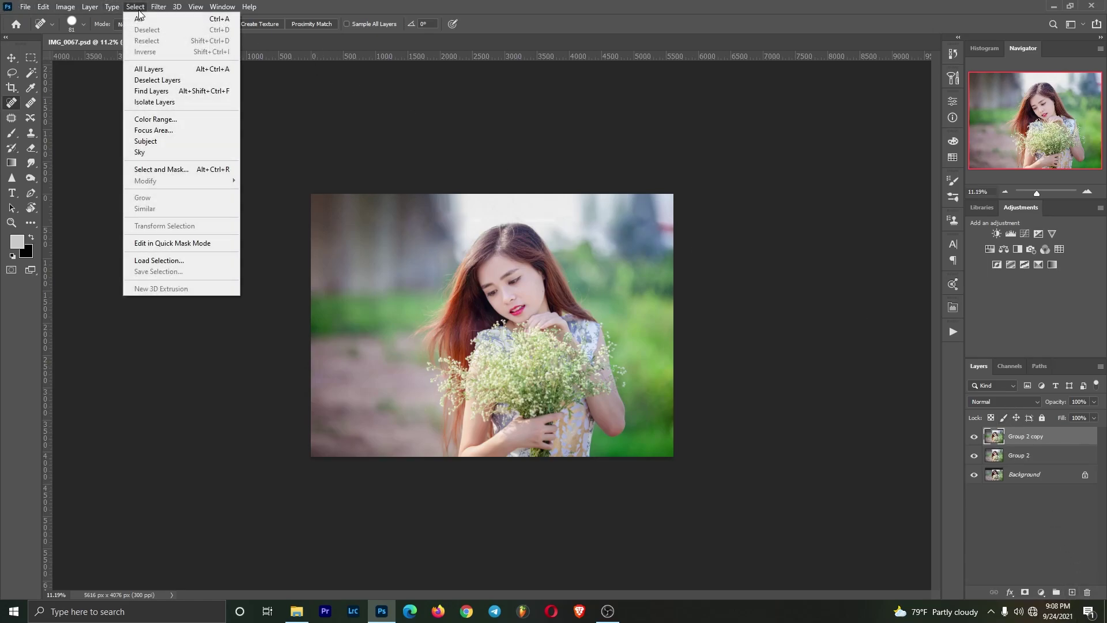
{"action": "left_click", "coordinate": [158, 7]}
{"action": "mouse_move", "coordinate": [244, 252]}
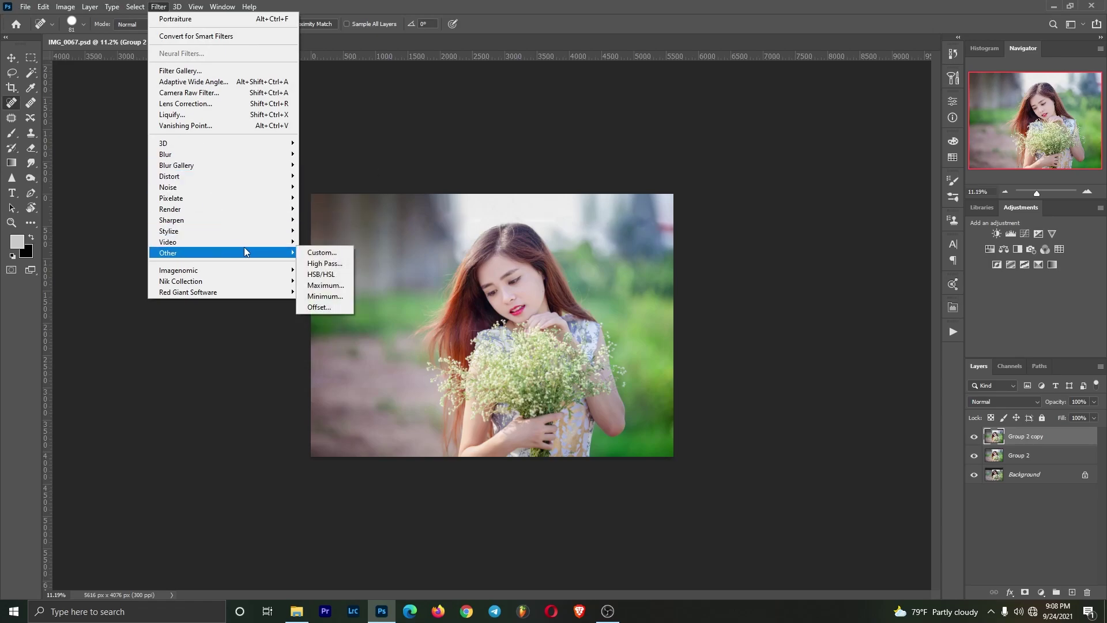
{"action": "left_click", "coordinate": [323, 264]}
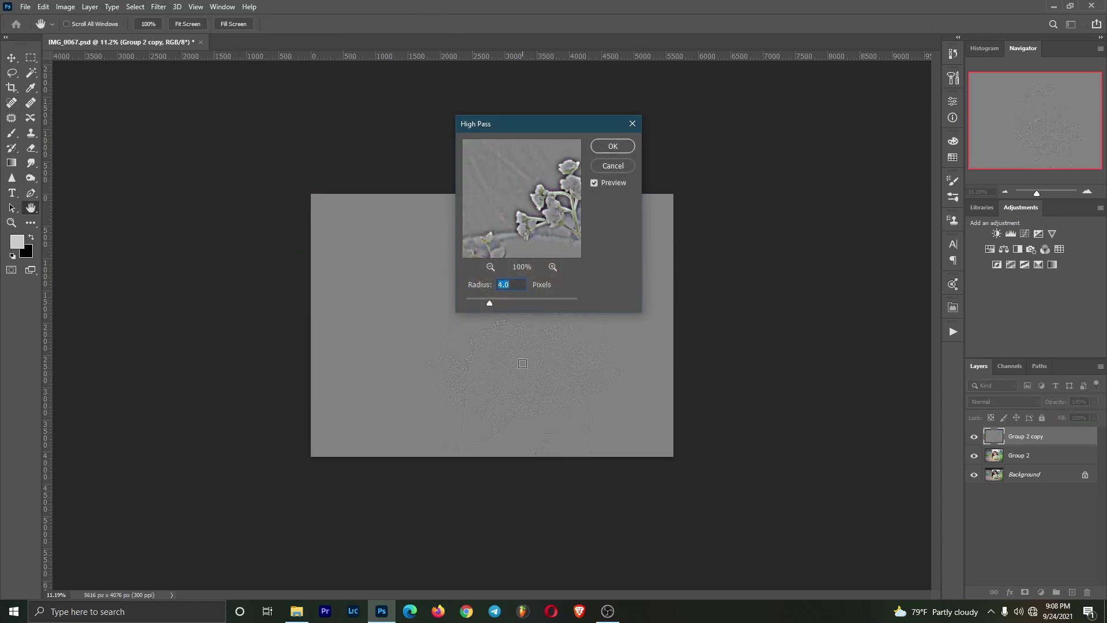
{"action": "left_click_drag", "start_coordinate": [522, 134], "coordinate": [768, 181]}
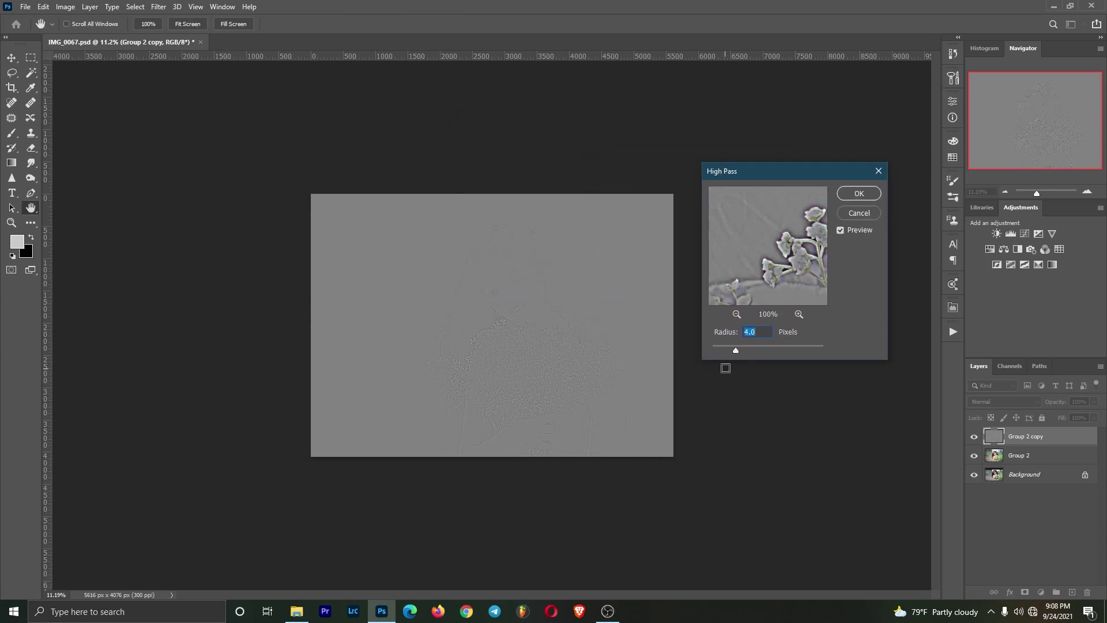
{"action": "left_click_drag", "start_coordinate": [742, 351], "coordinate": [754, 349]}
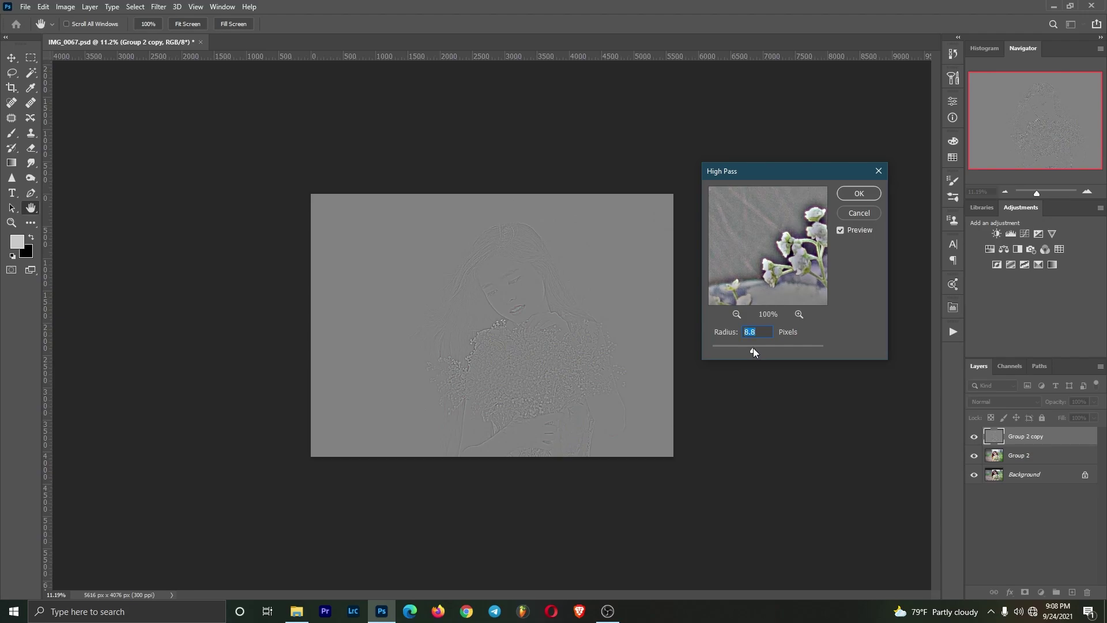
{"action": "left_click", "coordinate": [859, 194]}
{"action": "key", "text": "j"}
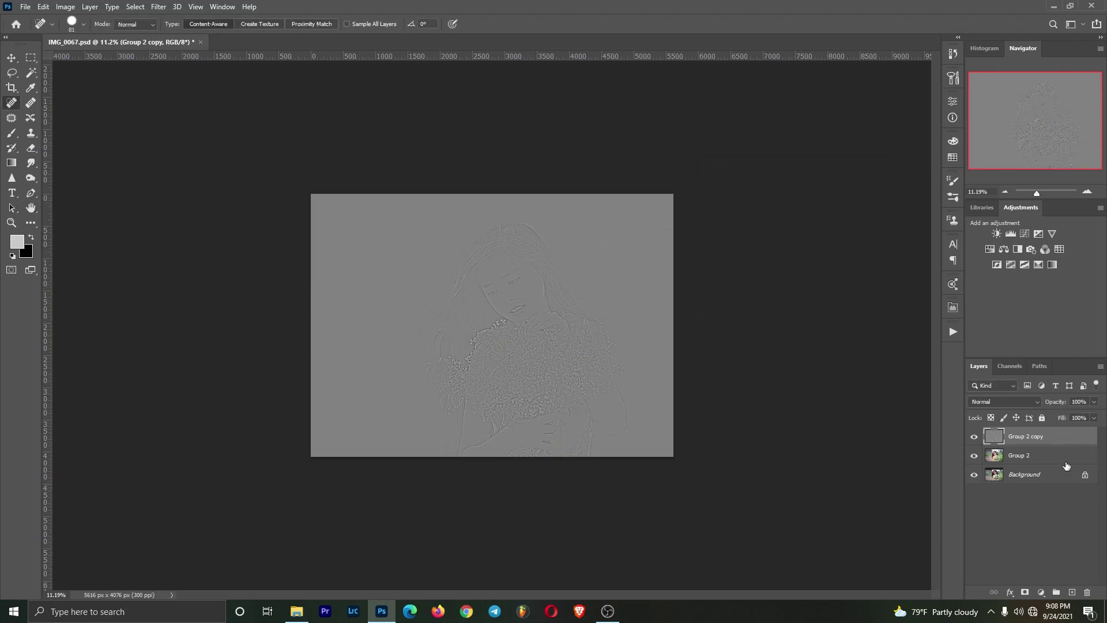
- Set the blend mode of the High Pass layer to Soft Light
{"action": "left_click", "coordinate": [994, 403]}
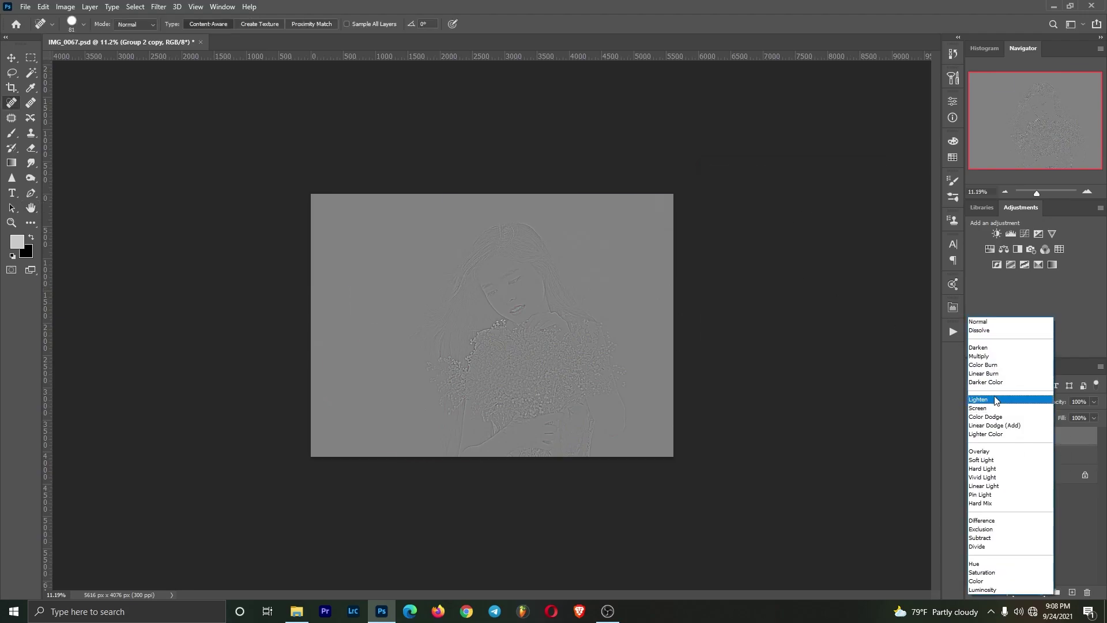
{"action": "left_click", "coordinate": [992, 460]}
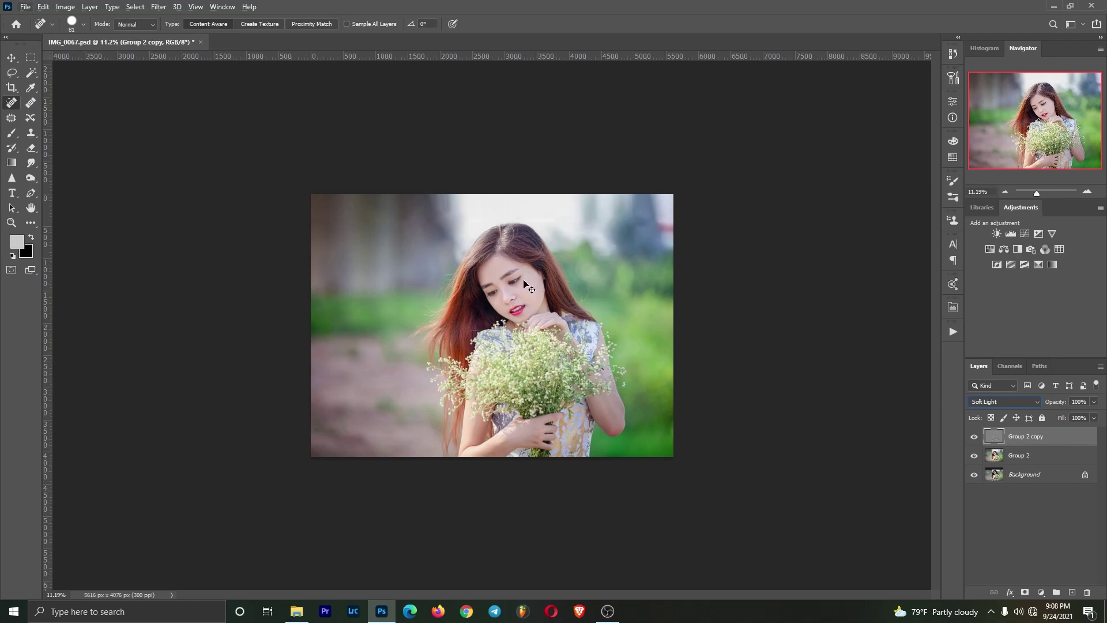
- Examine the sharpening on the face up close and in the full image, toggling the Group 2 copy layer to compare
{"action": "scroll", "coordinate": [547, 276], "scroll_direction": "up", "scroll_amount": 10}
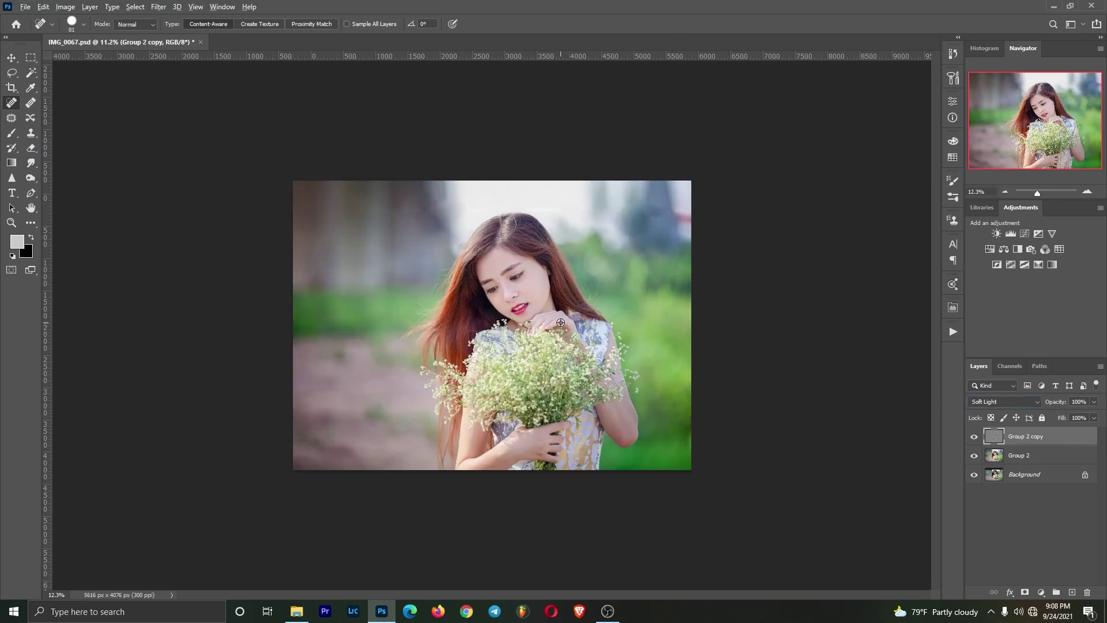
{"action": "scroll", "coordinate": [547, 276], "scroll_direction": "up", "scroll_amount": 4}
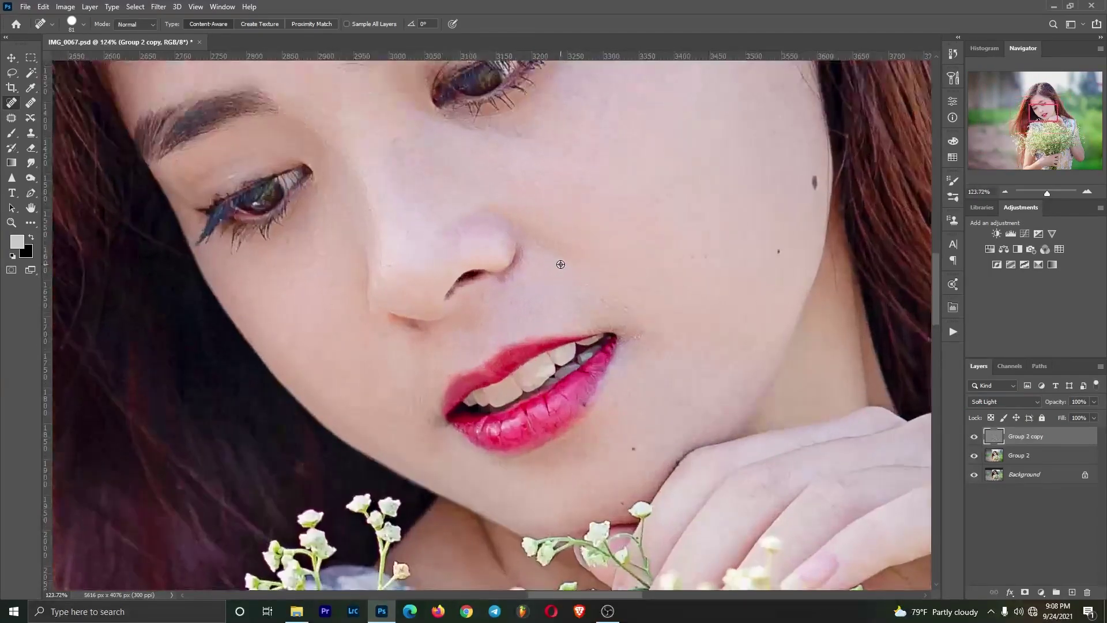
{"action": "scroll", "coordinate": [622, 297], "scroll_direction": "down", "scroll_amount": 2}
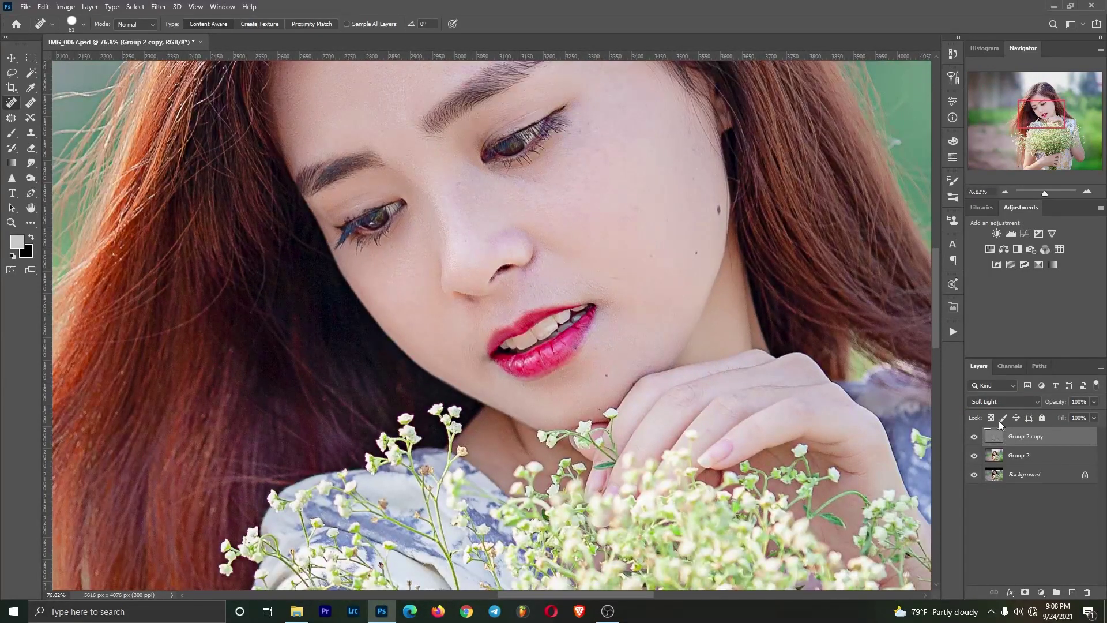
{"action": "left_click", "coordinate": [976, 439]}
{"action": "left_click", "coordinate": [976, 440]}
{"action": "left_click", "coordinate": [976, 440]}
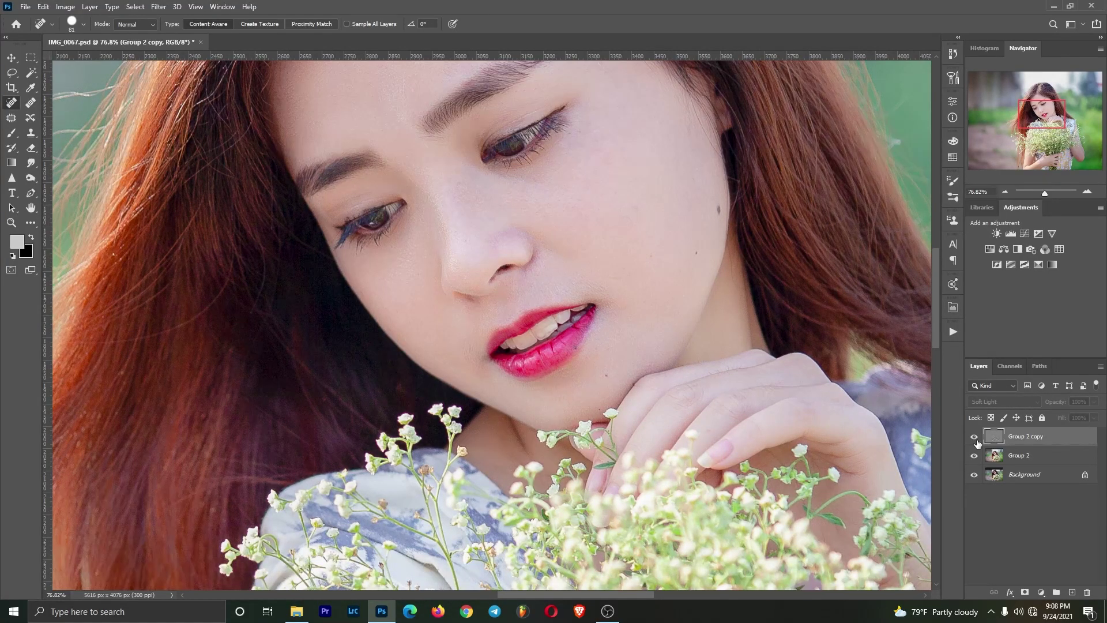
{"action": "left_click", "coordinate": [975, 439]}
{"action": "scroll", "coordinate": [725, 334], "scroll_direction": "down", "scroll_amount": 3}
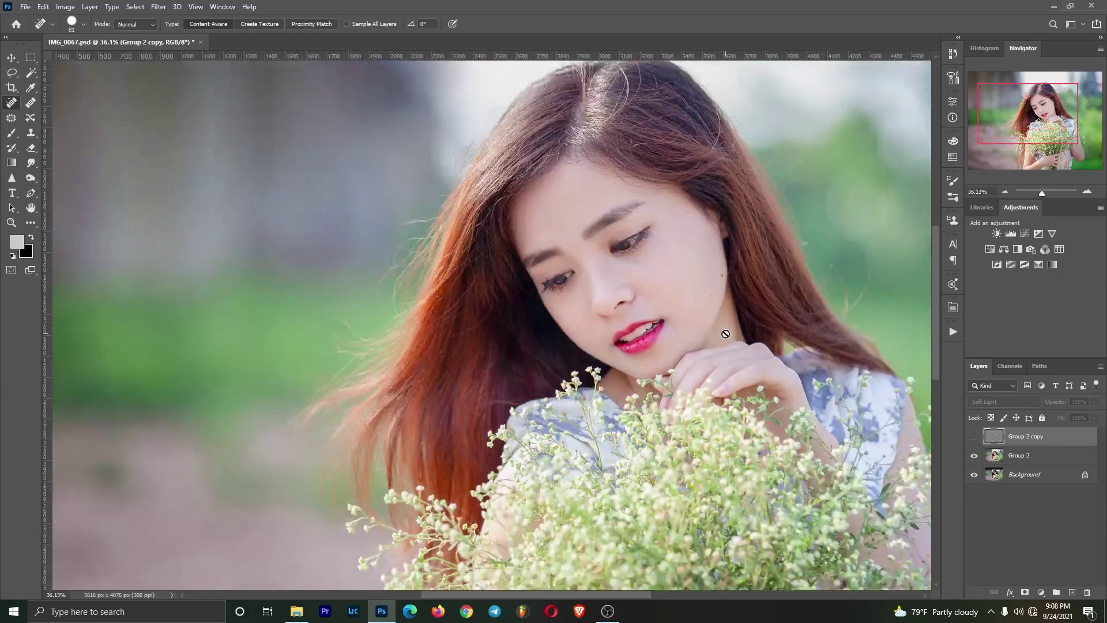
{"action": "scroll", "coordinate": [726, 334], "scroll_direction": "down", "scroll_amount": 4}
{"action": "scroll", "coordinate": [715, 306], "scroll_direction": "up", "scroll_amount": 2}
{"action": "scroll", "coordinate": [713, 301], "scroll_direction": "down", "scroll_amount": 1}
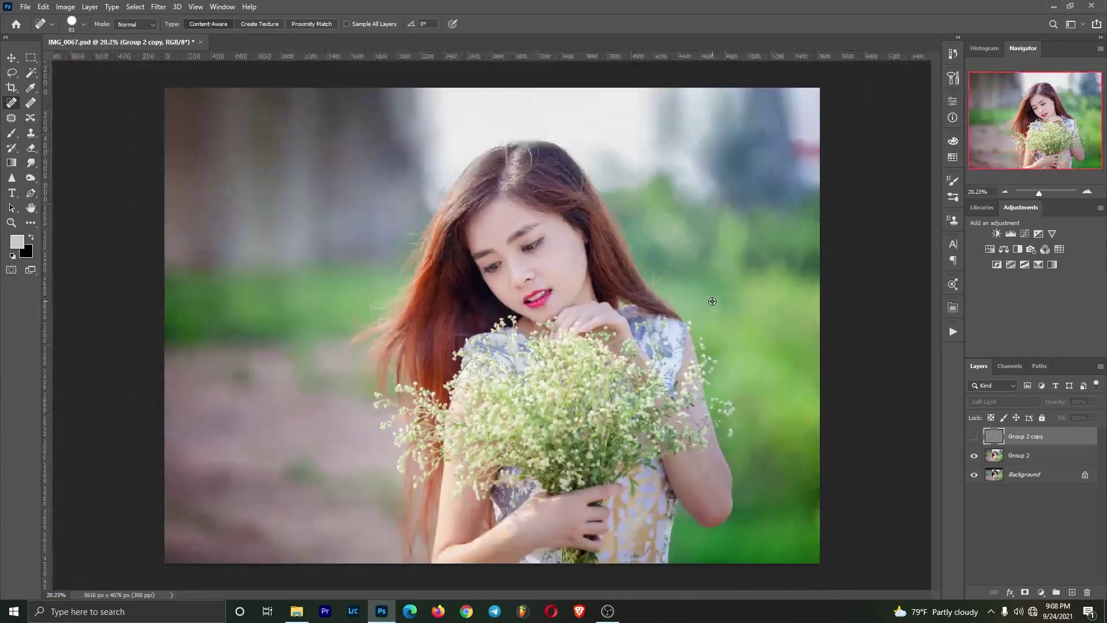
{"action": "scroll", "coordinate": [713, 301], "scroll_direction": "down", "scroll_amount": 3}
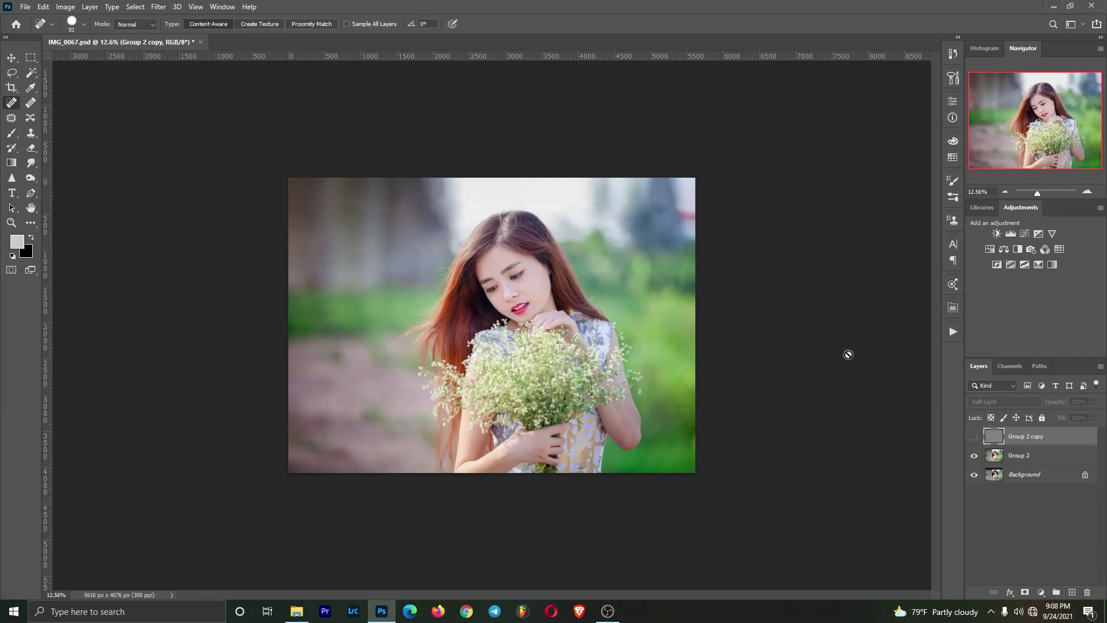
{"action": "left_click", "coordinate": [975, 436]}
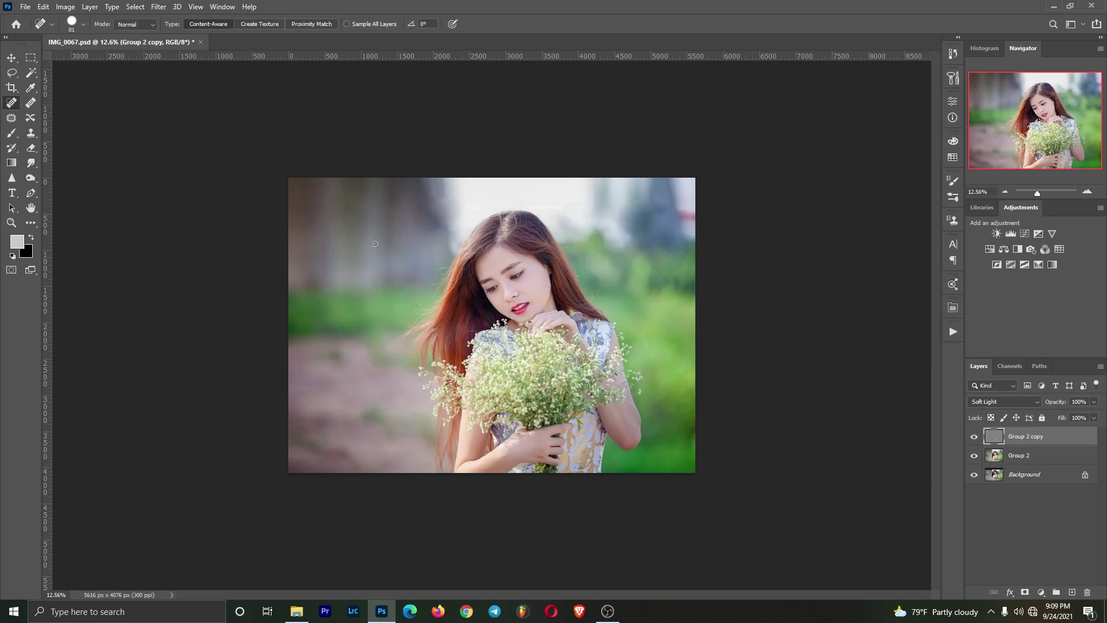
- Switch to File Explorer to look over the source and PSD files in the photo's folder, and return to the Photoshop document
{"action": "left_click", "coordinate": [306, 613]}
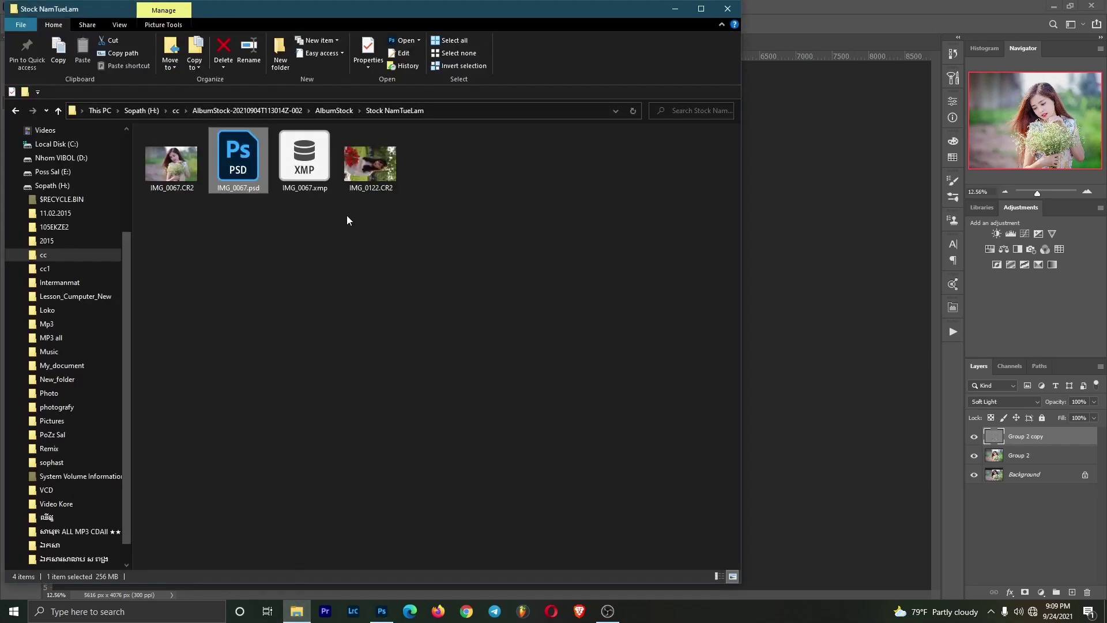
{"action": "left_click", "coordinate": [206, 216]}
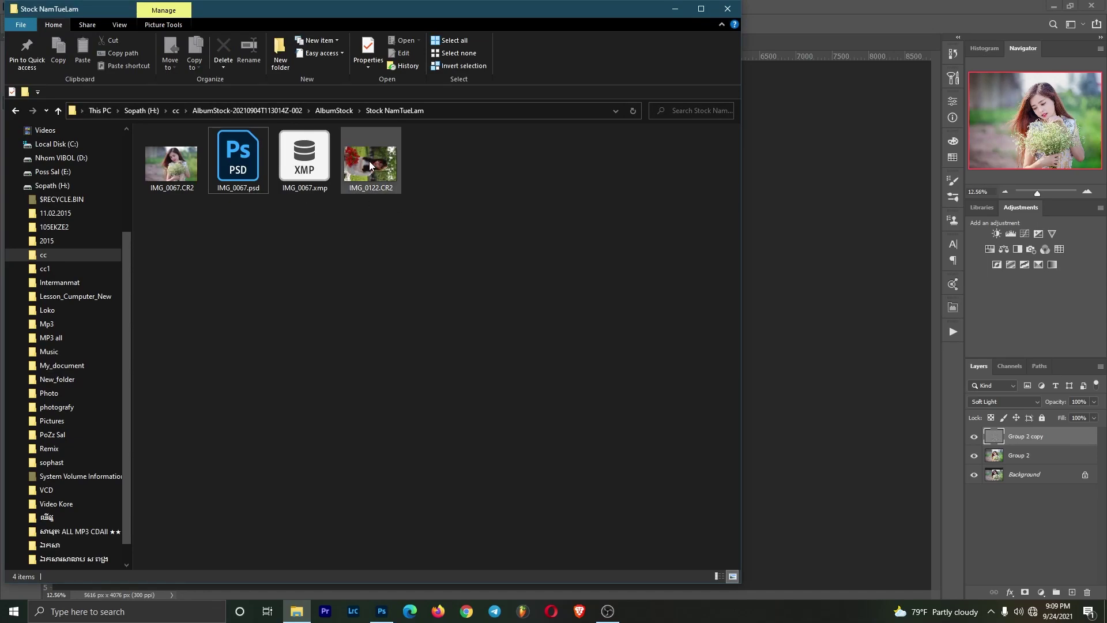
{"action": "key", "text": "Right"}
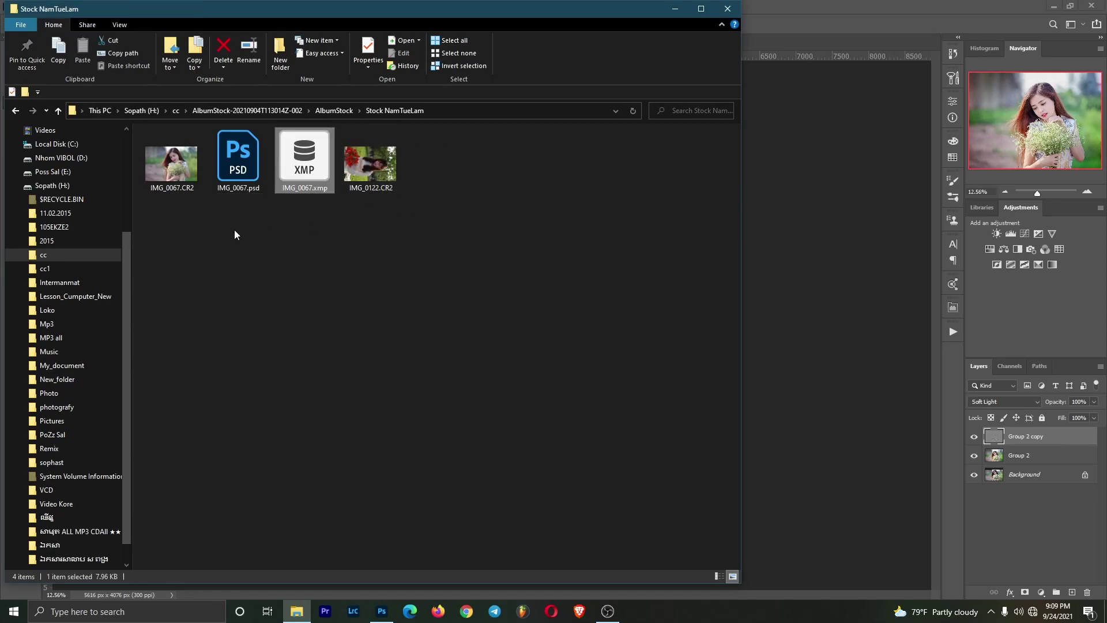
{"action": "left_click", "coordinate": [259, 247]}
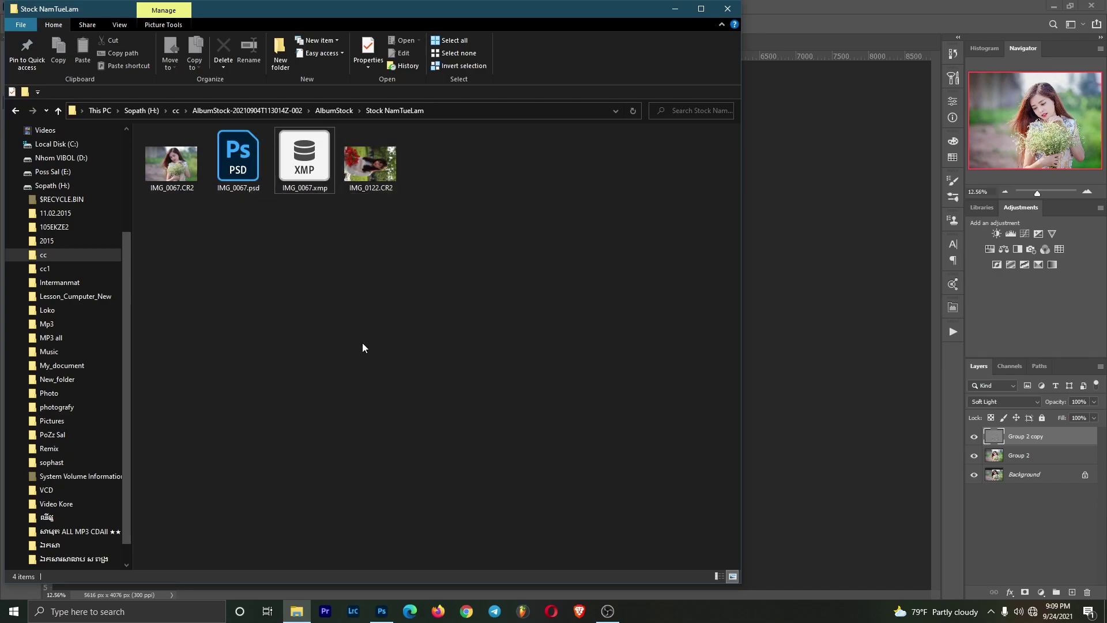
{"action": "left_click", "coordinate": [889, 302]}
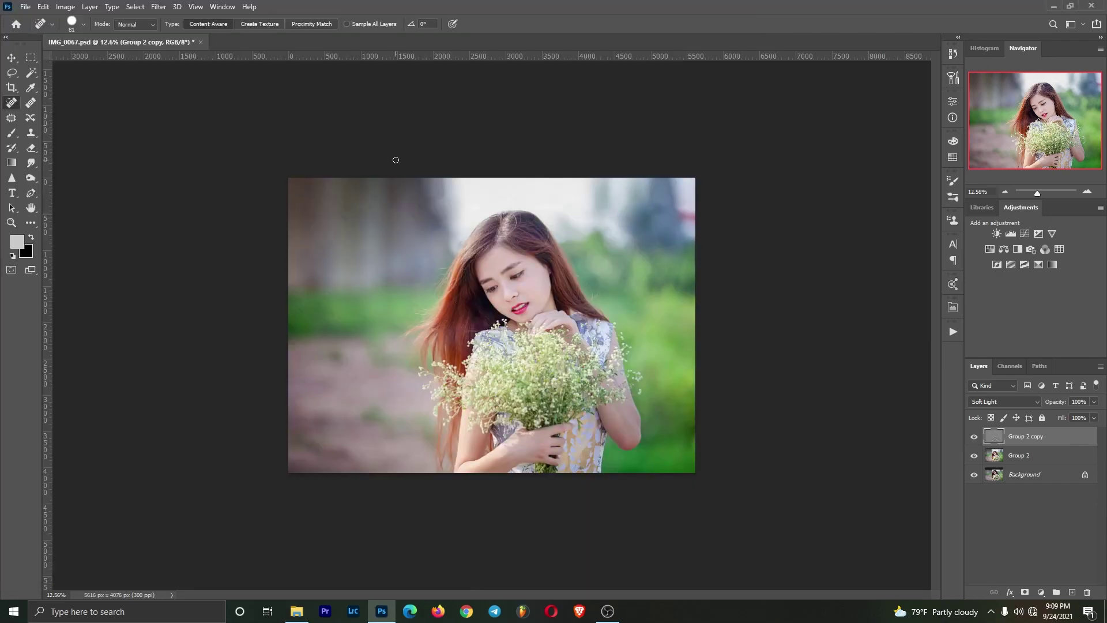